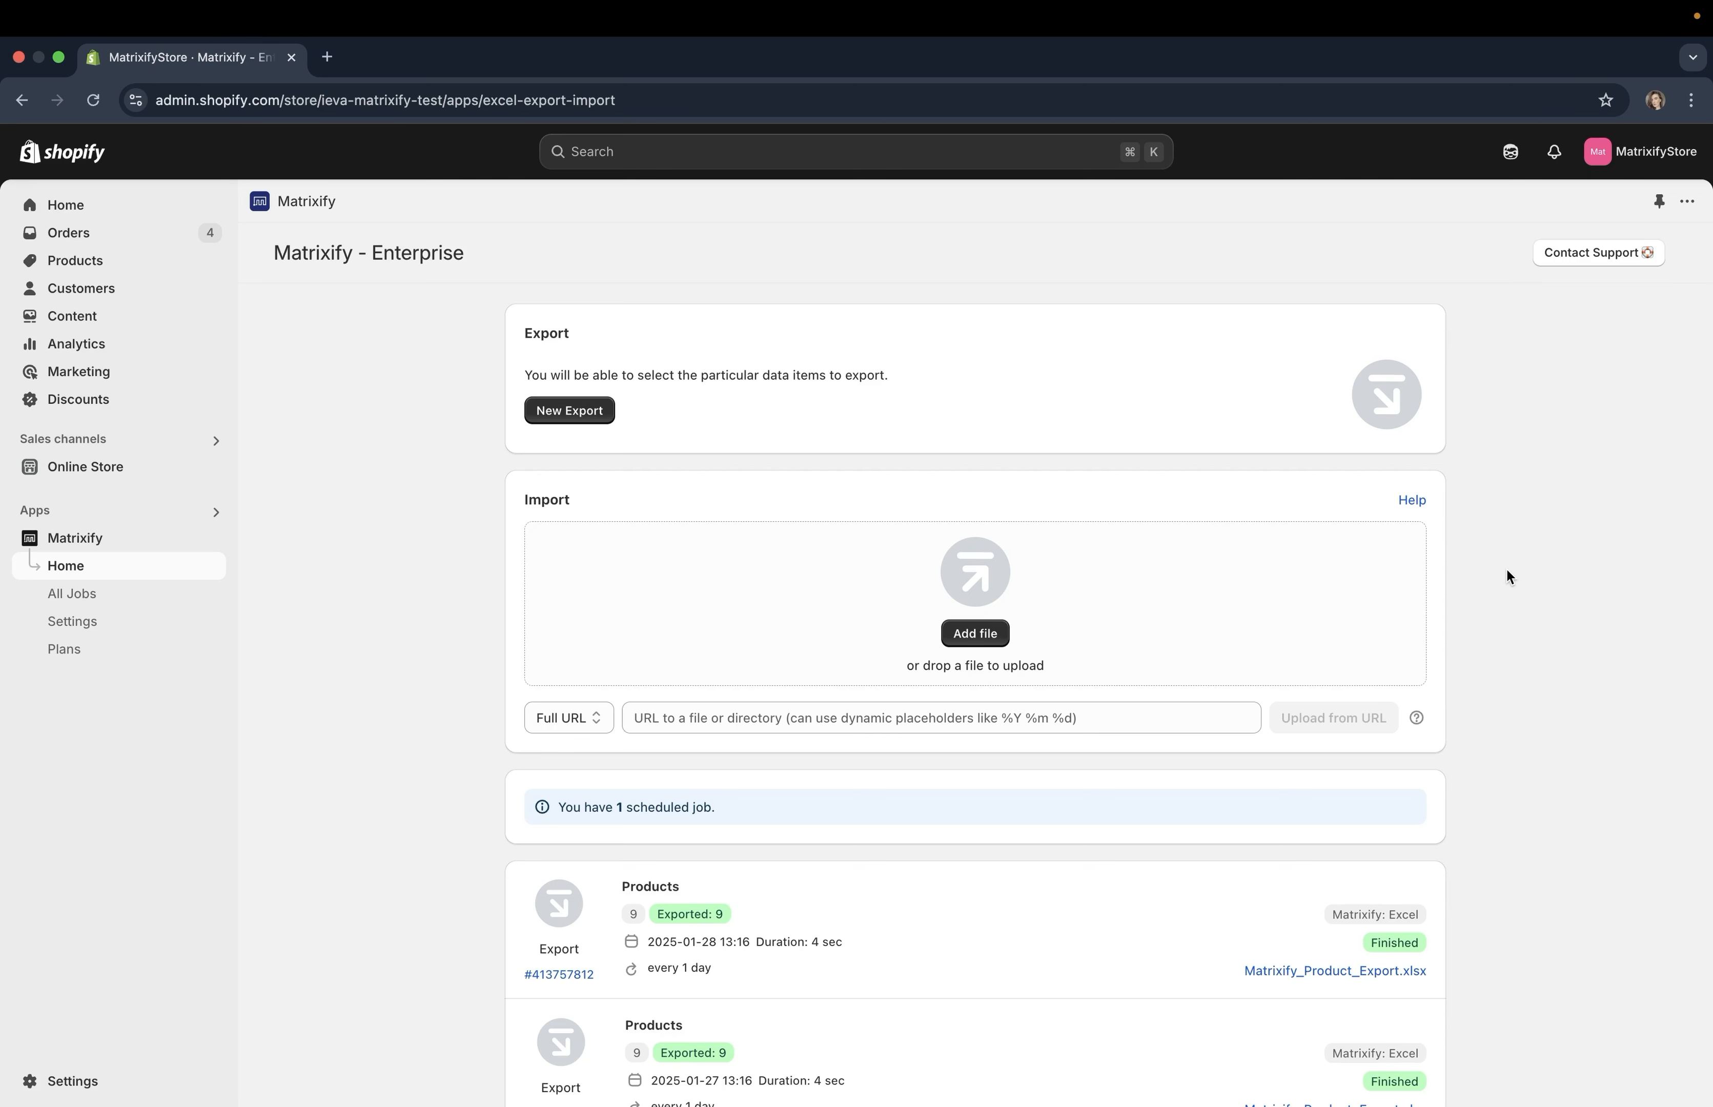
Start a new export in Matrixify: Excel format and replace the Products sheet with the Orders sheet.
left_click(570, 409)
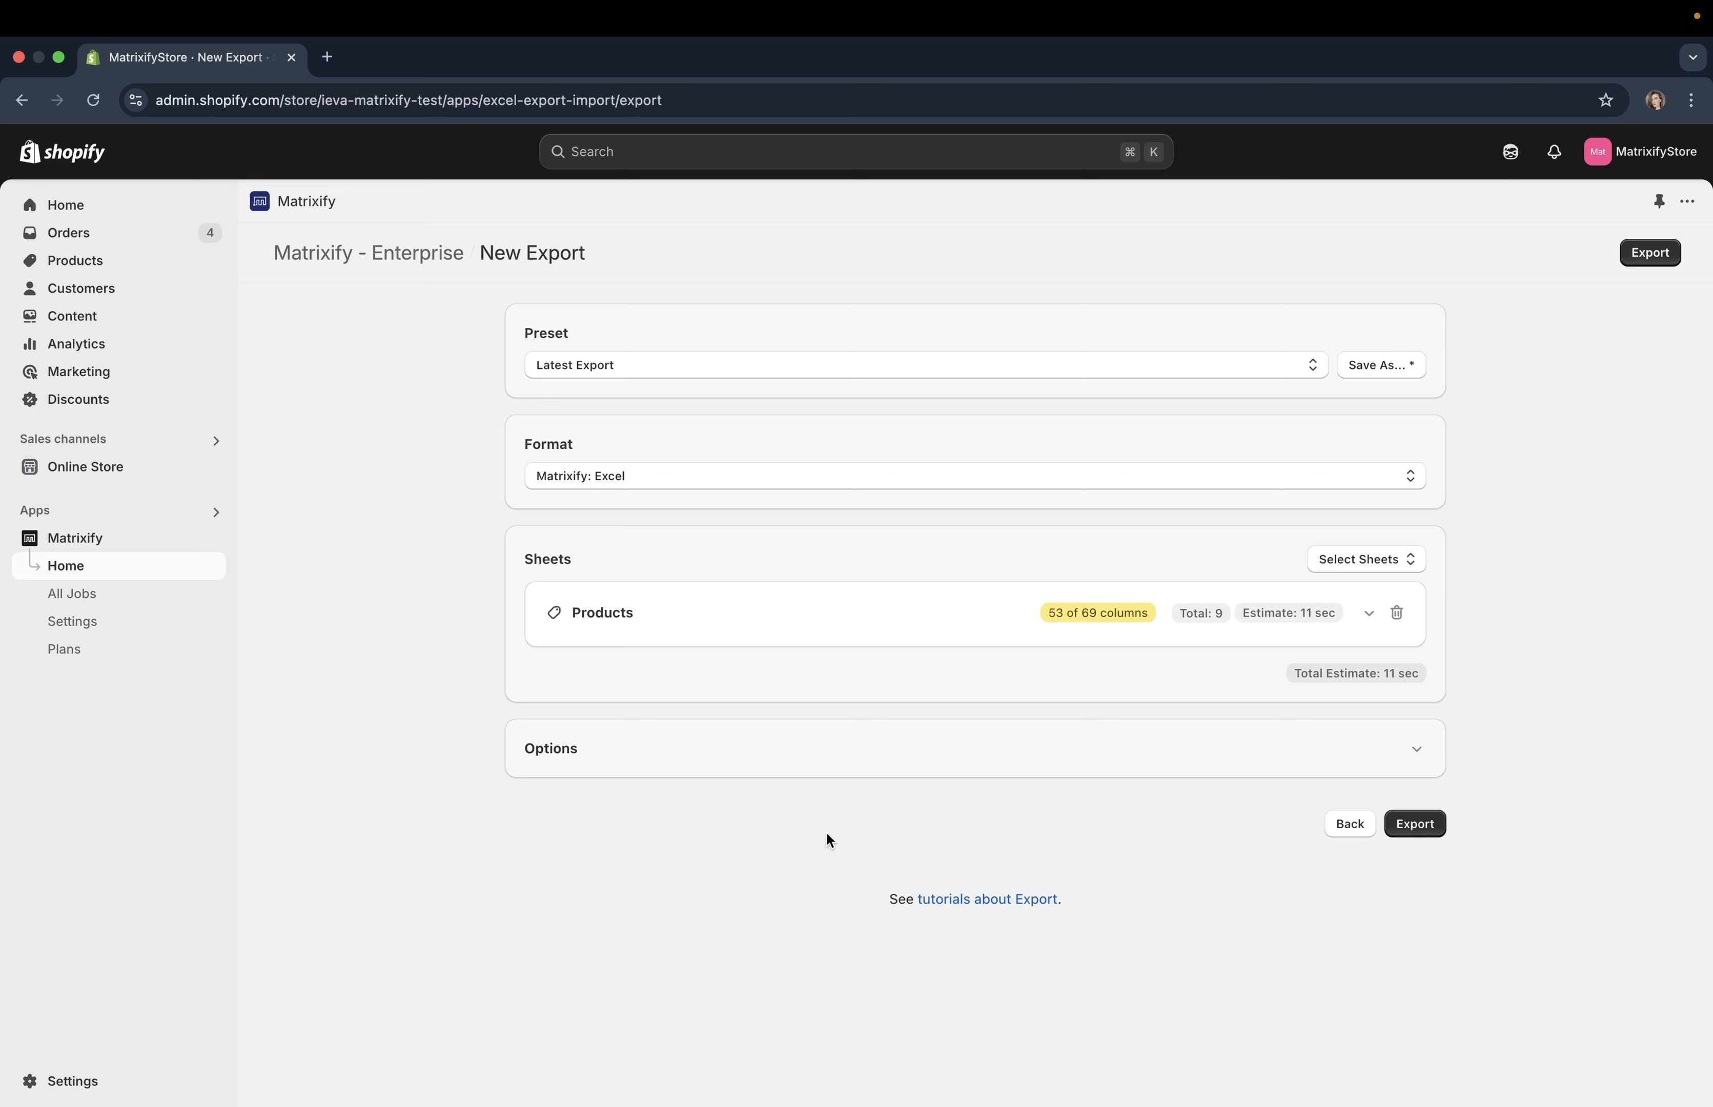
left_click(783, 476)
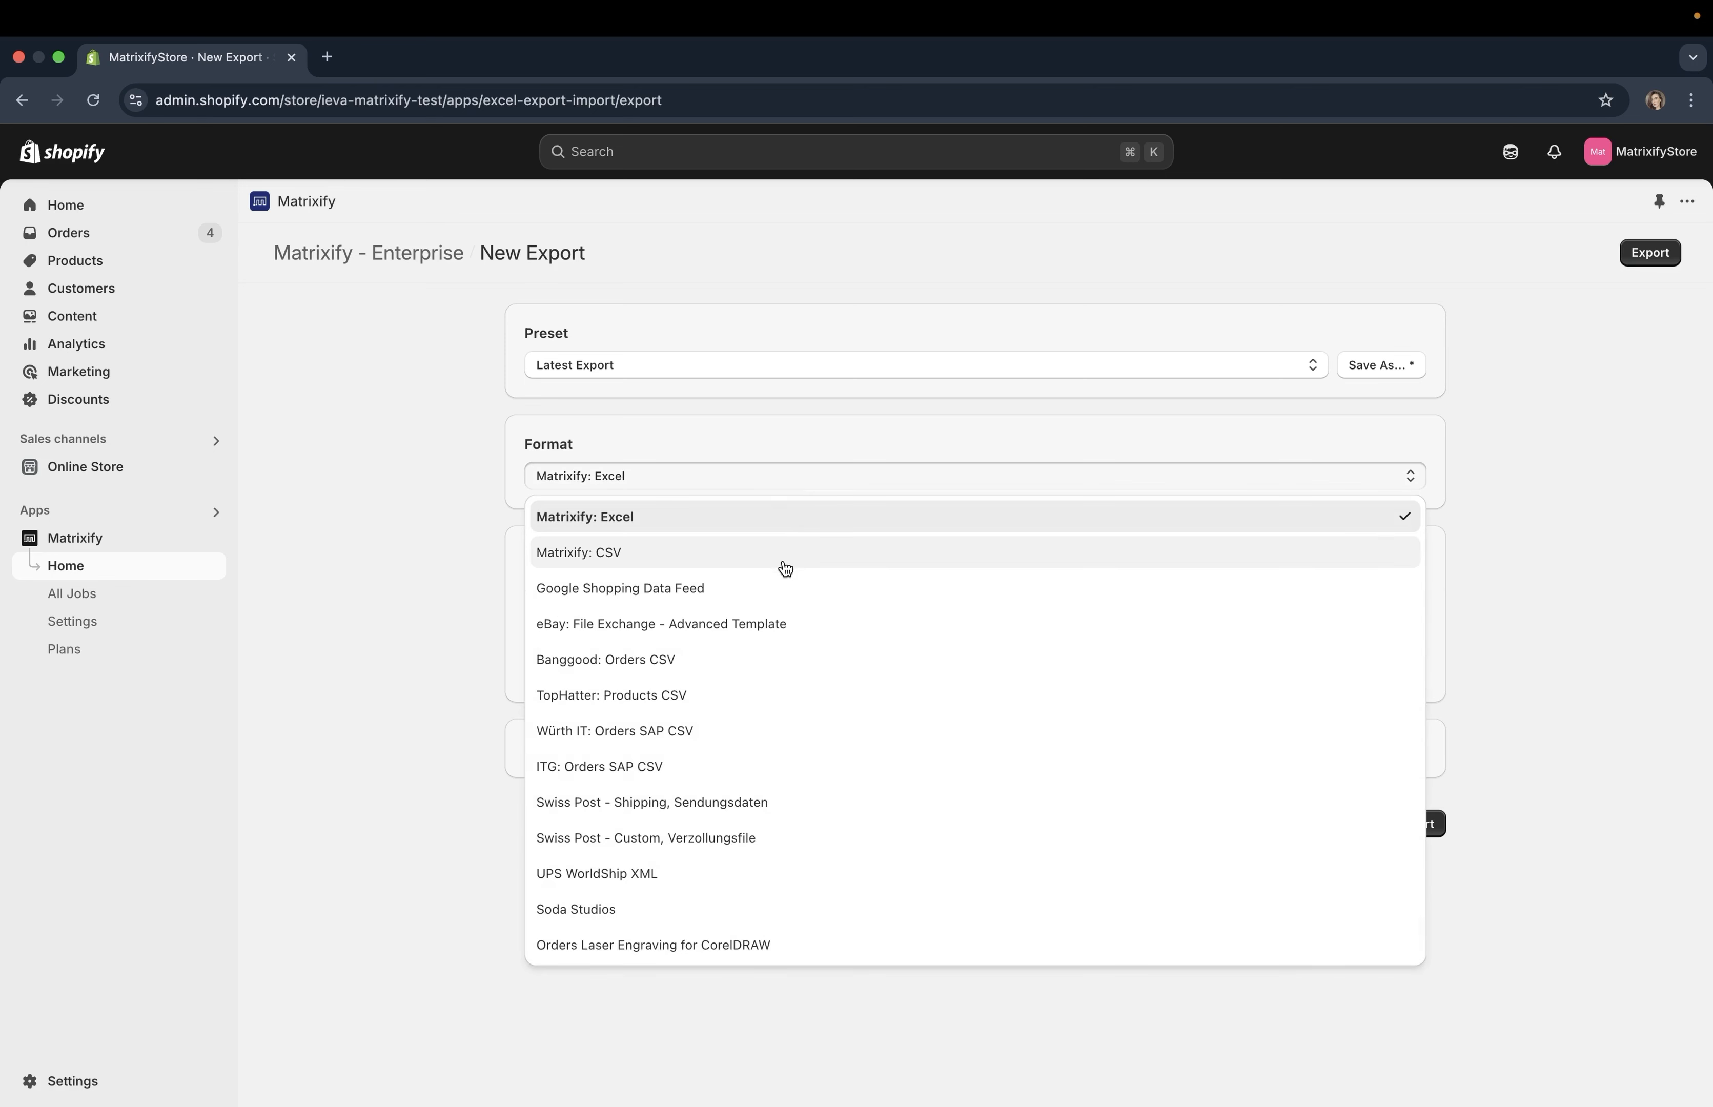
left_click(775, 484)
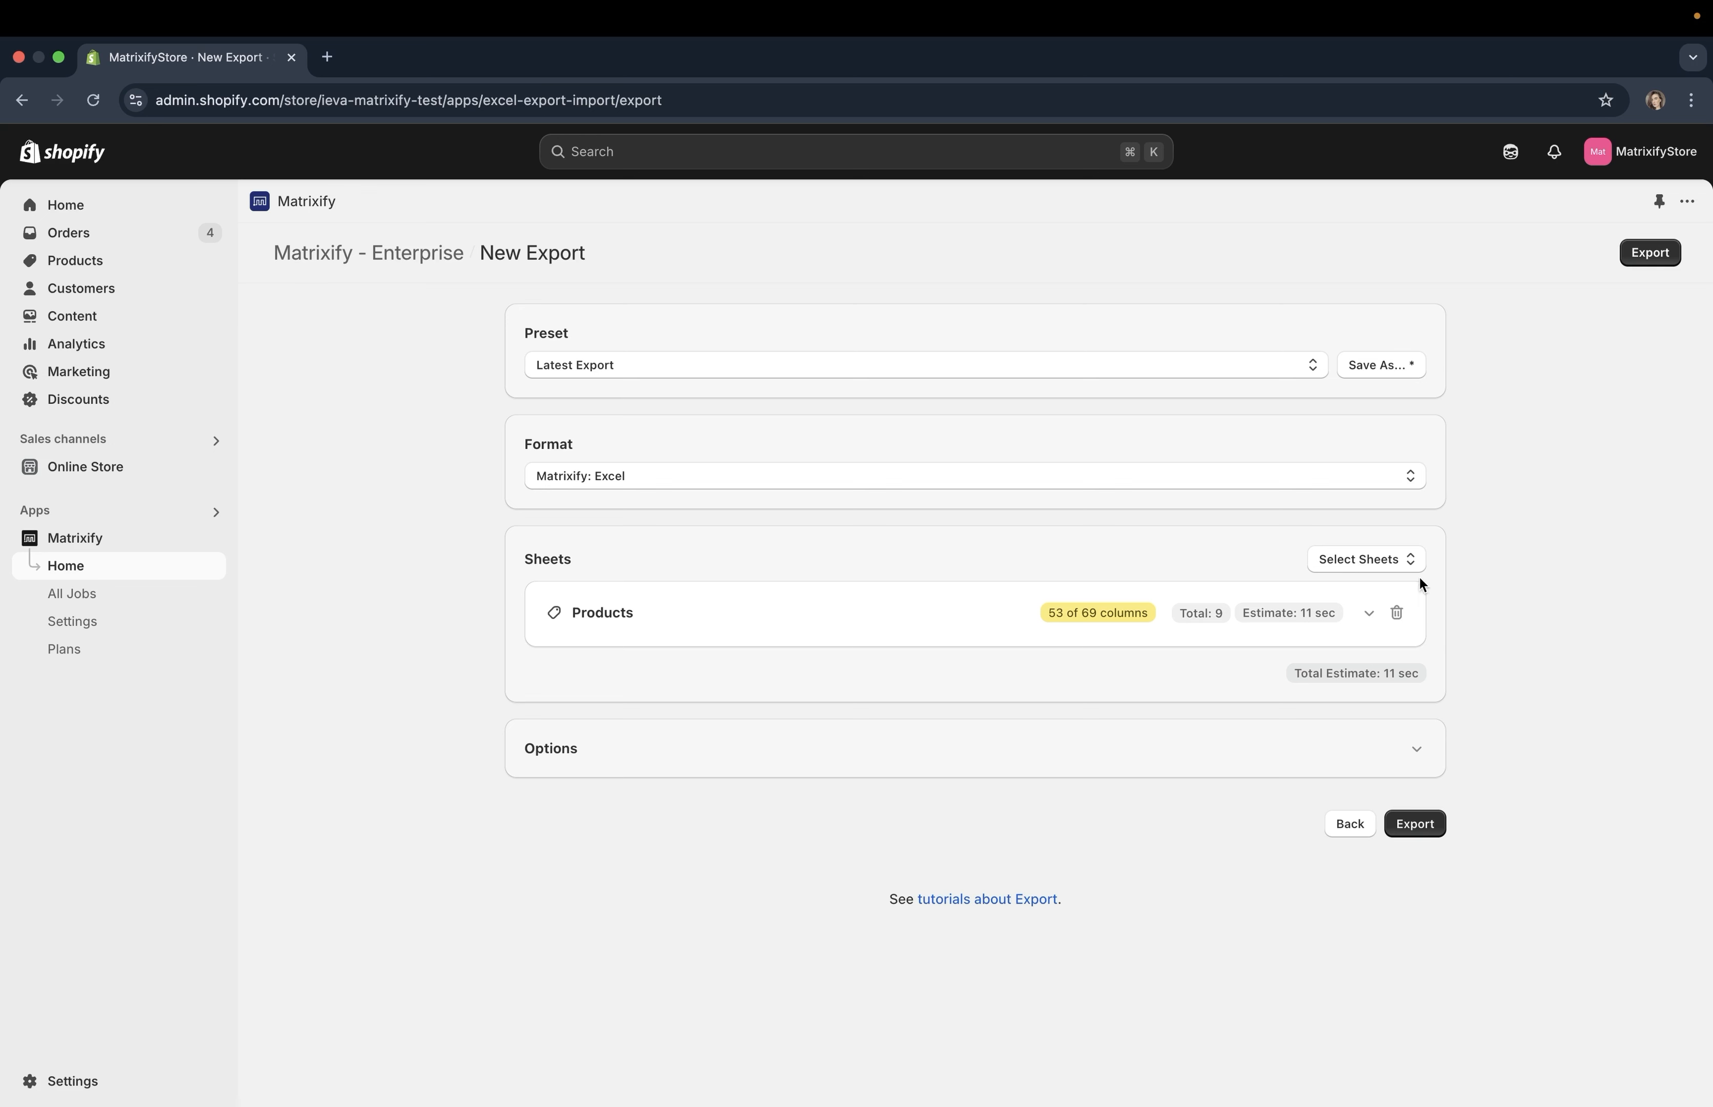
left_click(1397, 614)
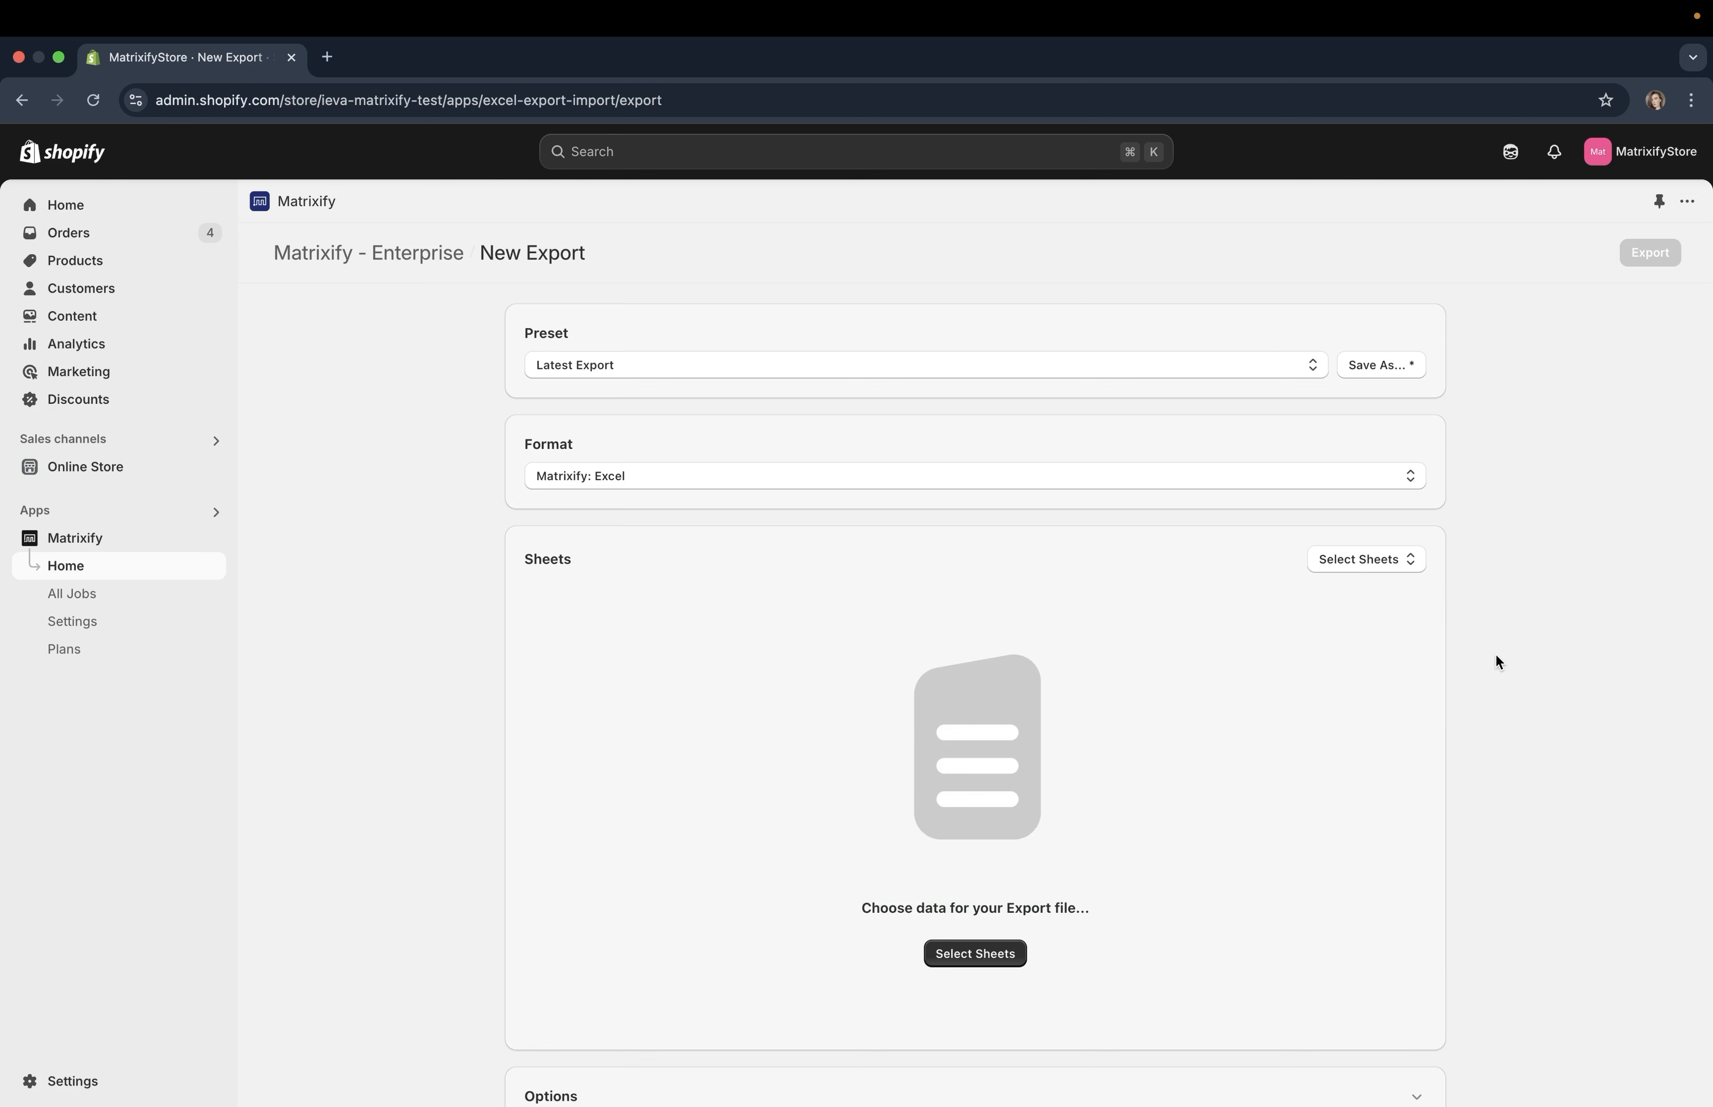
left_click(1387, 558)
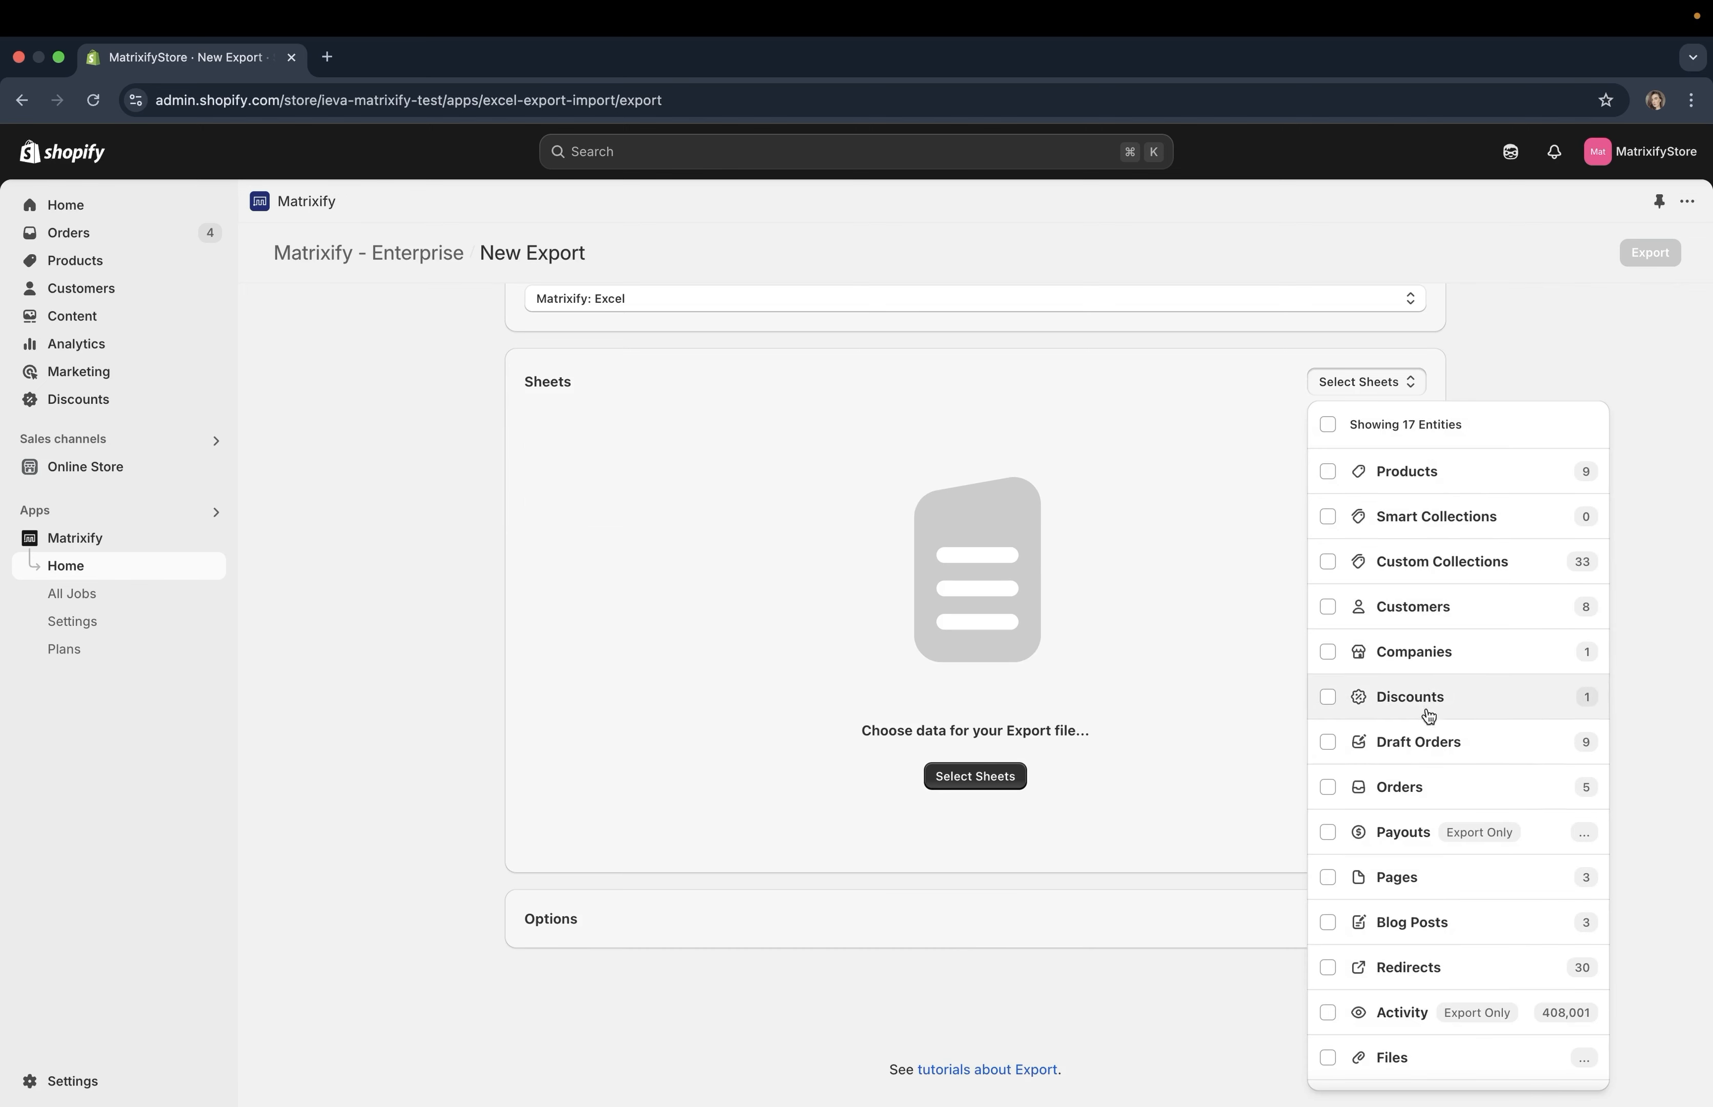
left_click(1415, 792)
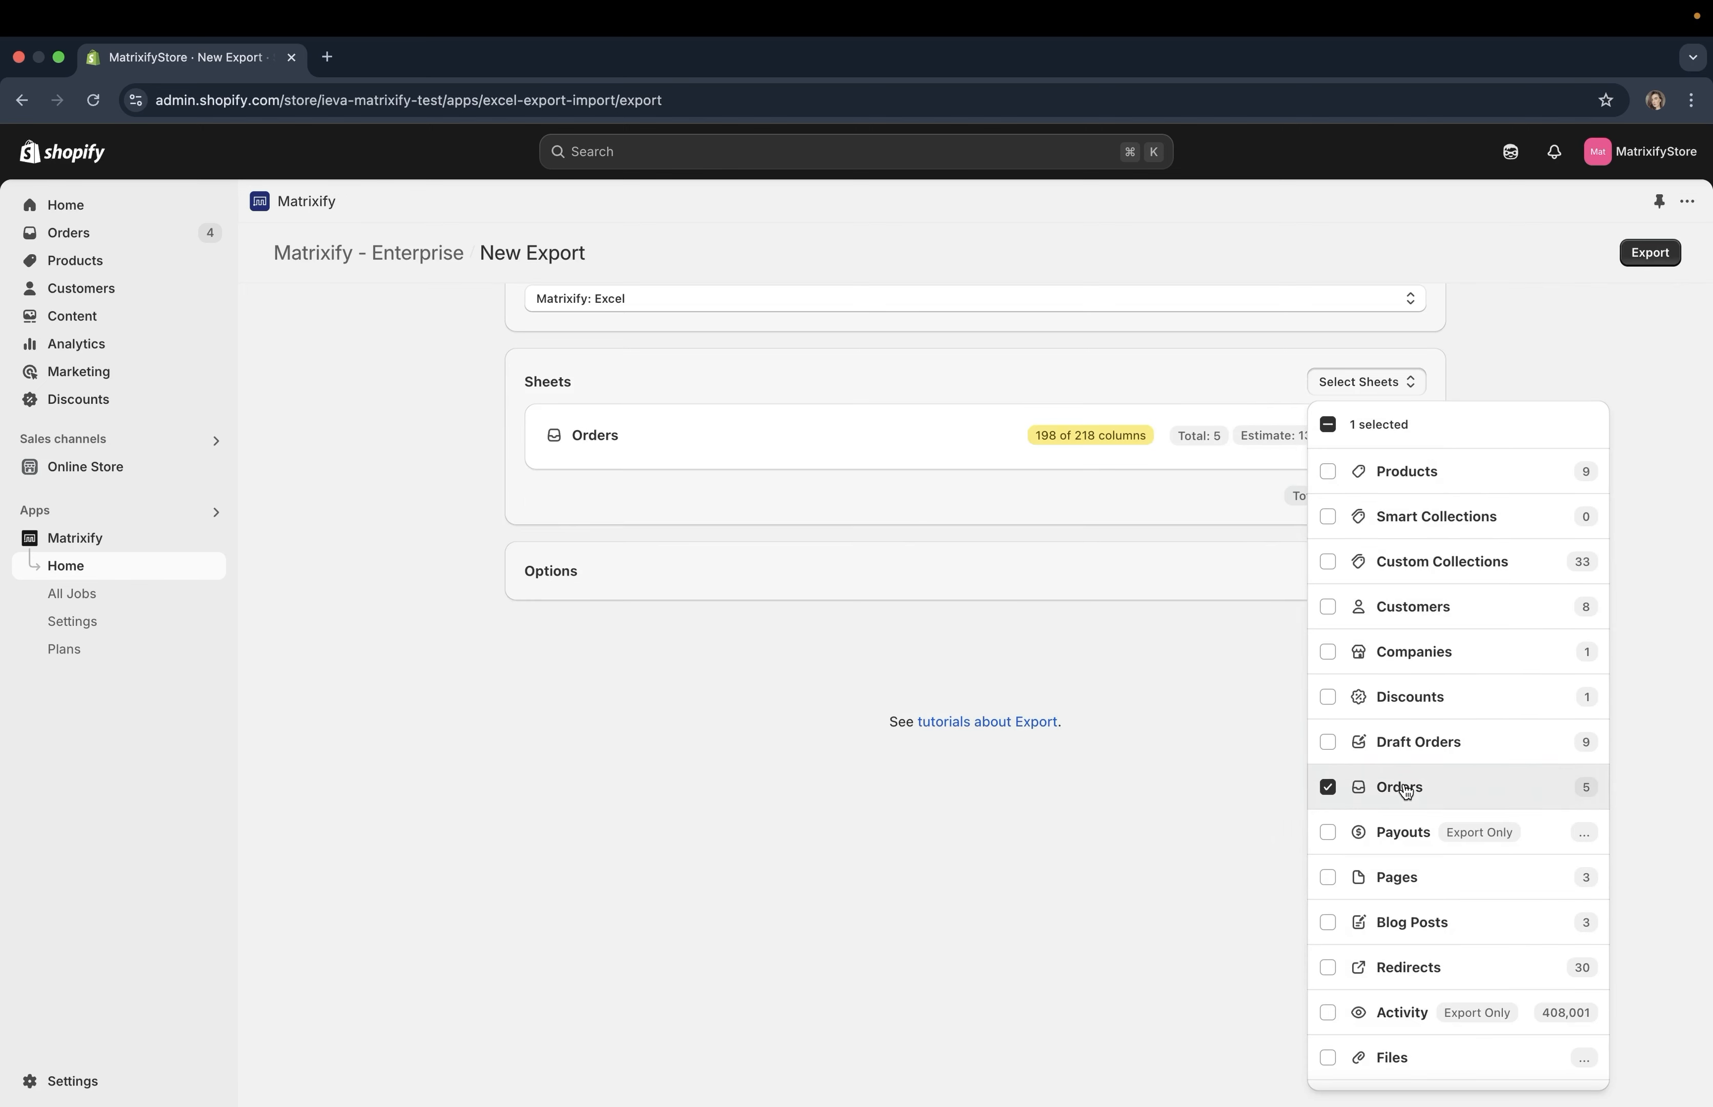
left_click(1138, 691)
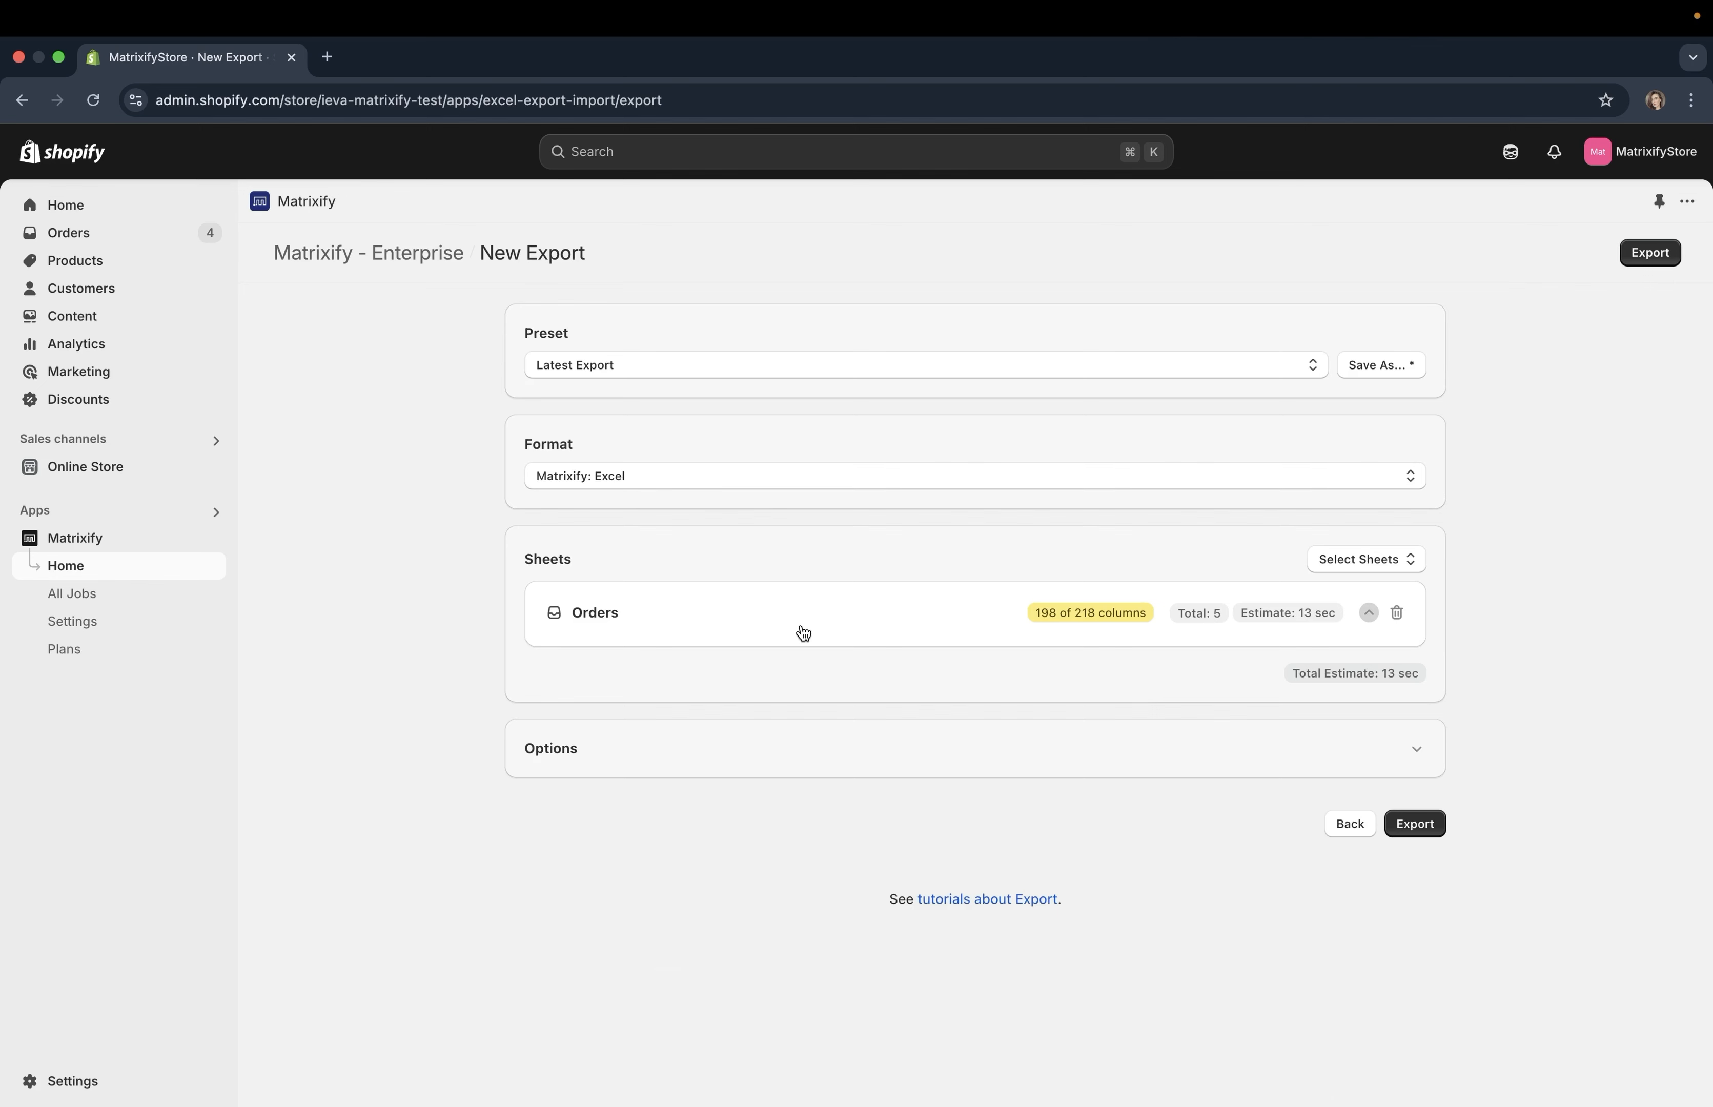
Exclude the Customers, Transactions and Fulfillments column groups from the Orders sheet.
left_click(804, 634)
scroll(1104, 746, "down", 3)
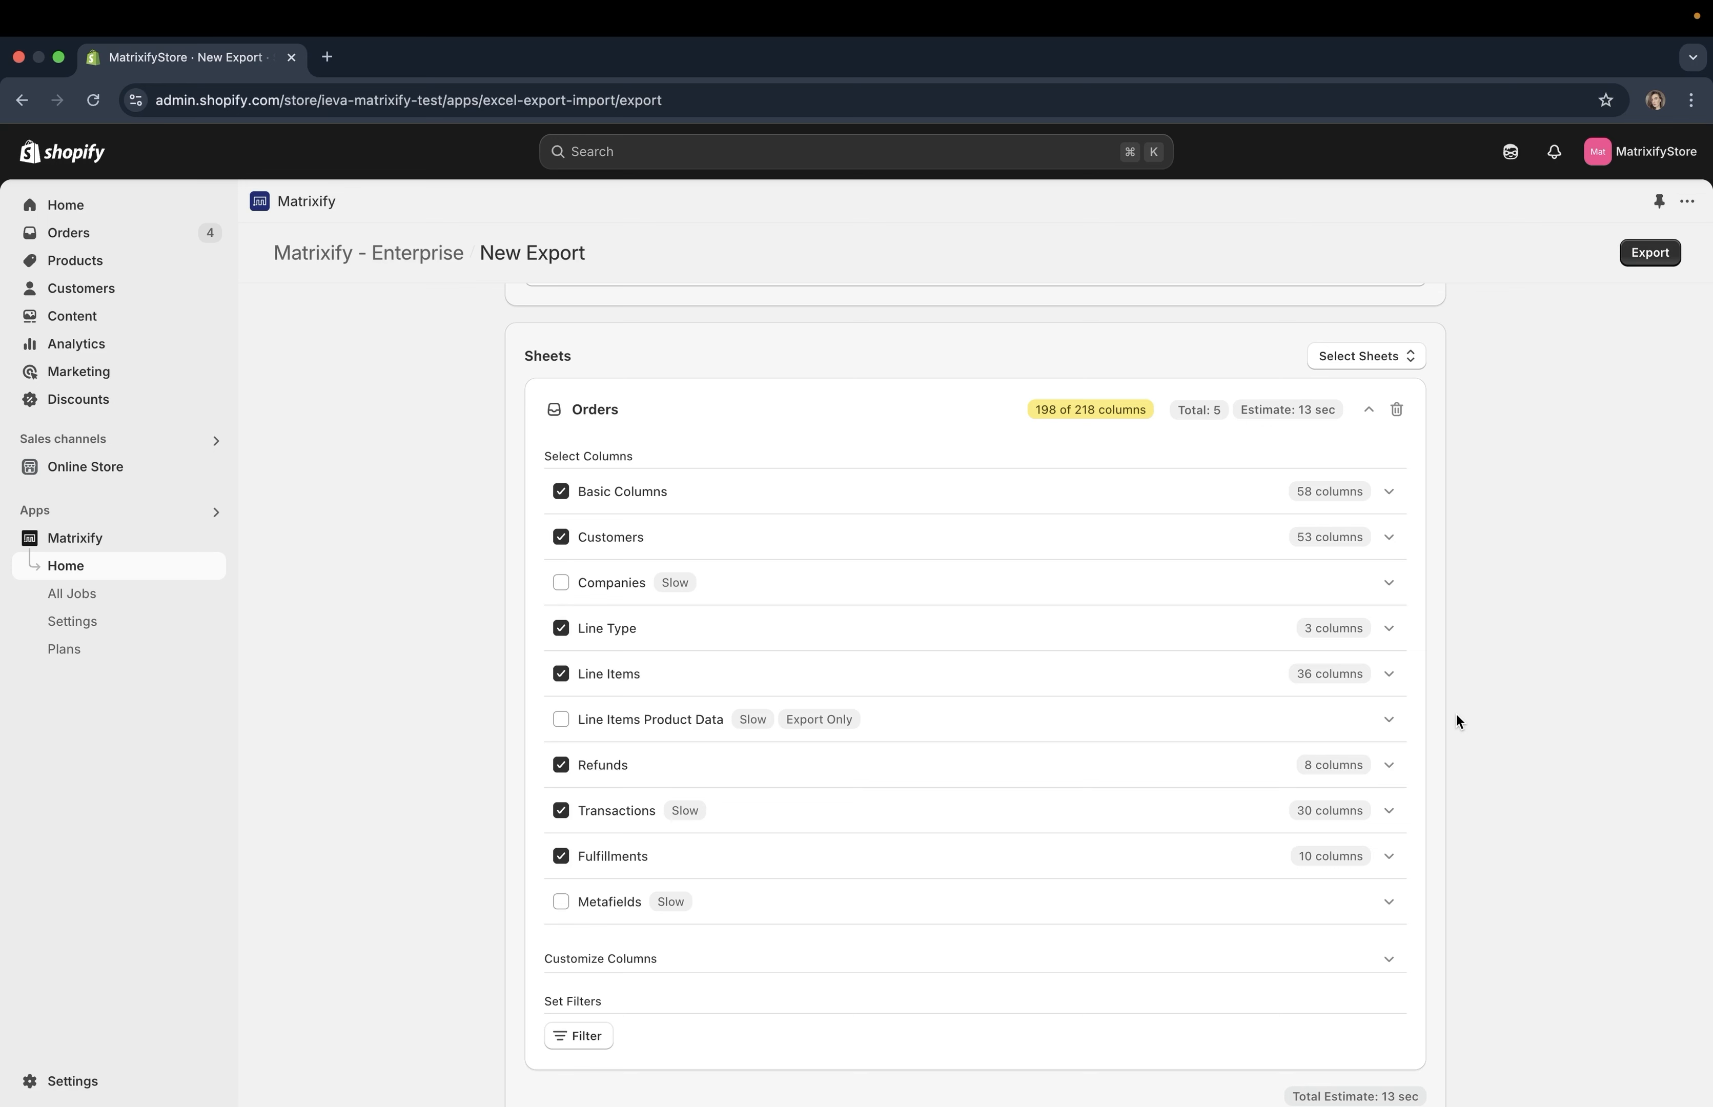
left_click(565, 494)
left_click(564, 495)
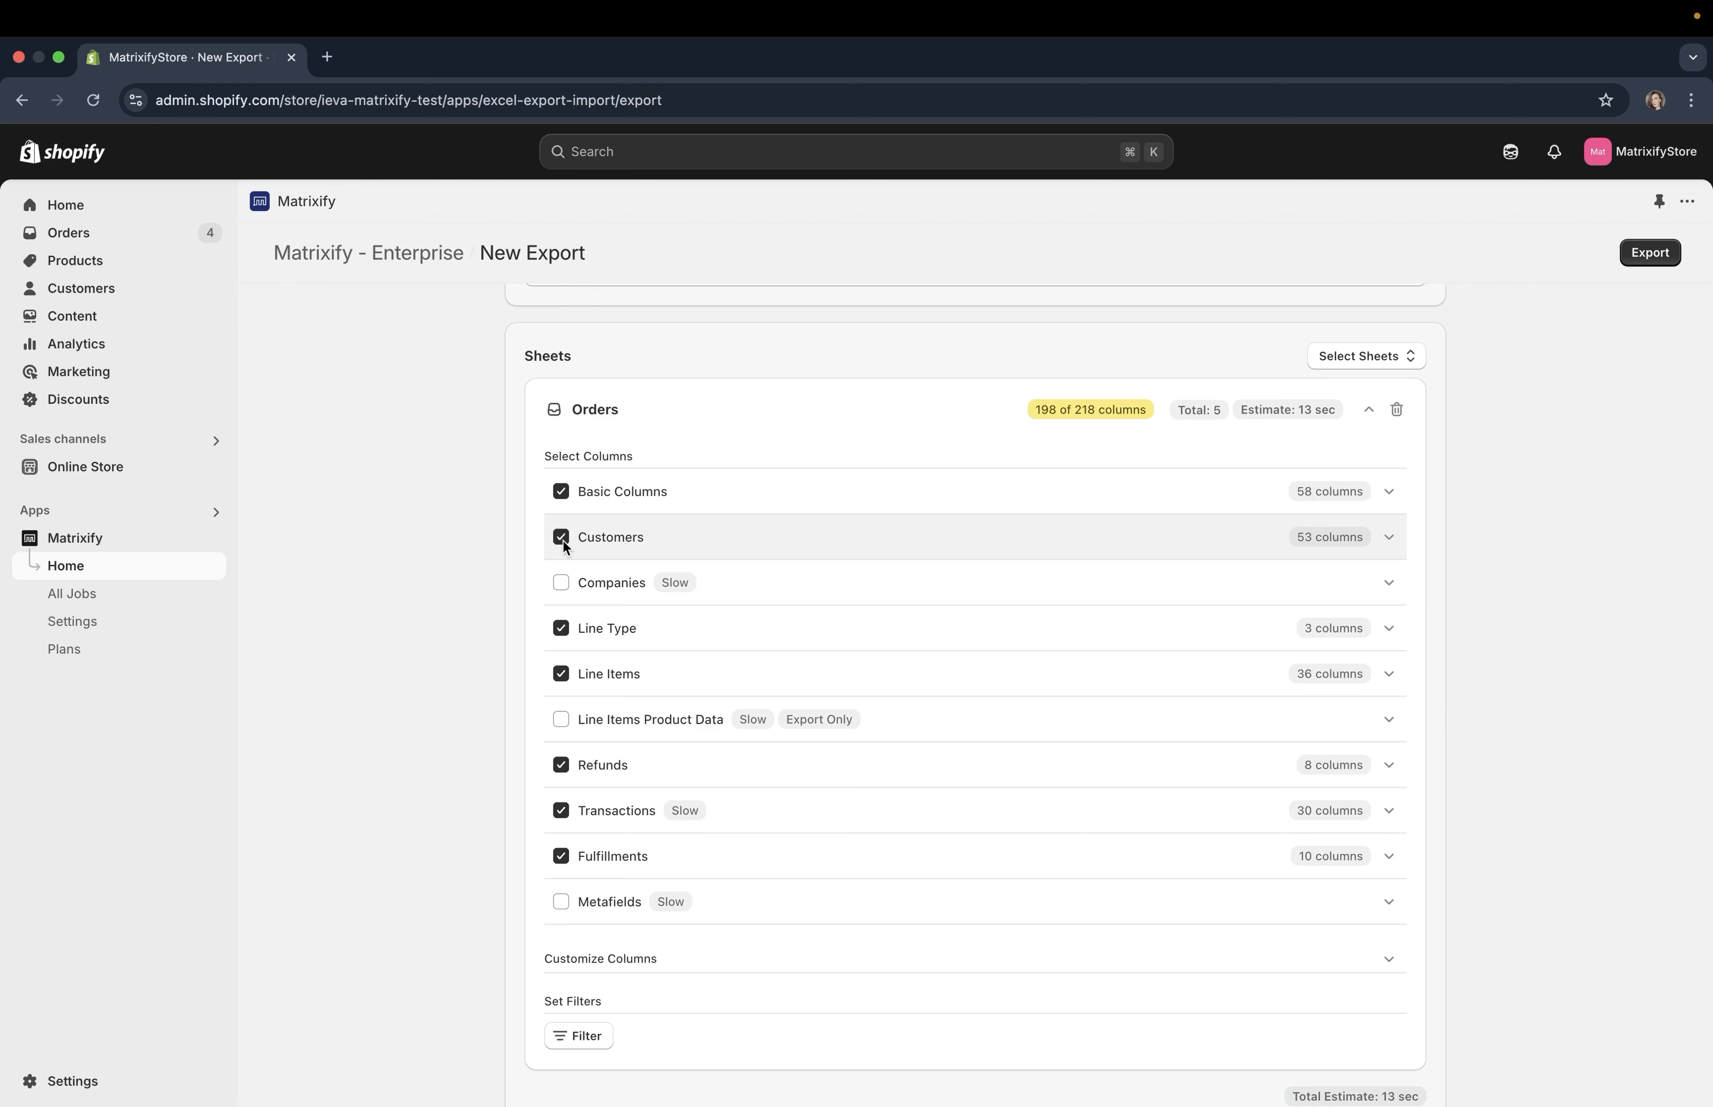
left_click(562, 539)
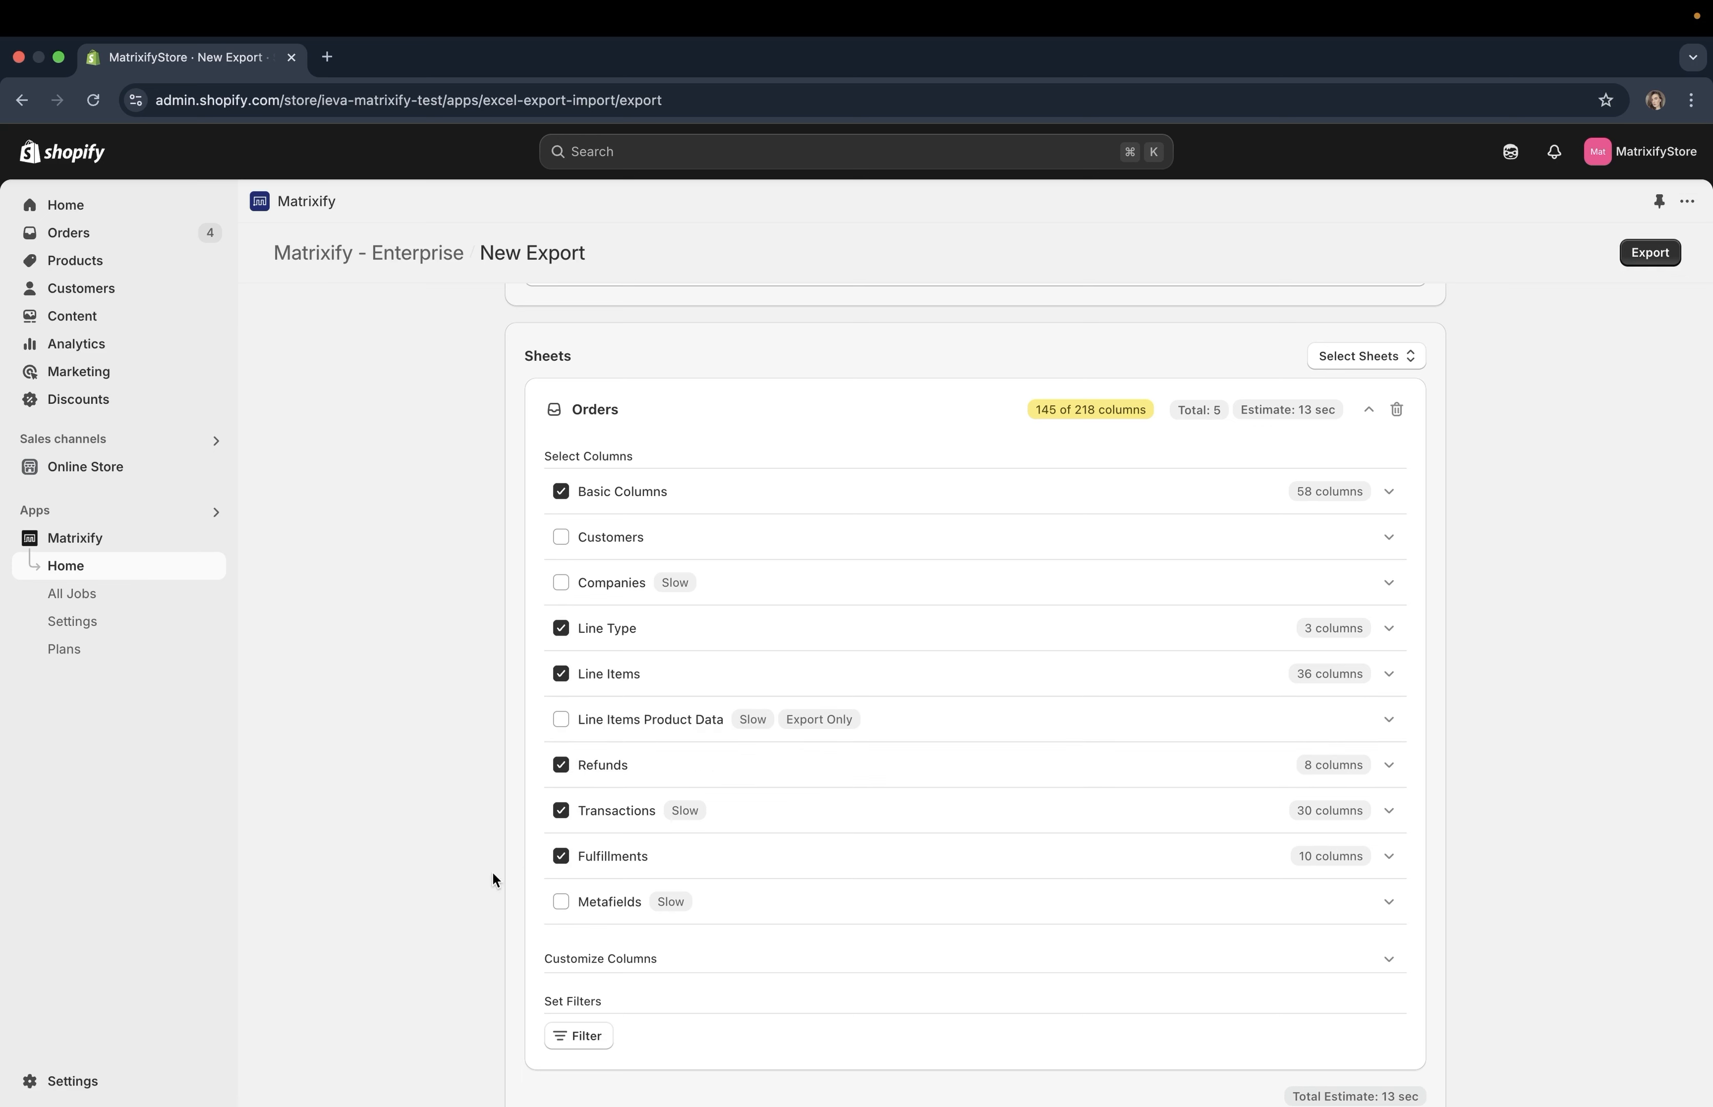
left_click(562, 812)
left_click(561, 857)
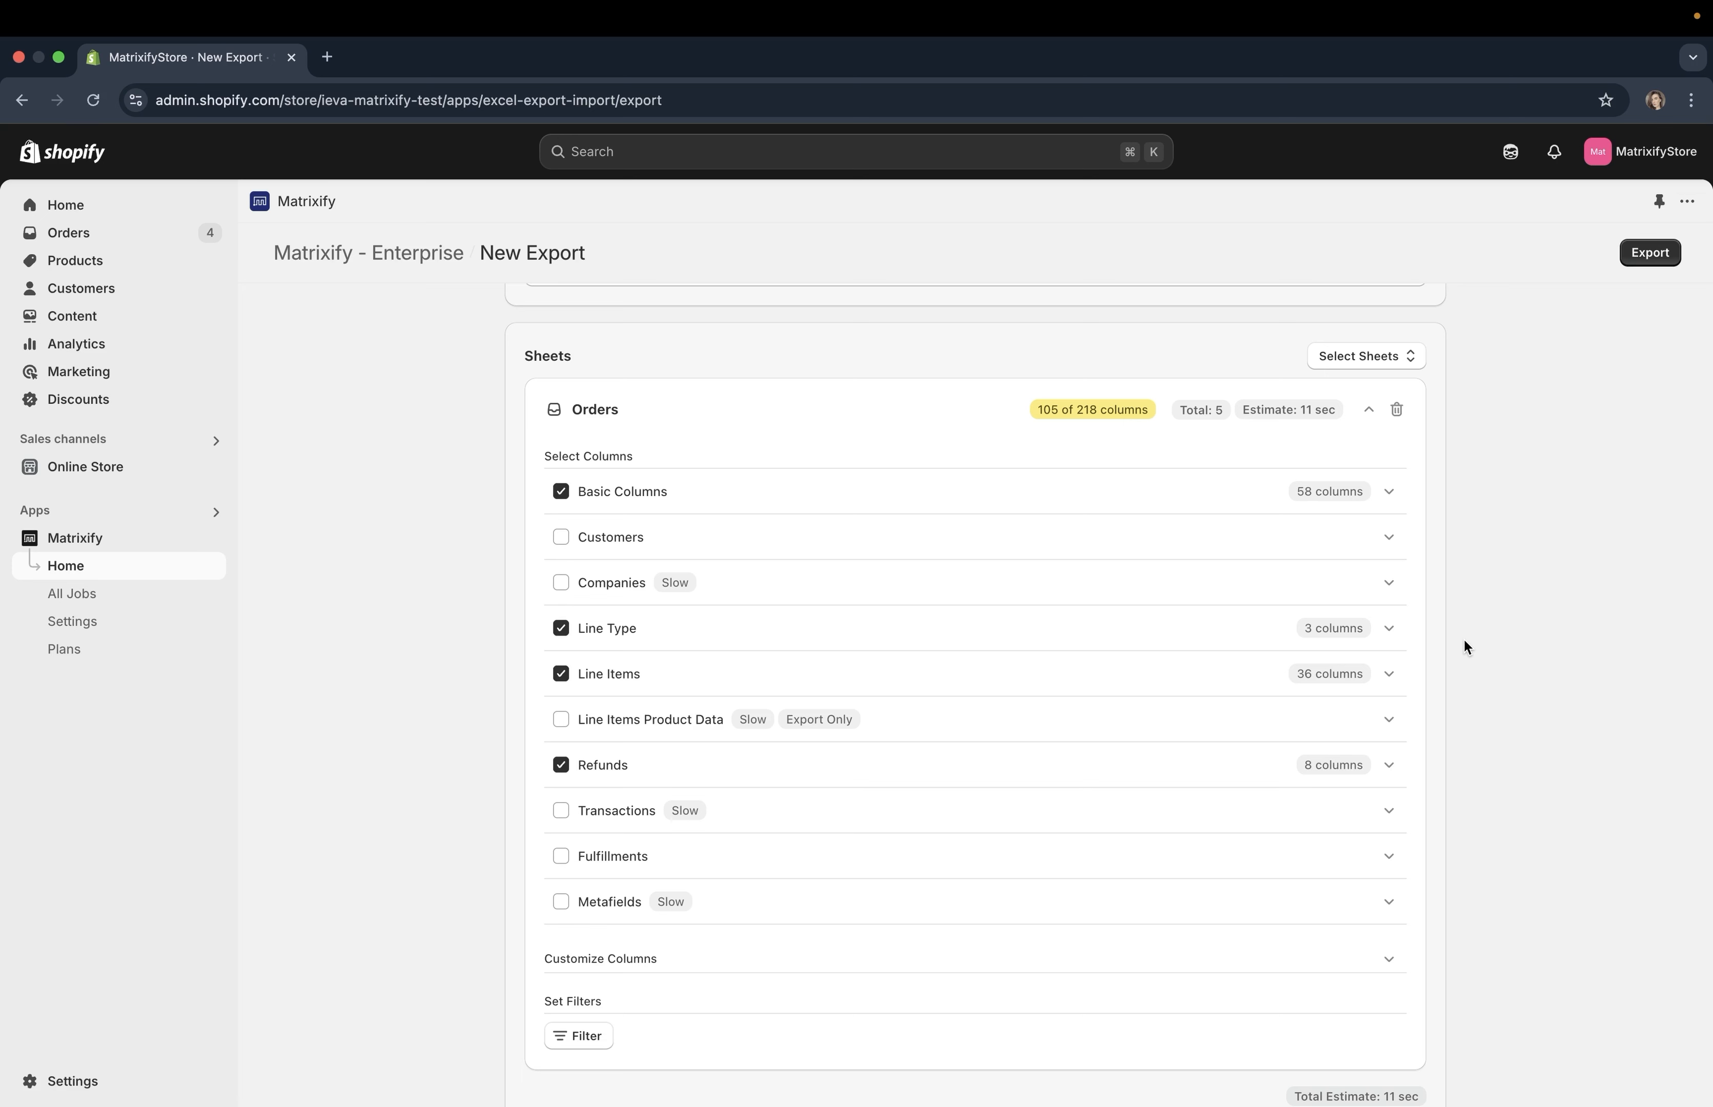
Limit the Orders sheet's Basic Columns to ID, Name and Command only.
left_click(742, 496)
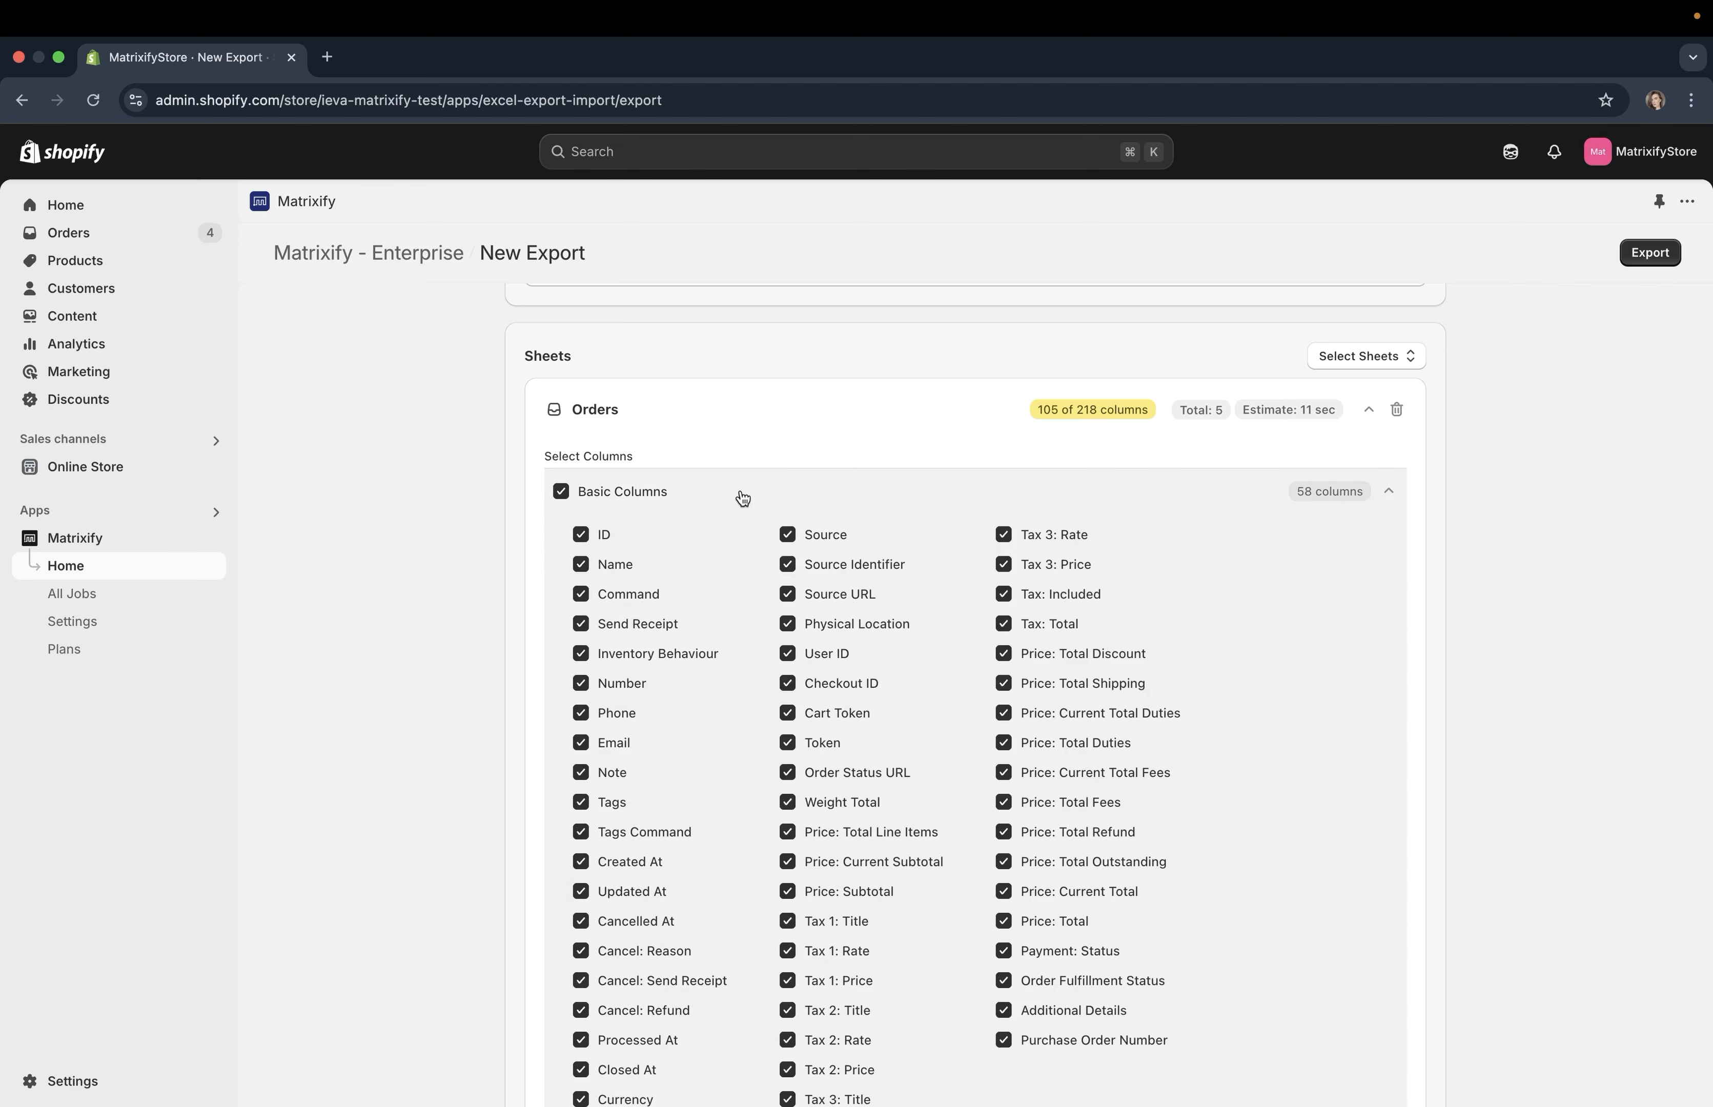
scroll(1243, 662, "down", 3)
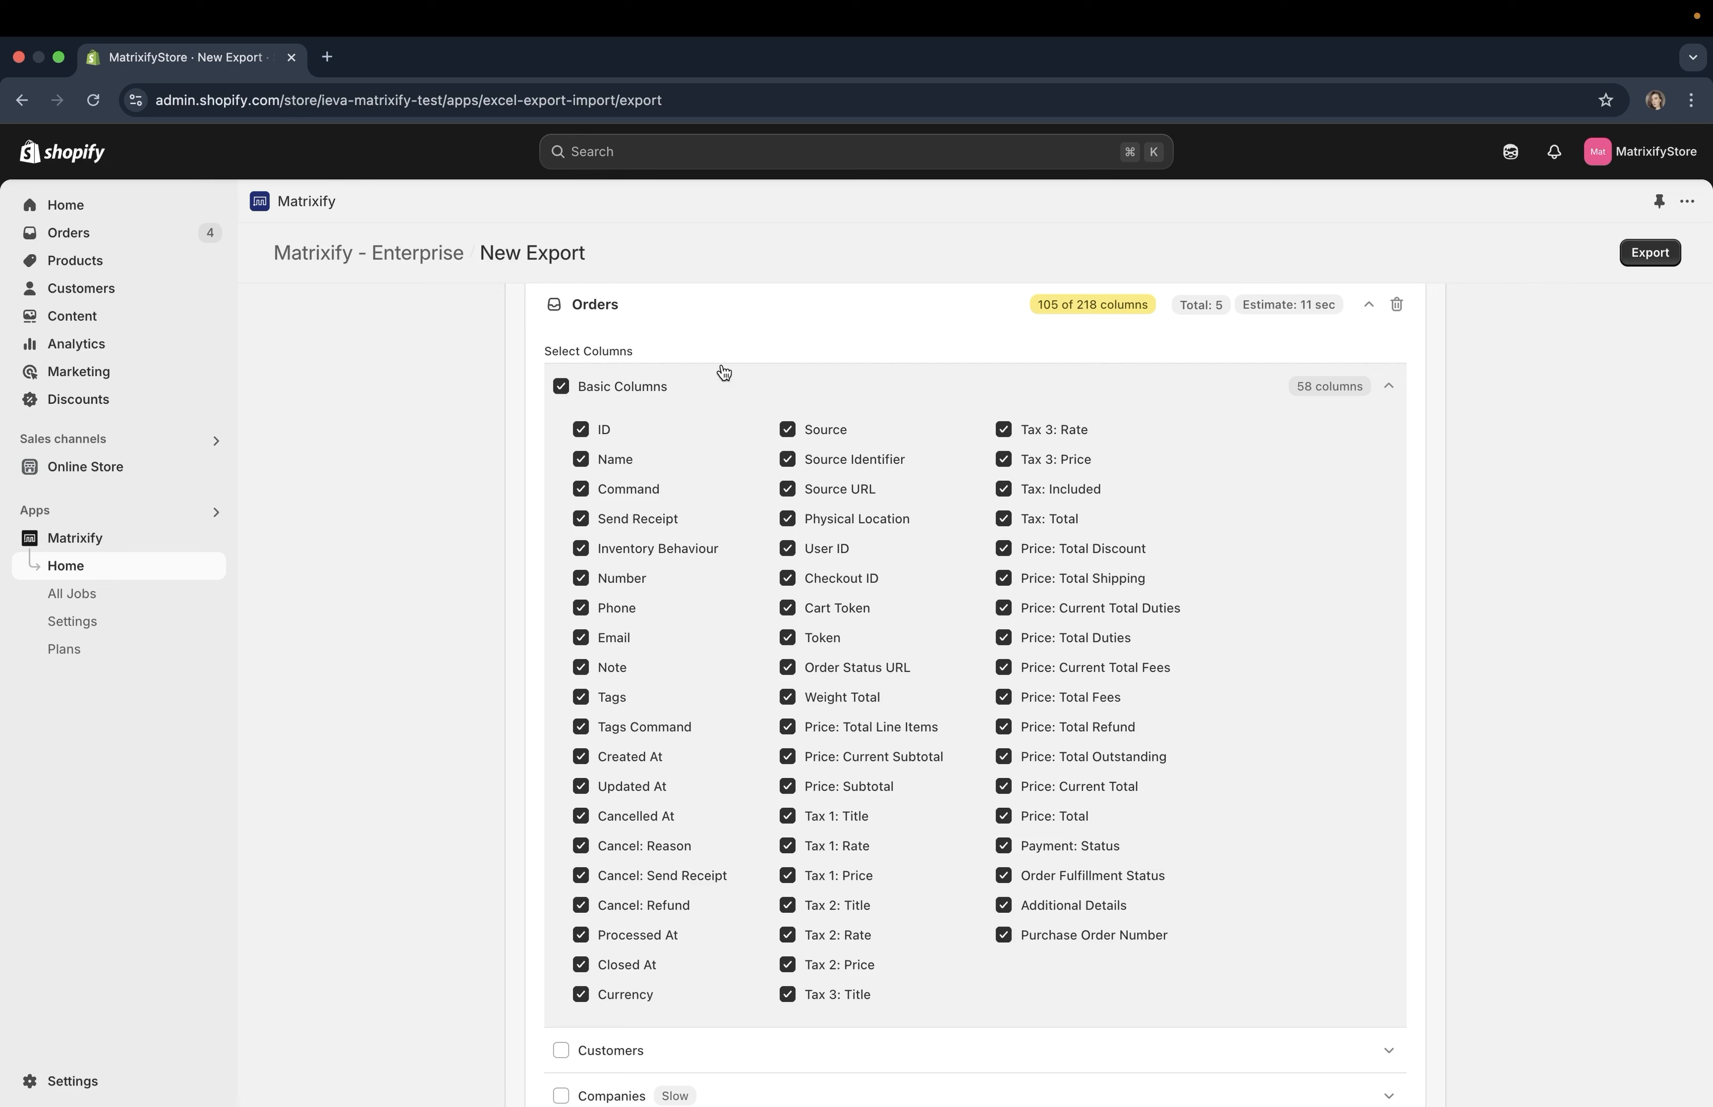
left_click(618, 387)
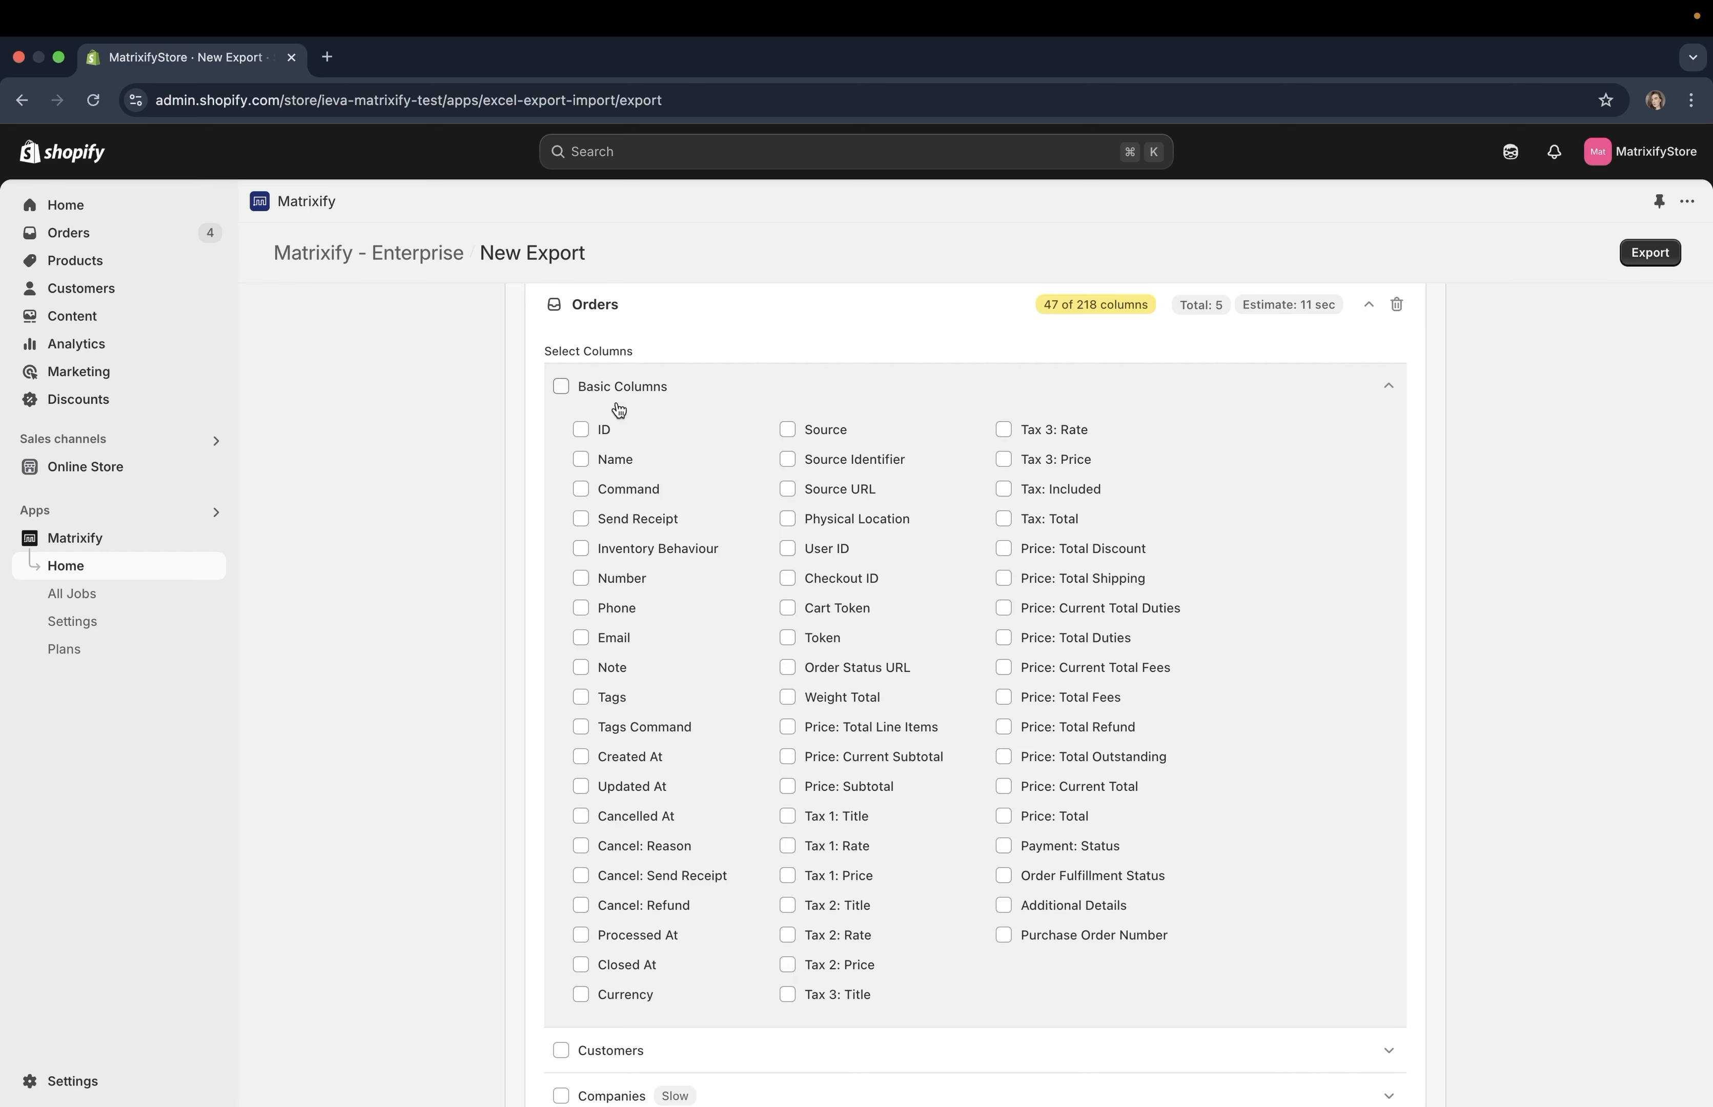
left_click(603, 431)
left_click(616, 461)
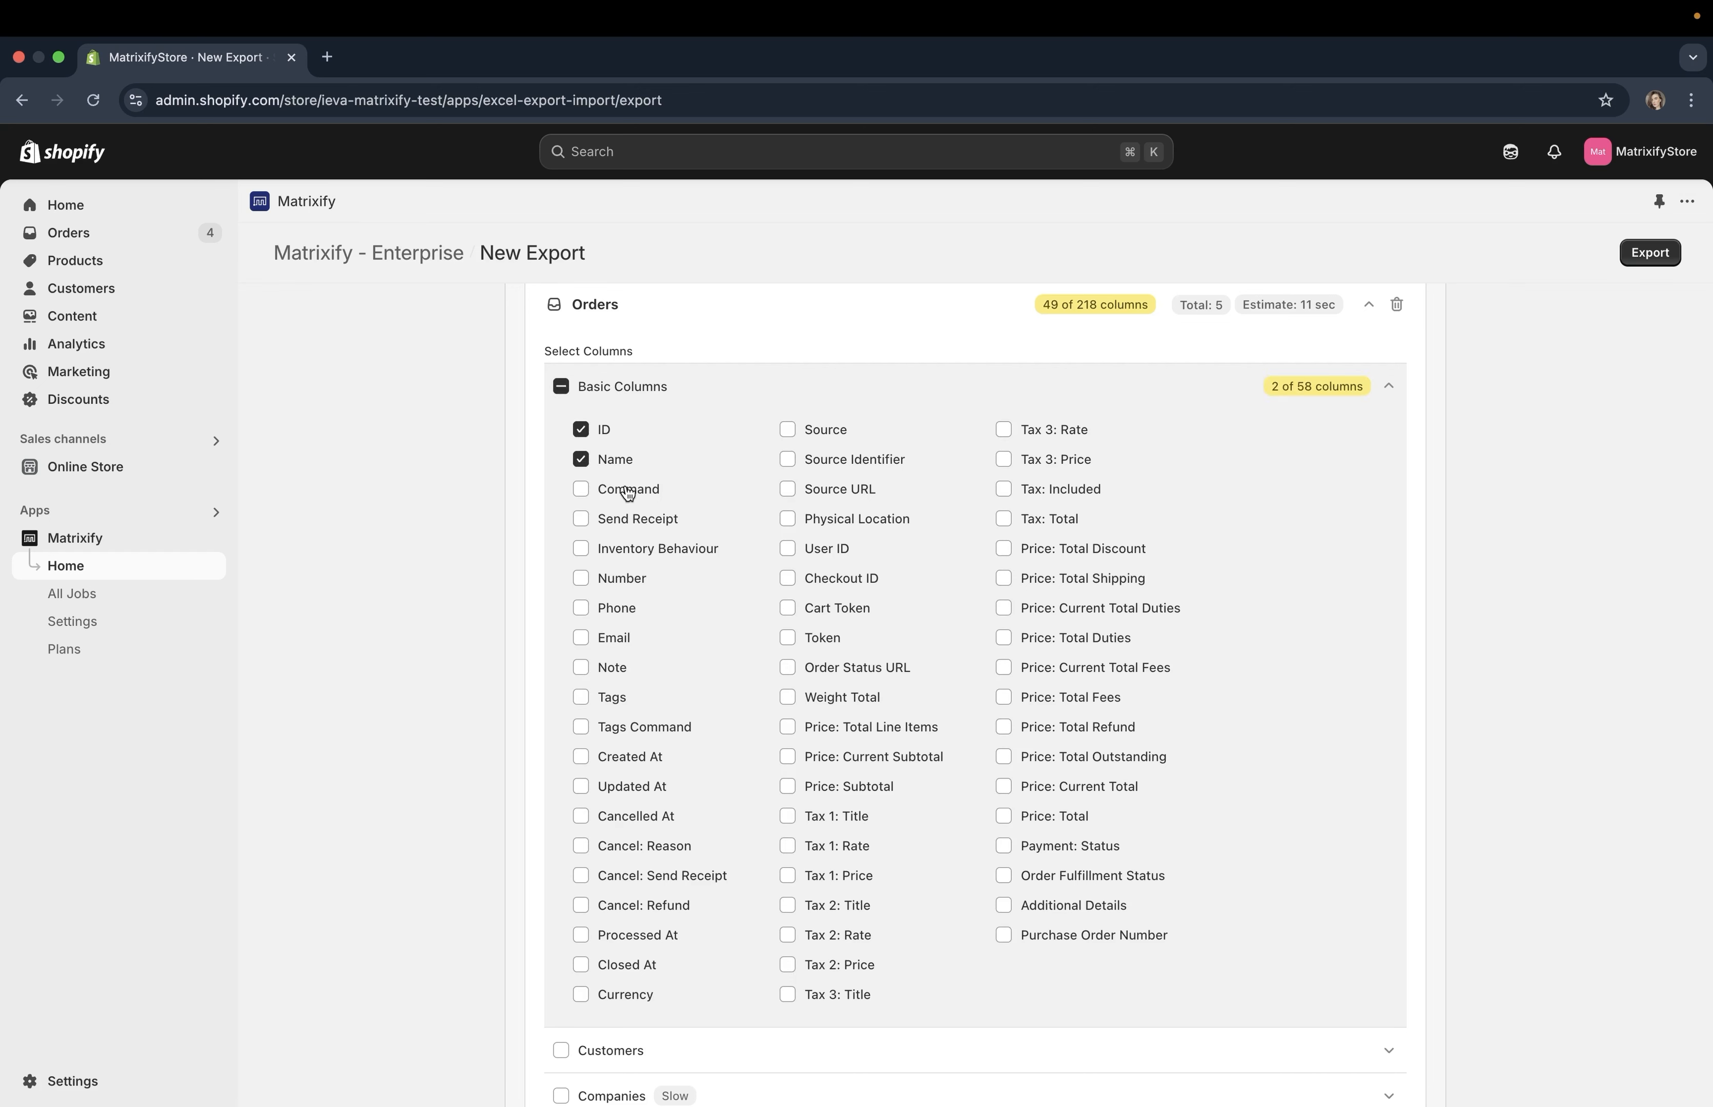
left_click(627, 490)
left_click(820, 392)
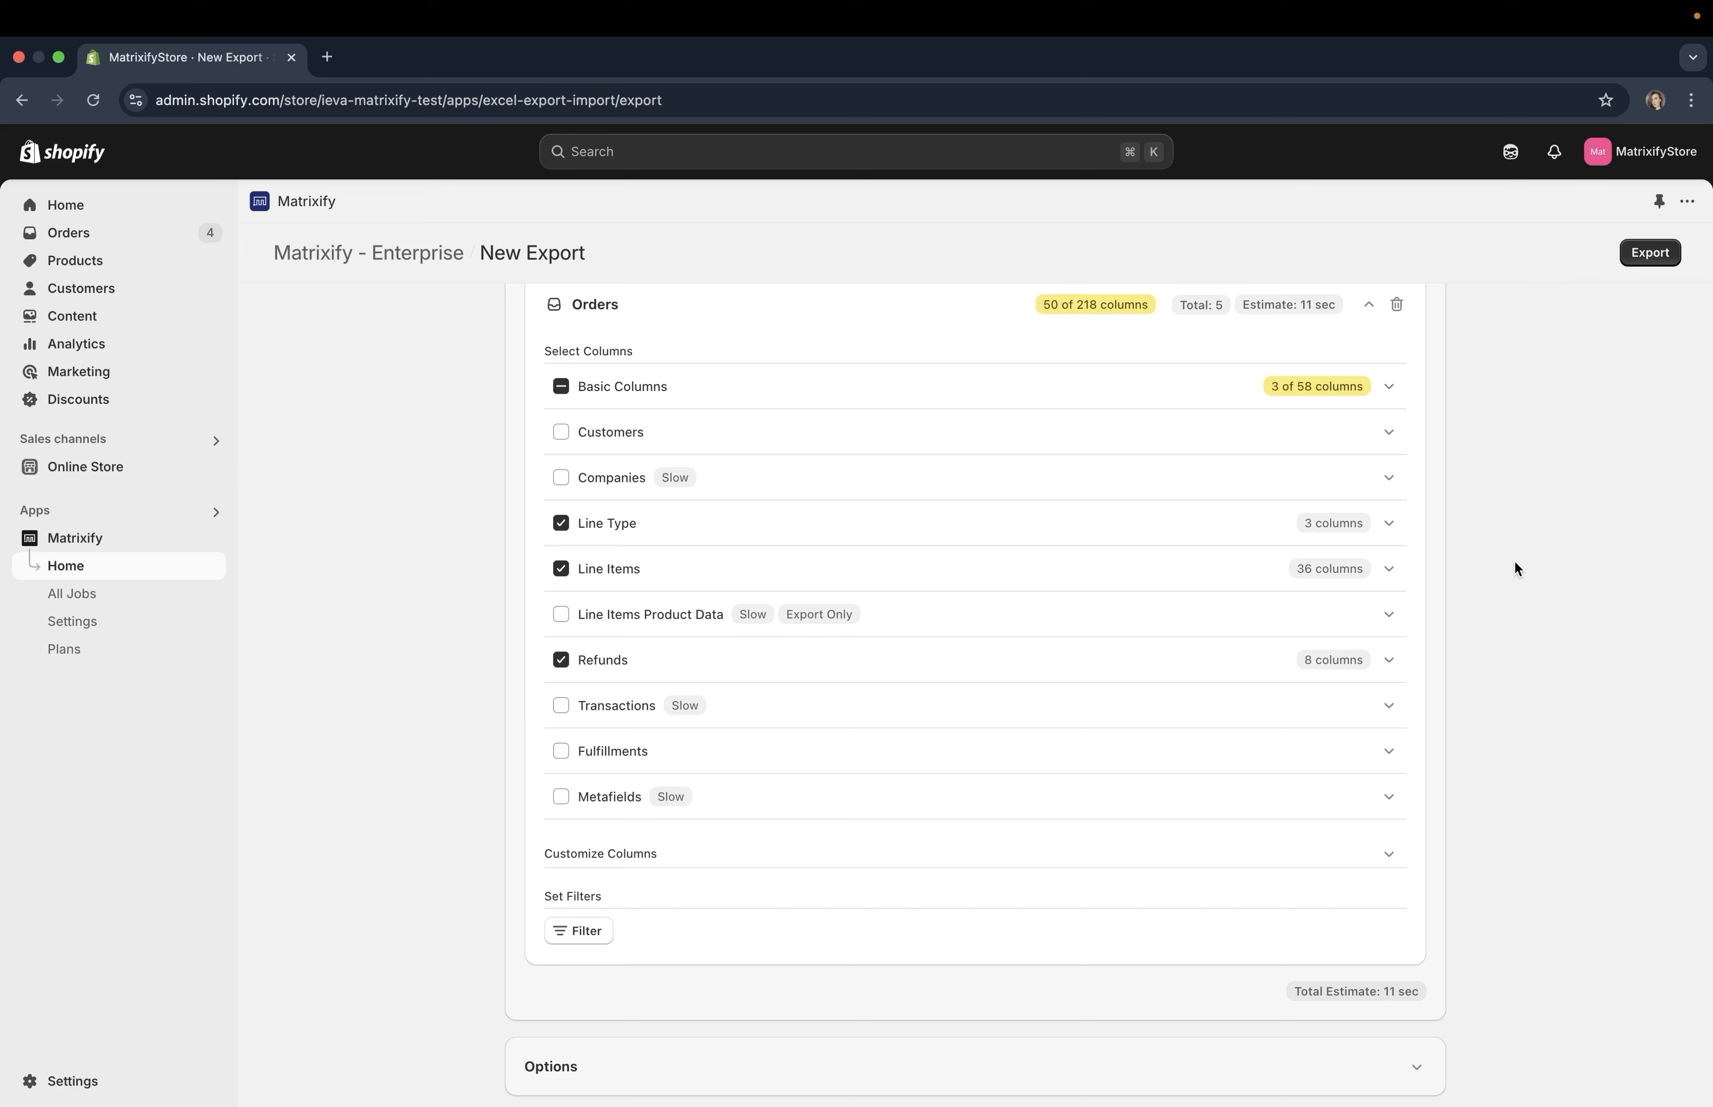
Add an Orders filter on Line: Type for Line Item and Shipping Line, including only matching lines.
scroll(1516, 567, "down", 3)
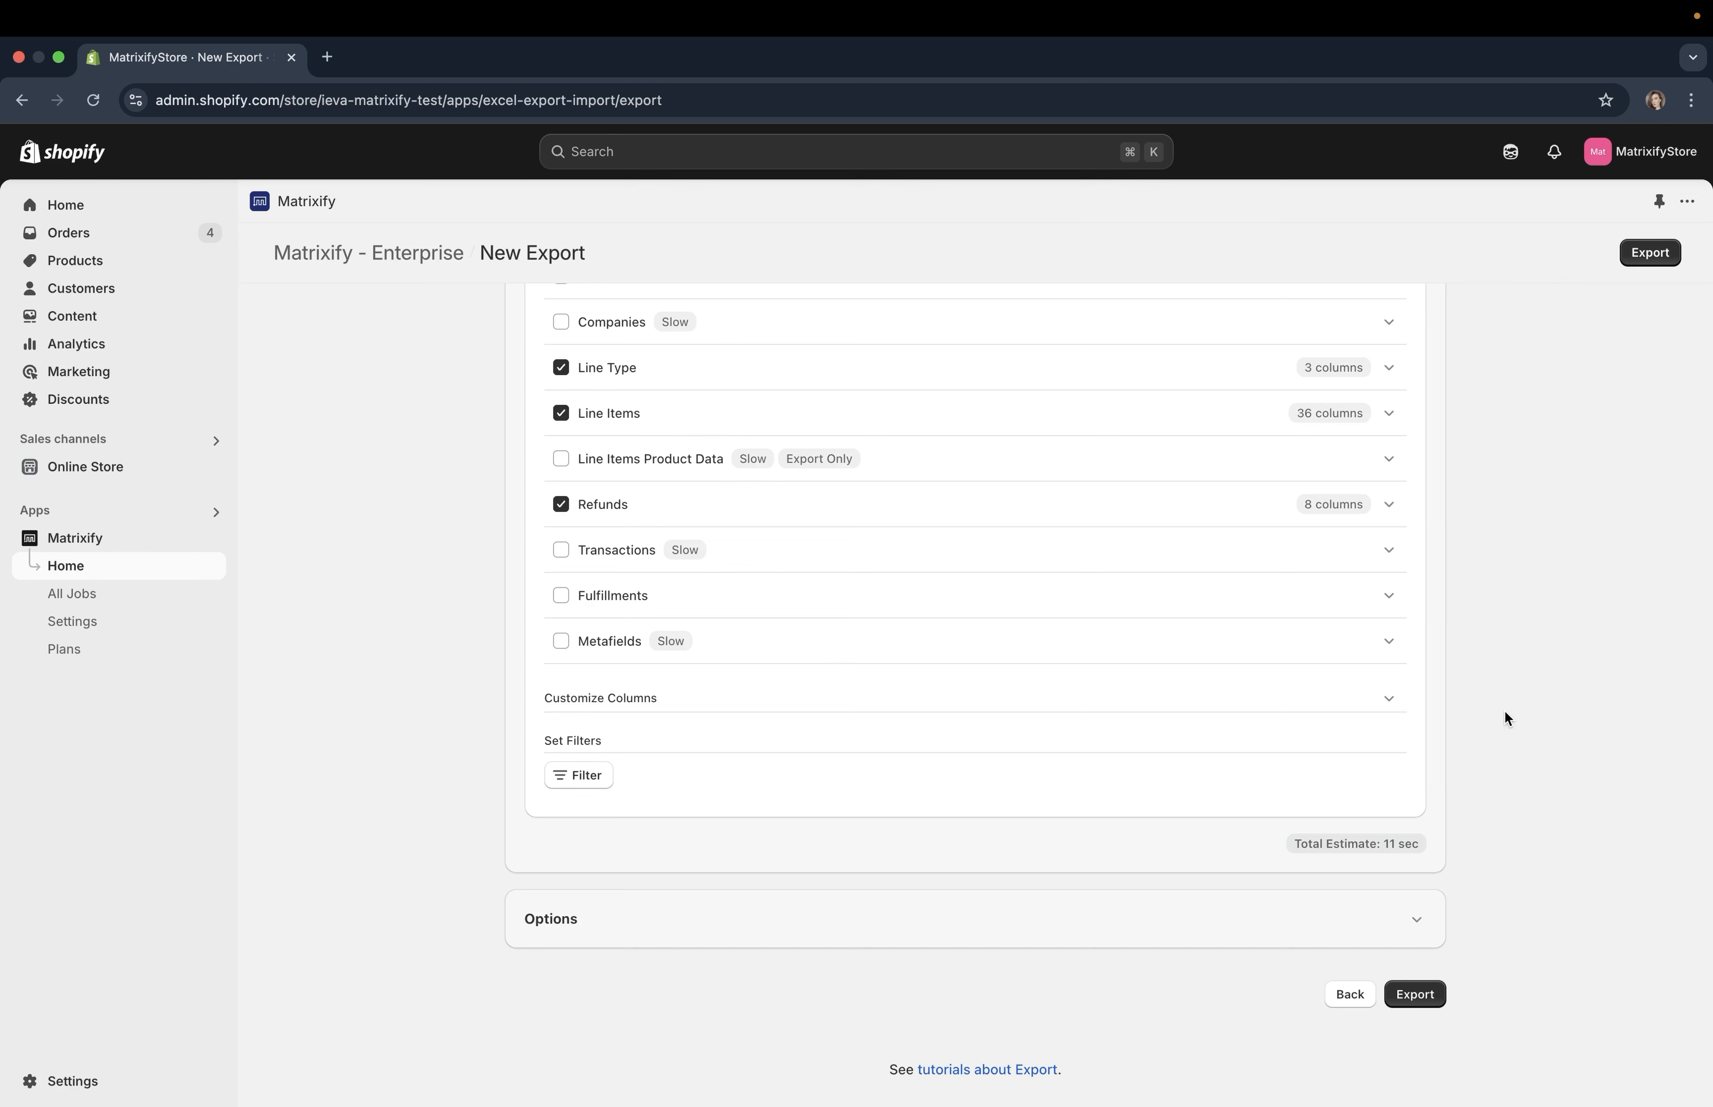
left_click(573, 775)
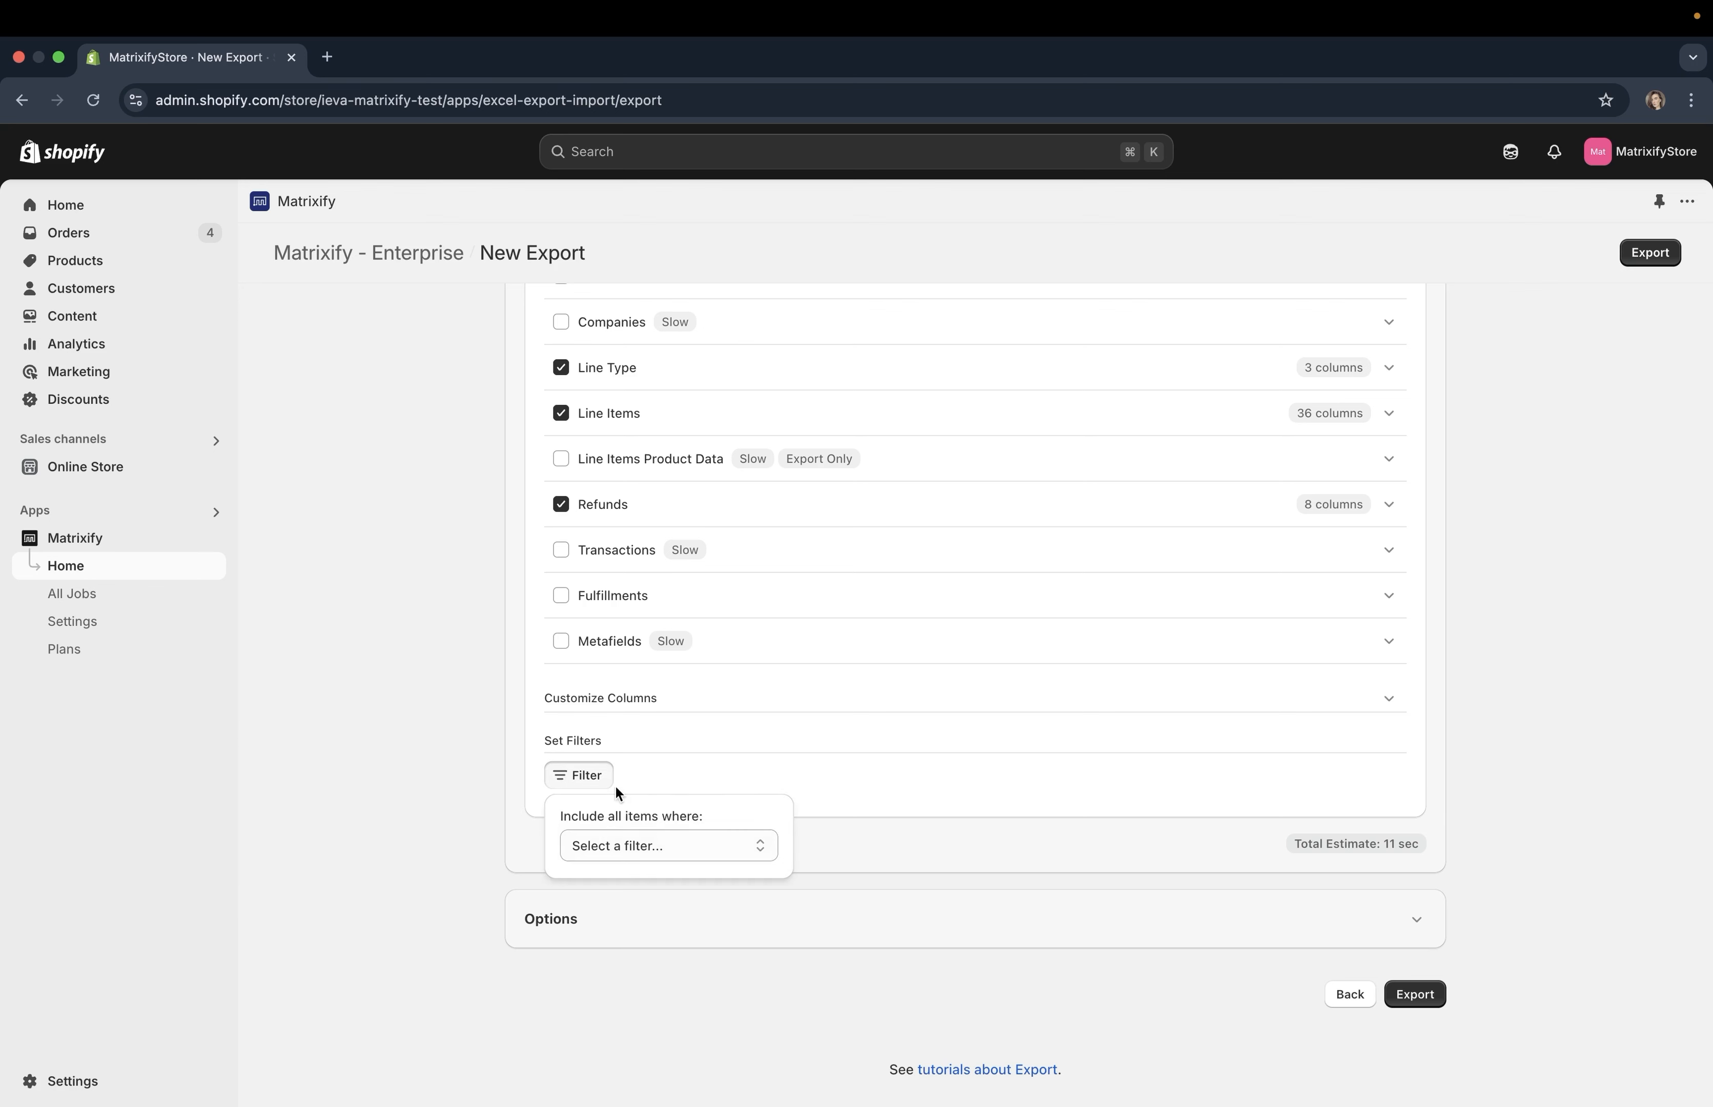
left_click(688, 835)
scroll(690, 837, "down", 5)
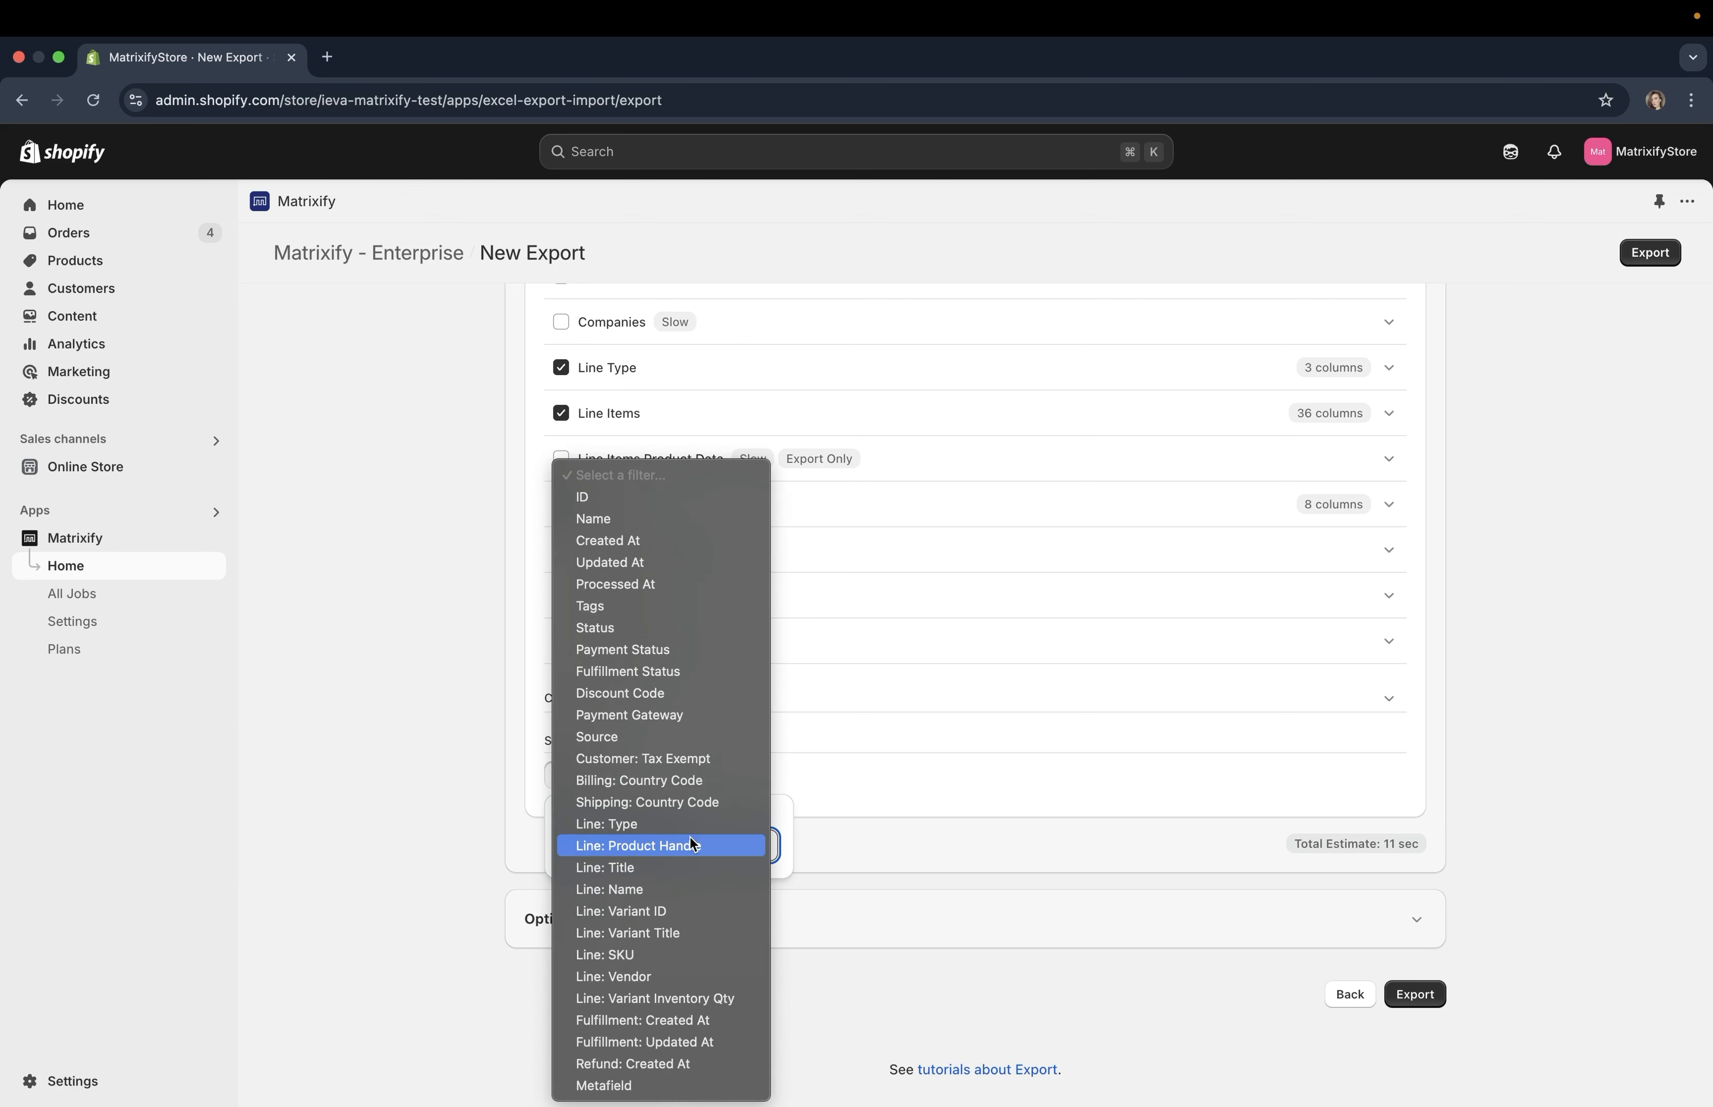
left_click(627, 824)
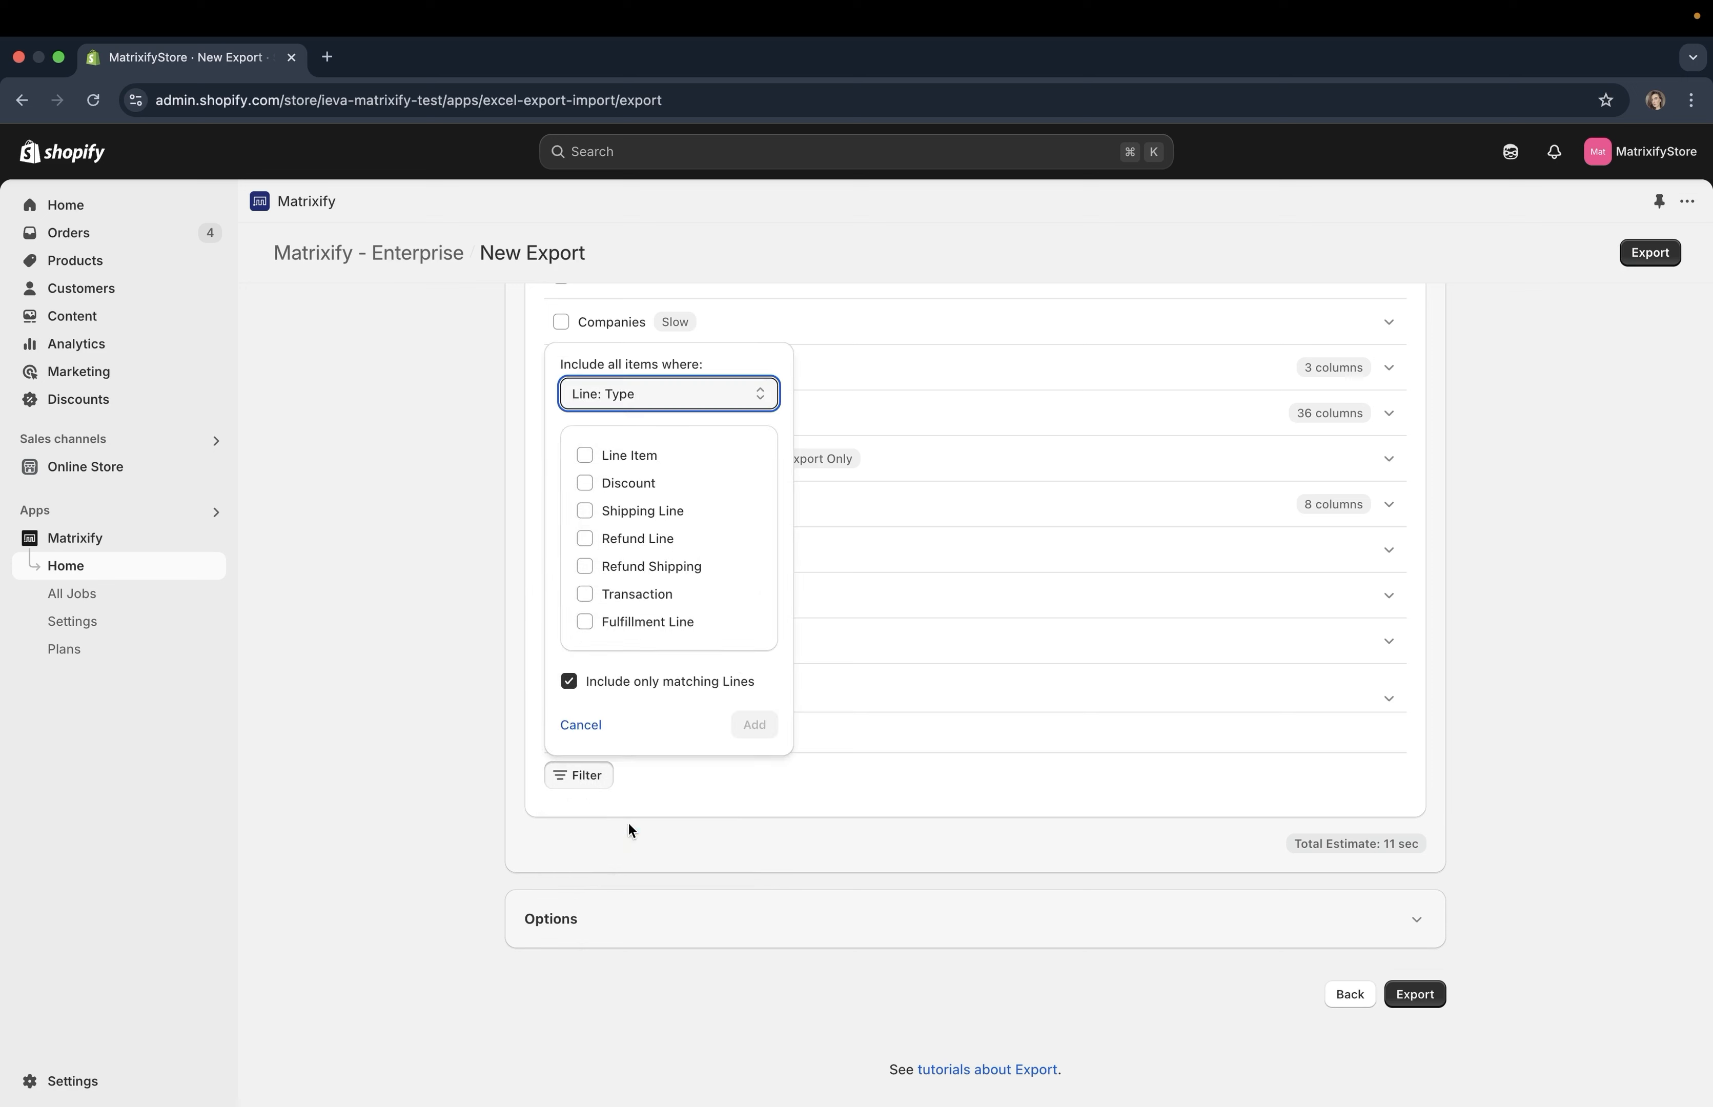
left_click(749, 626)
left_click(655, 454)
left_click(623, 520)
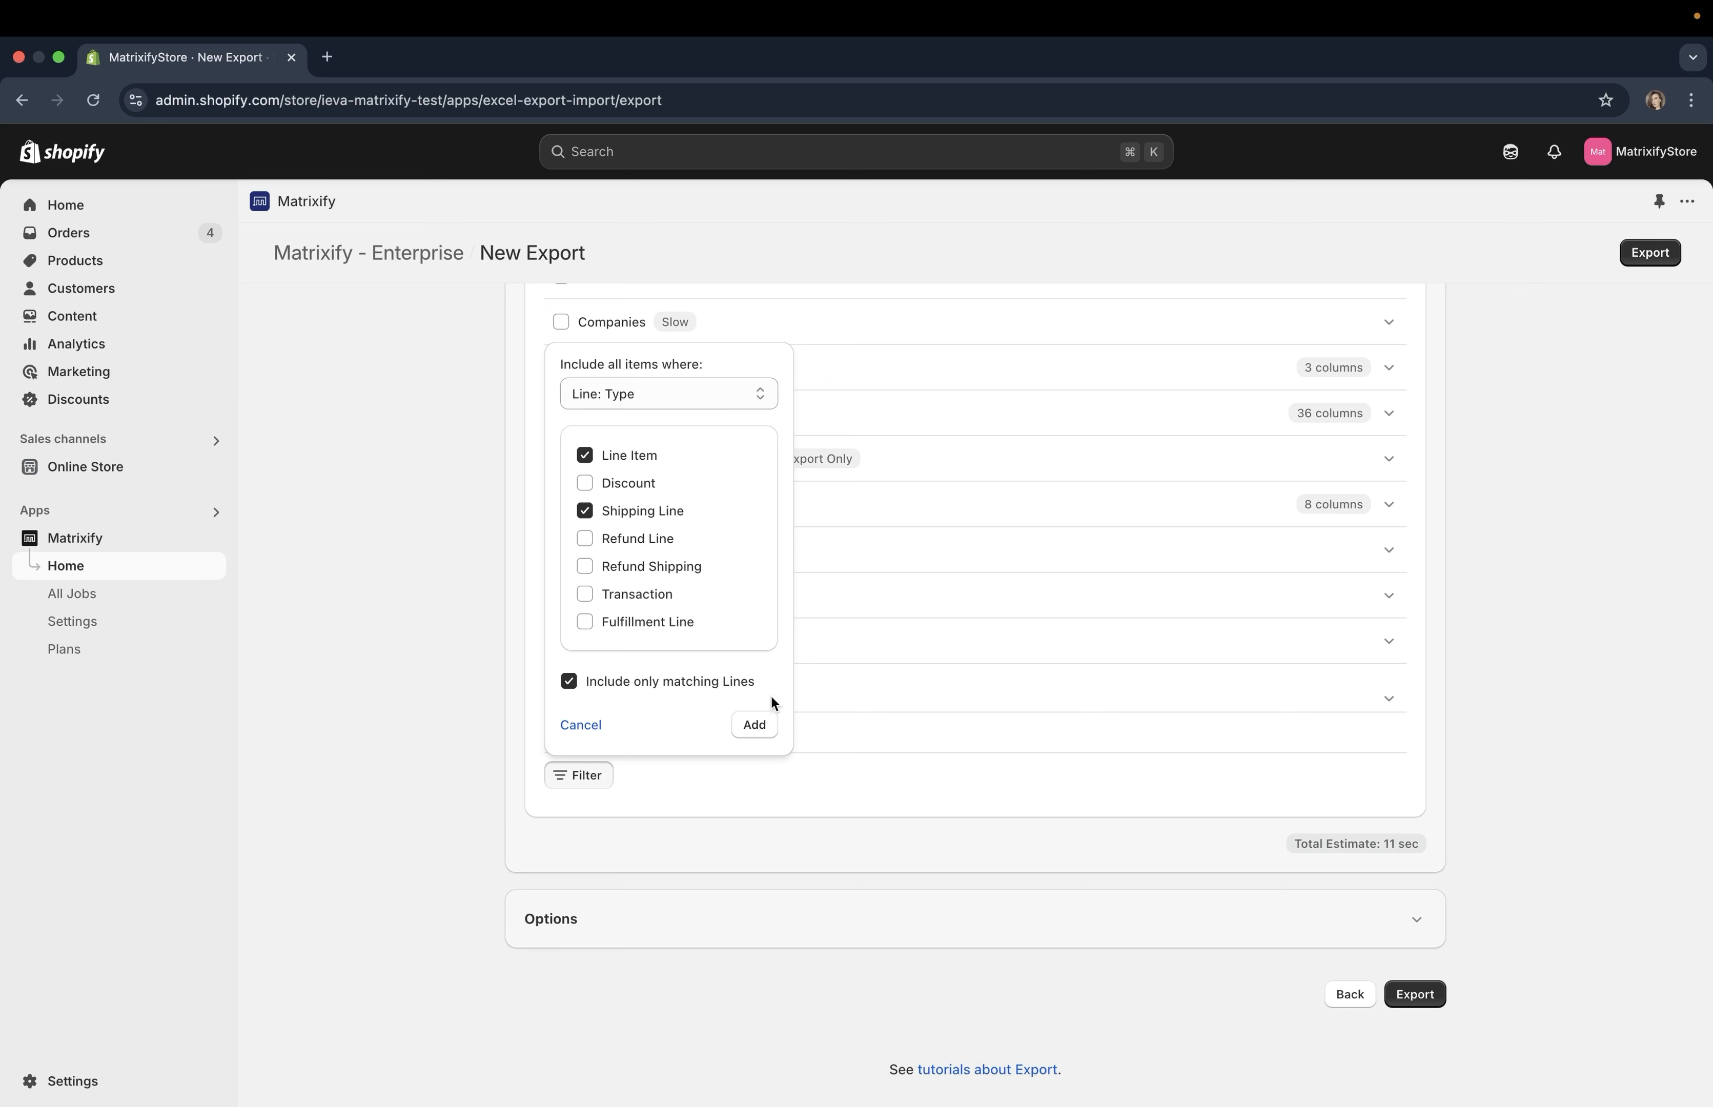
left_click(755, 725)
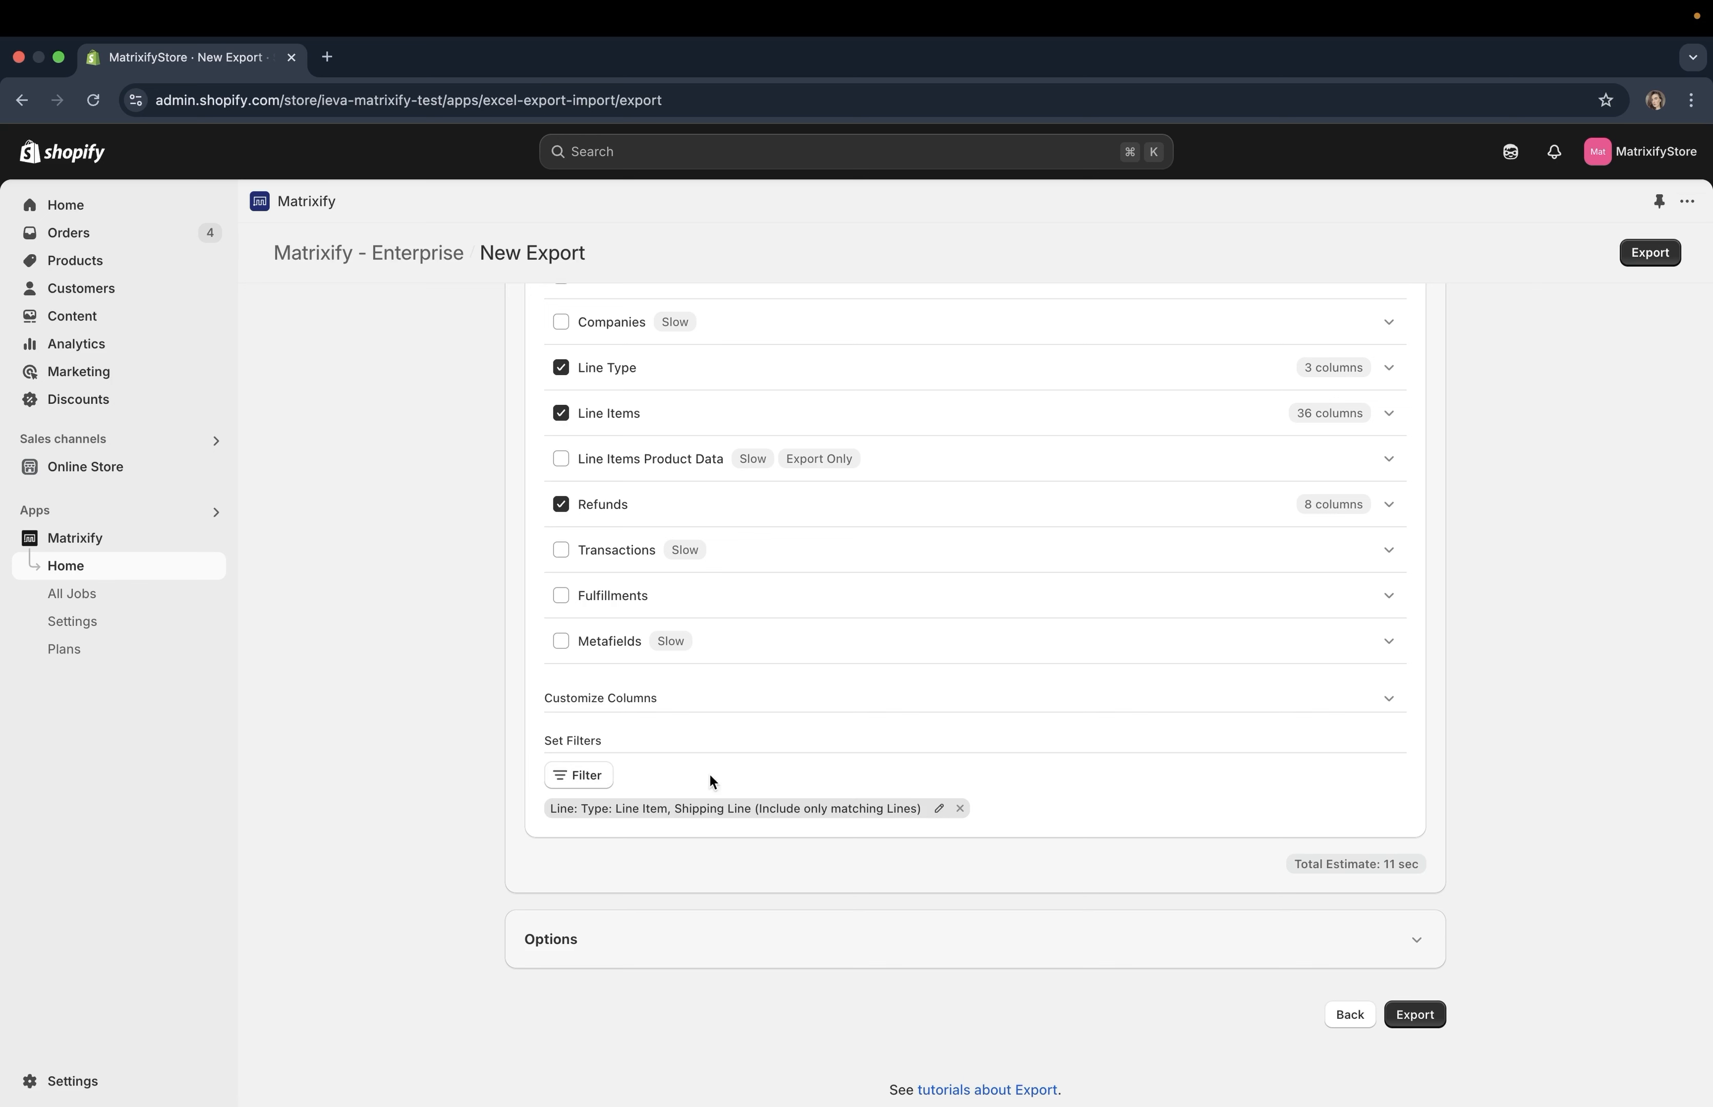
Add a second Orders filter where Tags equals to any of "Refund".
left_click(579, 776)
left_click(621, 849)
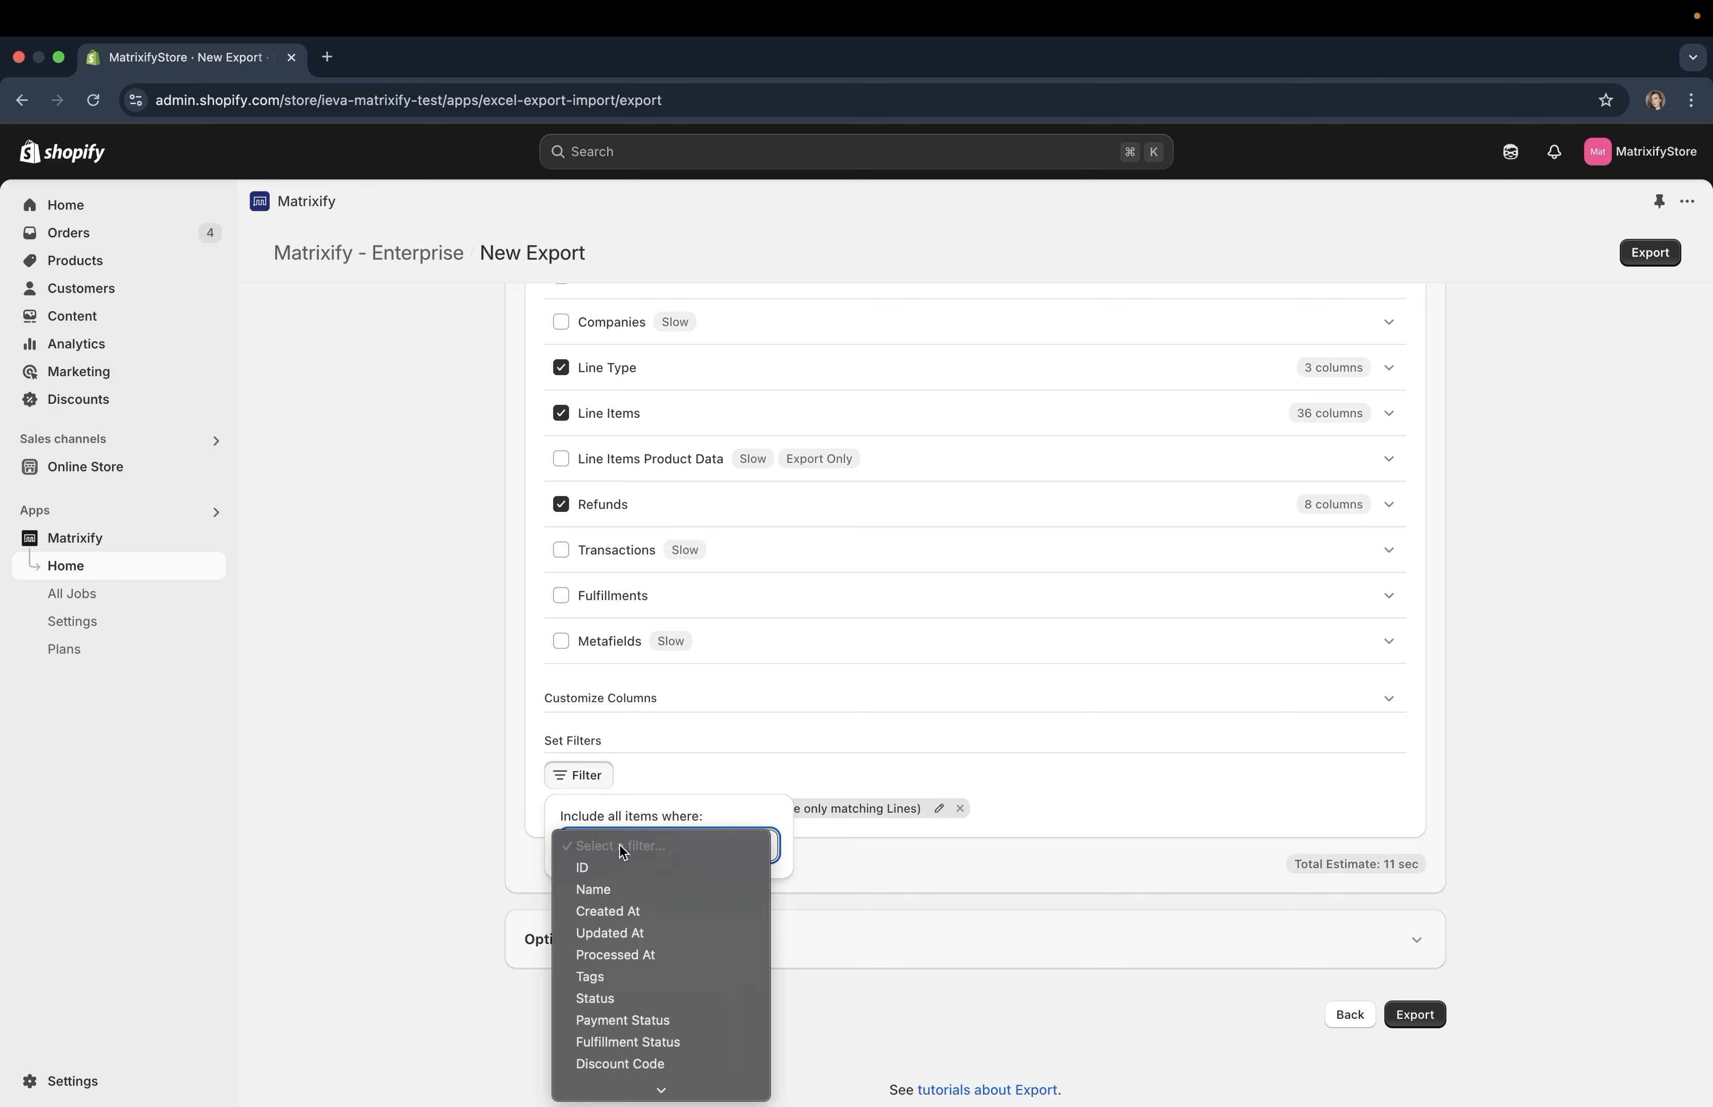
left_click(659, 890)
left_click(676, 891)
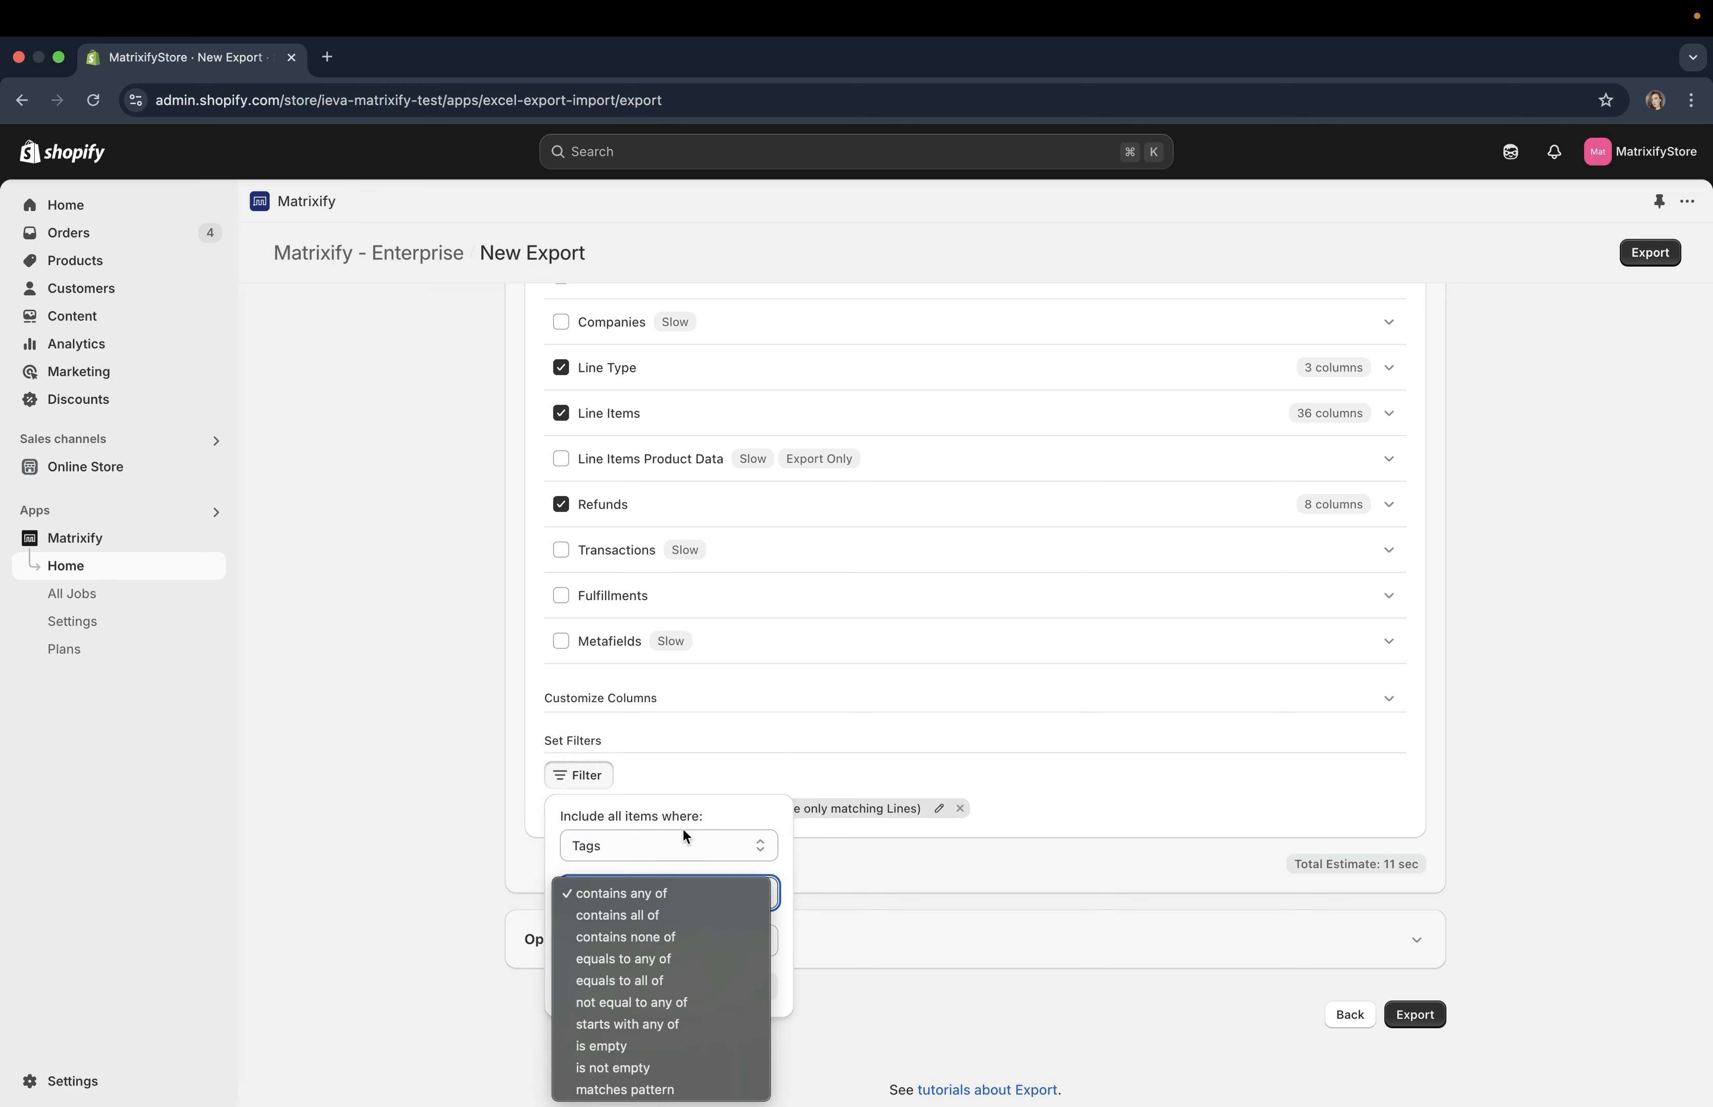
left_click(657, 960)
left_click(642, 936)
type("Refund")
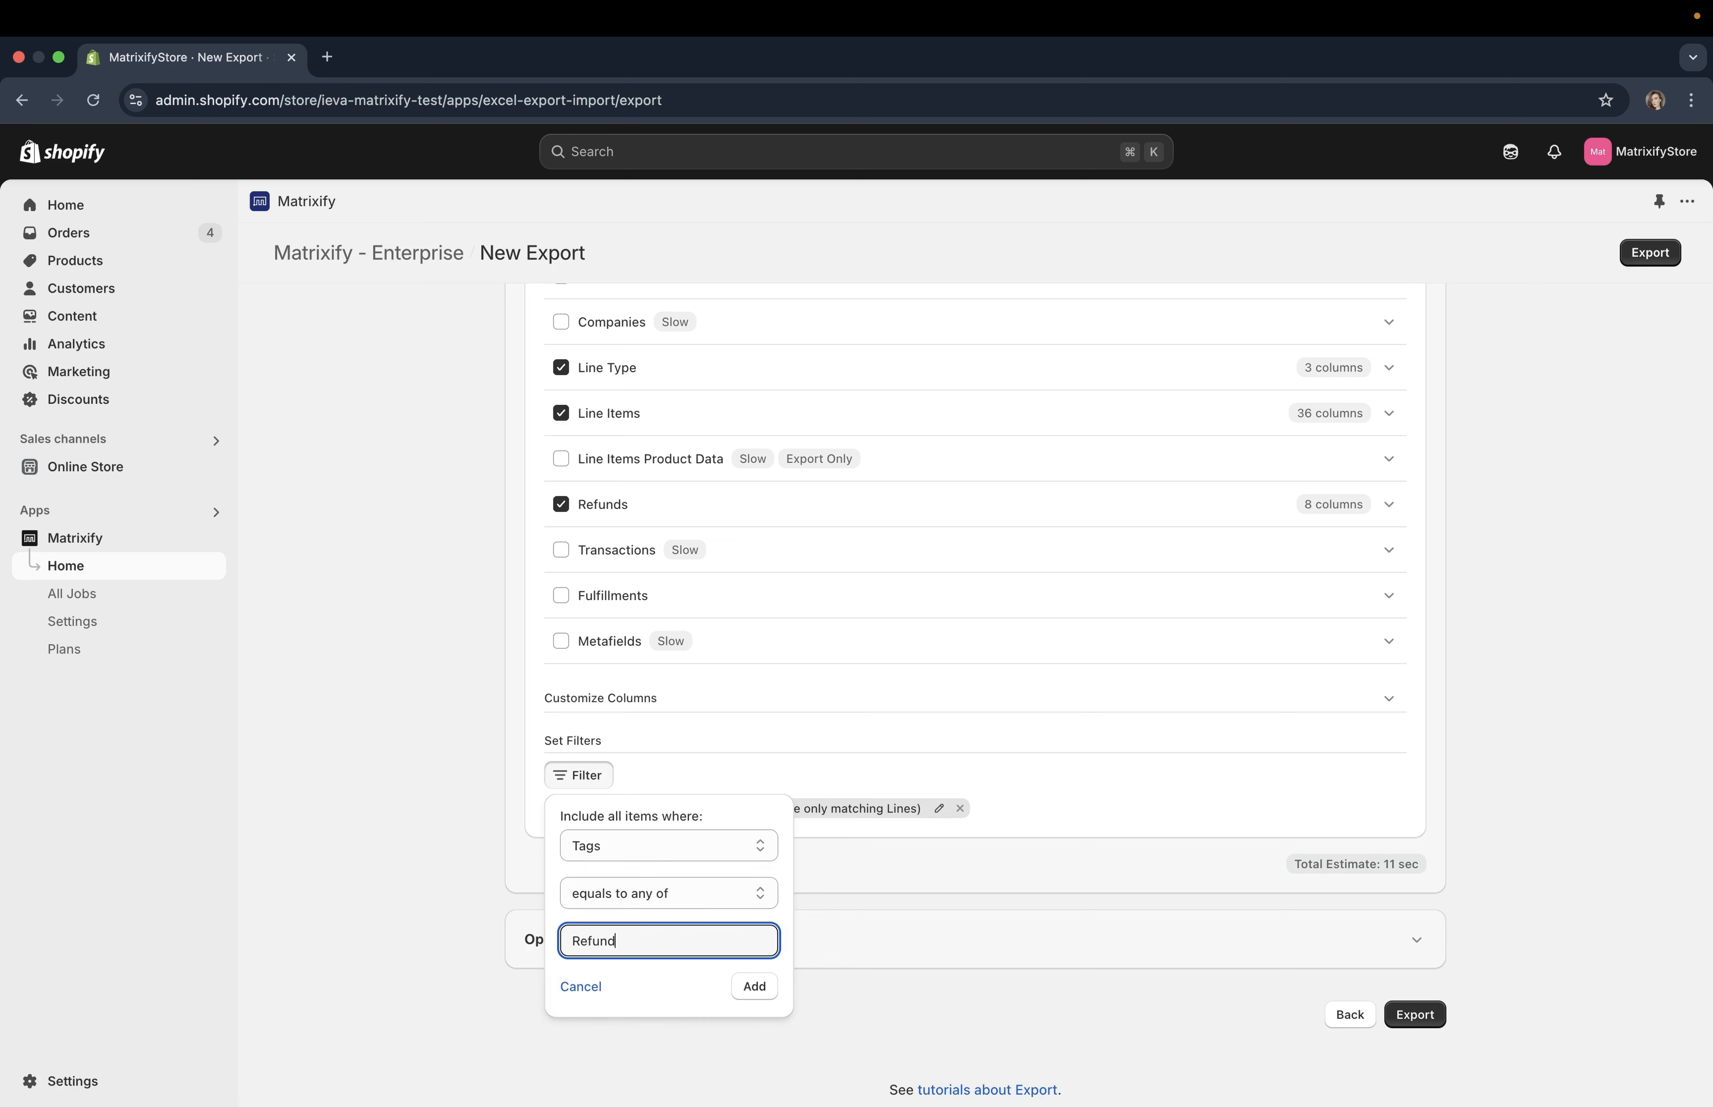
left_click(768, 988)
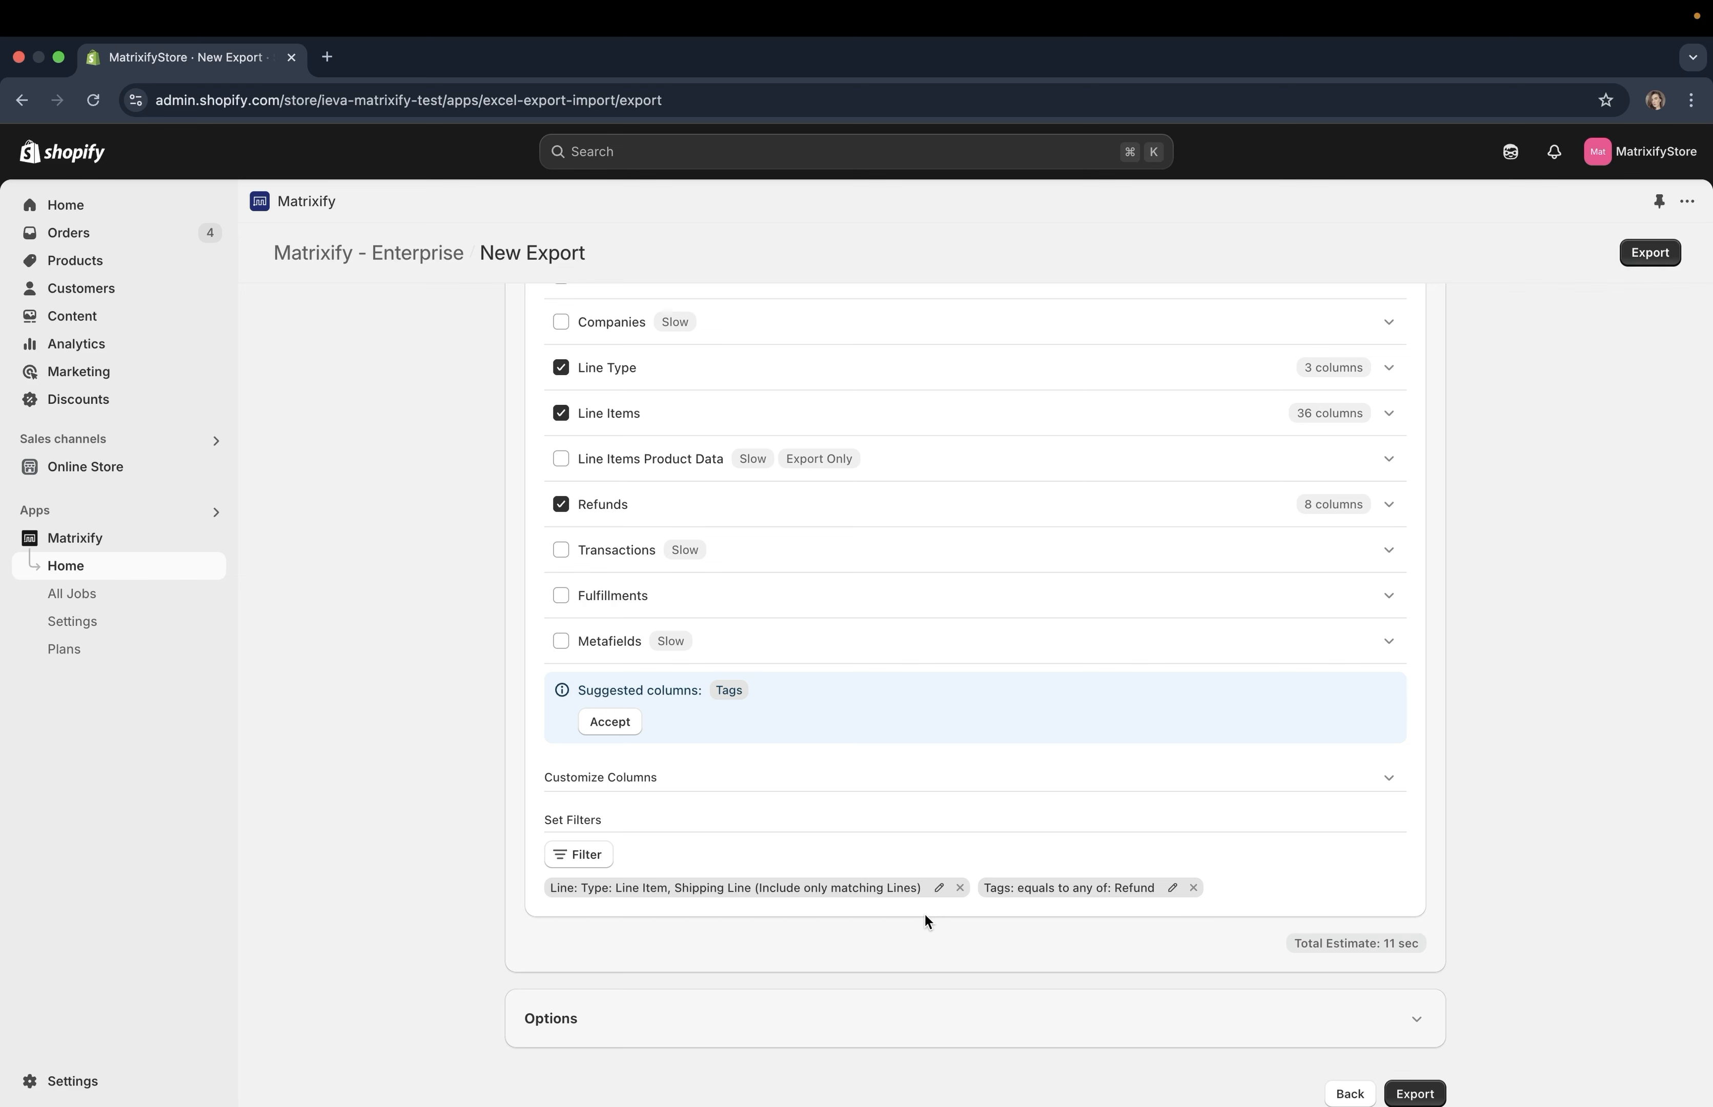
Review the export's scheduling, results file, sorting and formatting options.
scroll(1554, 800, "down", 1)
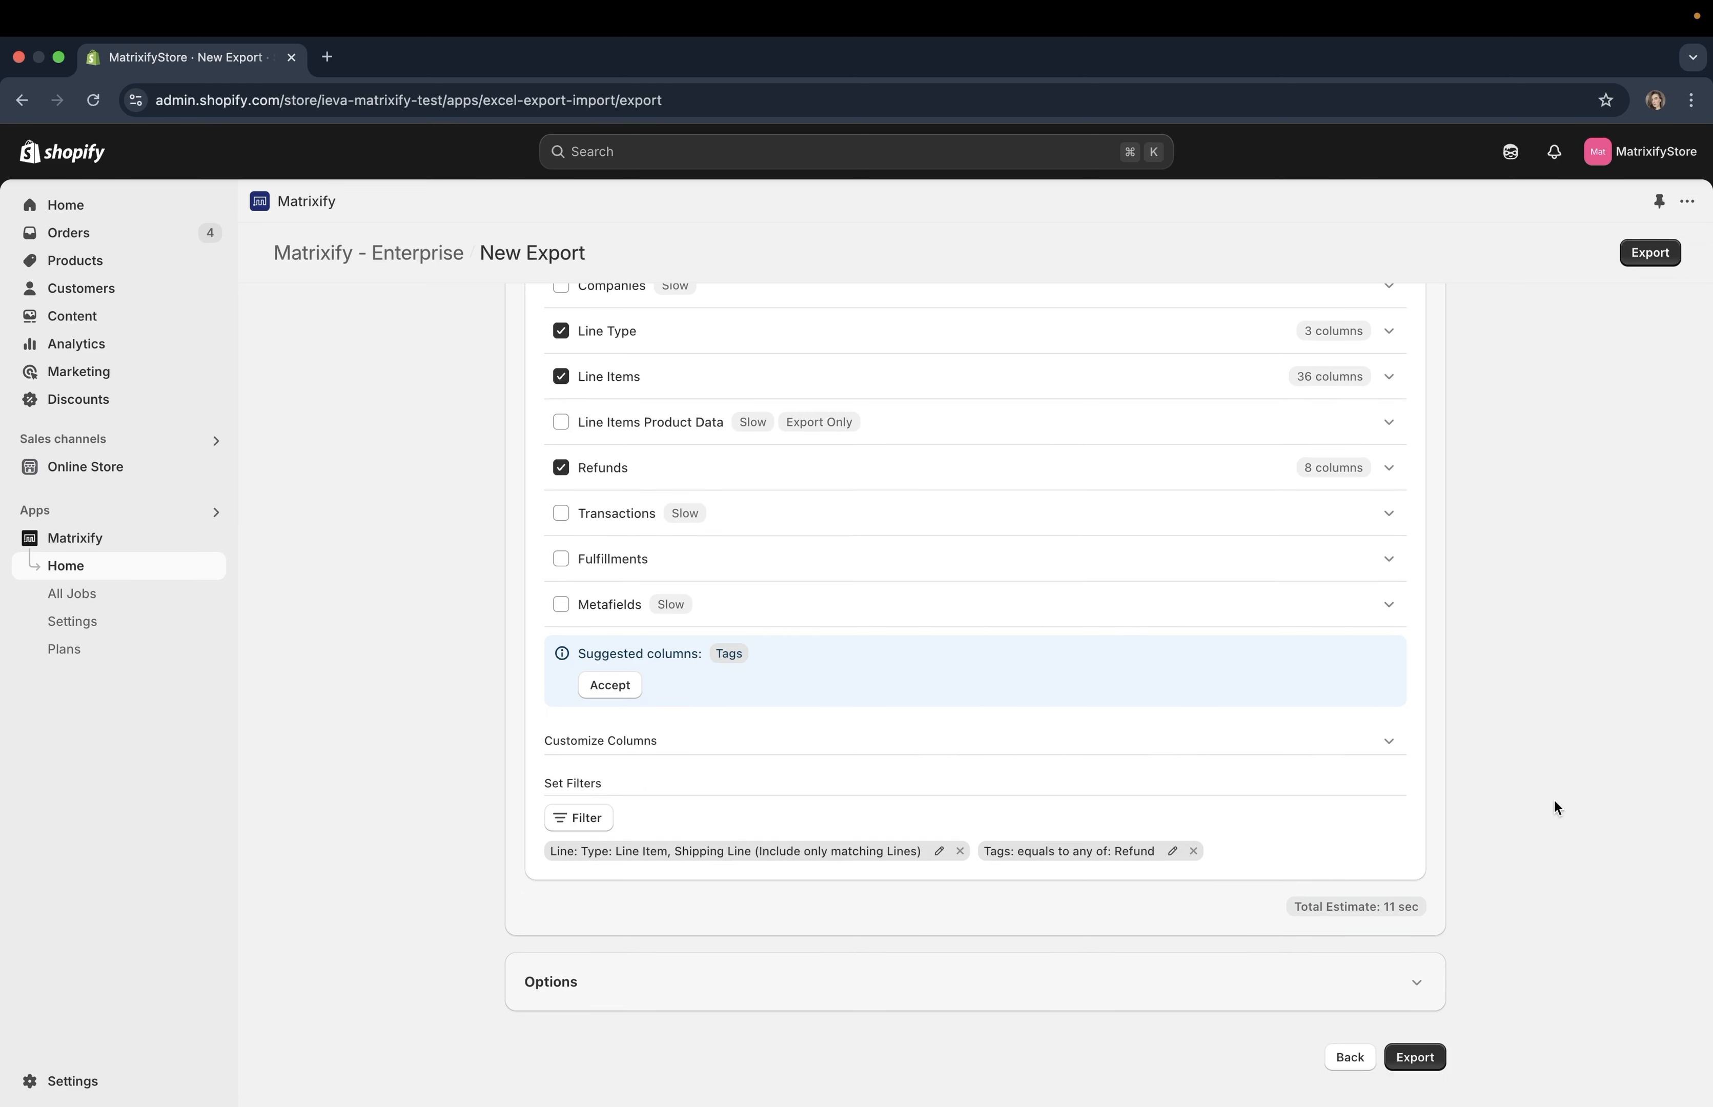
left_click(1008, 982)
scroll(940, 936, "down", 15)
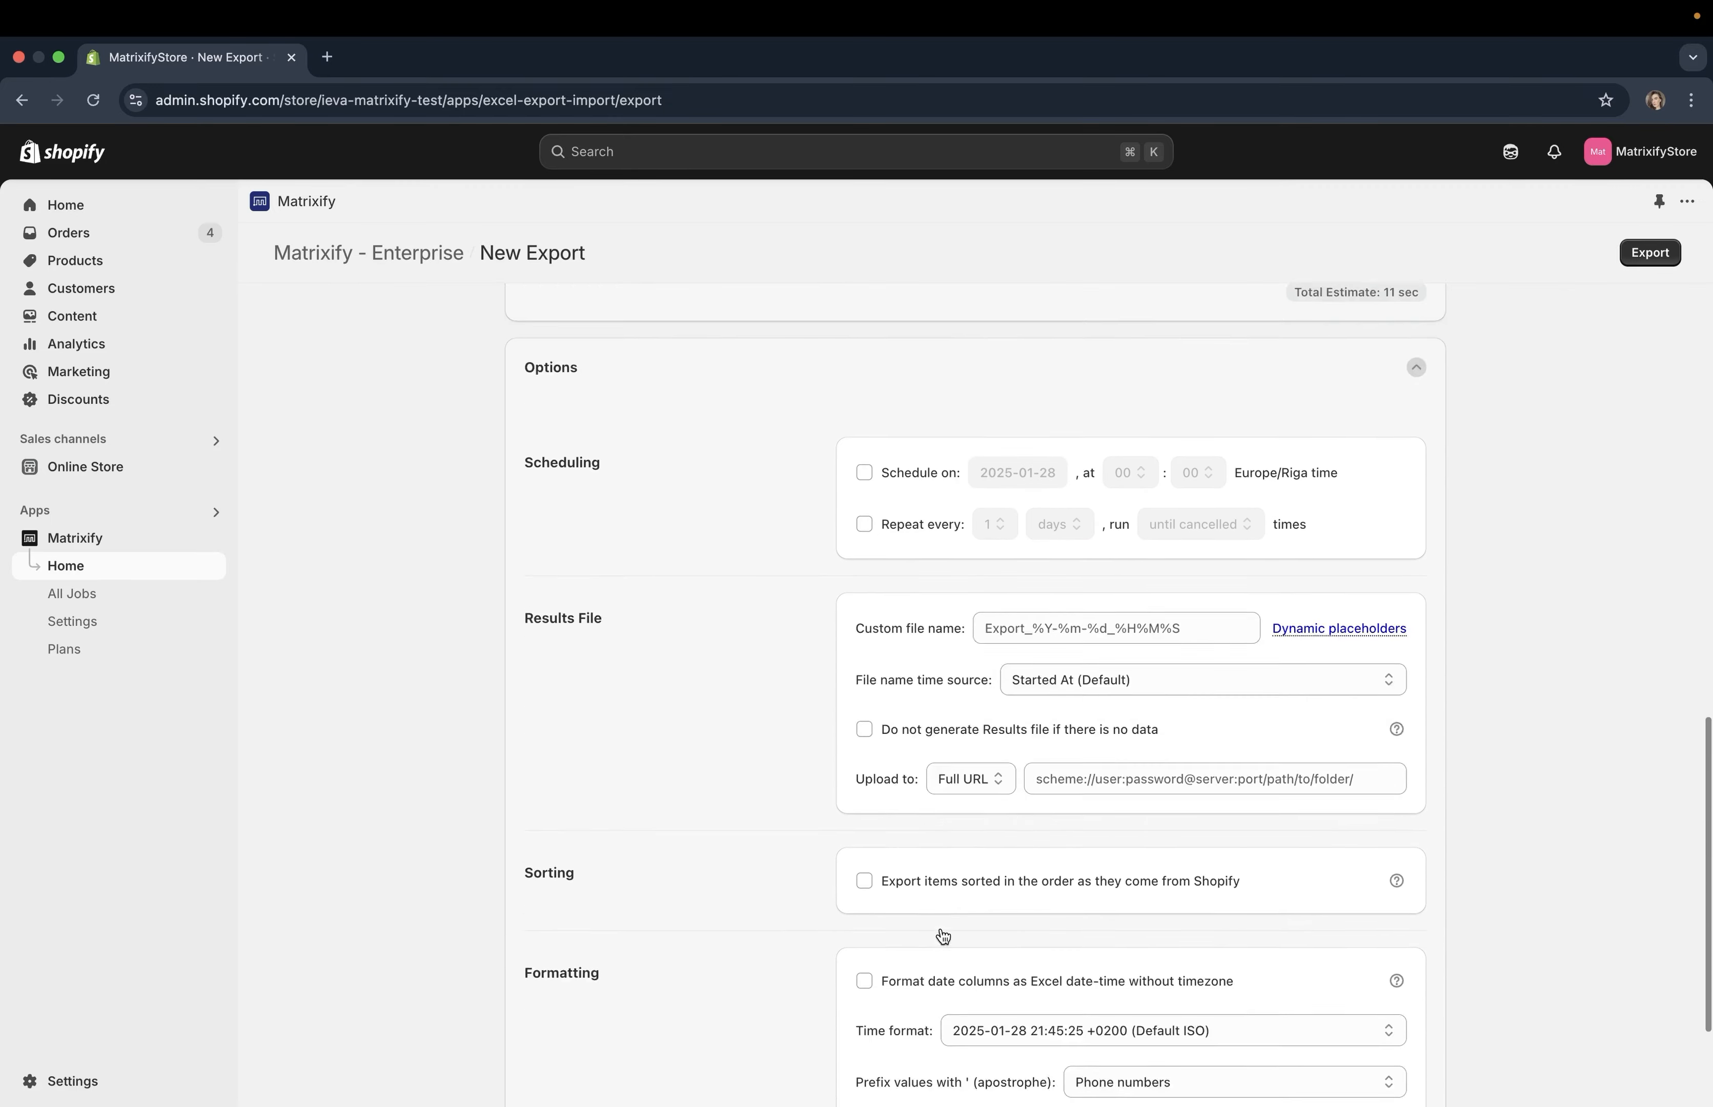
scroll(613, 1052, "down", 4)
scroll(613, 1052, "up", 15)
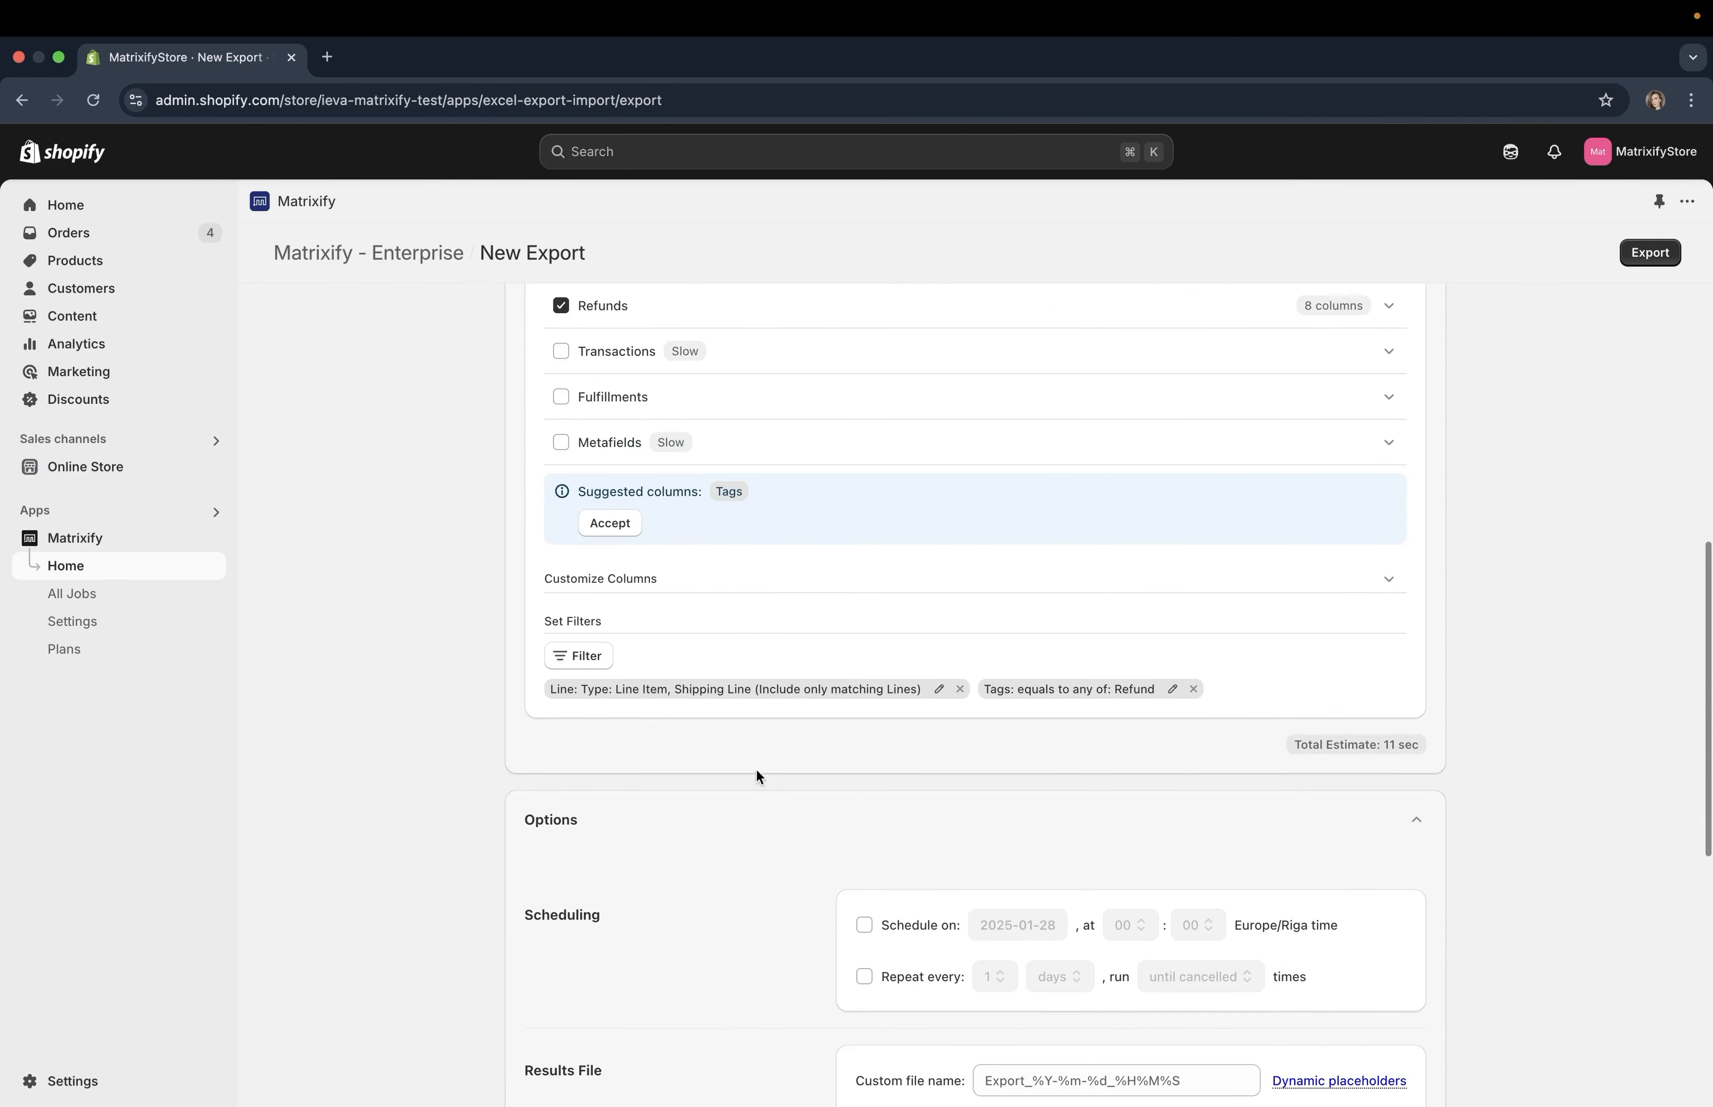
left_click(801, 837)
scroll(1576, 822, "up", 8)
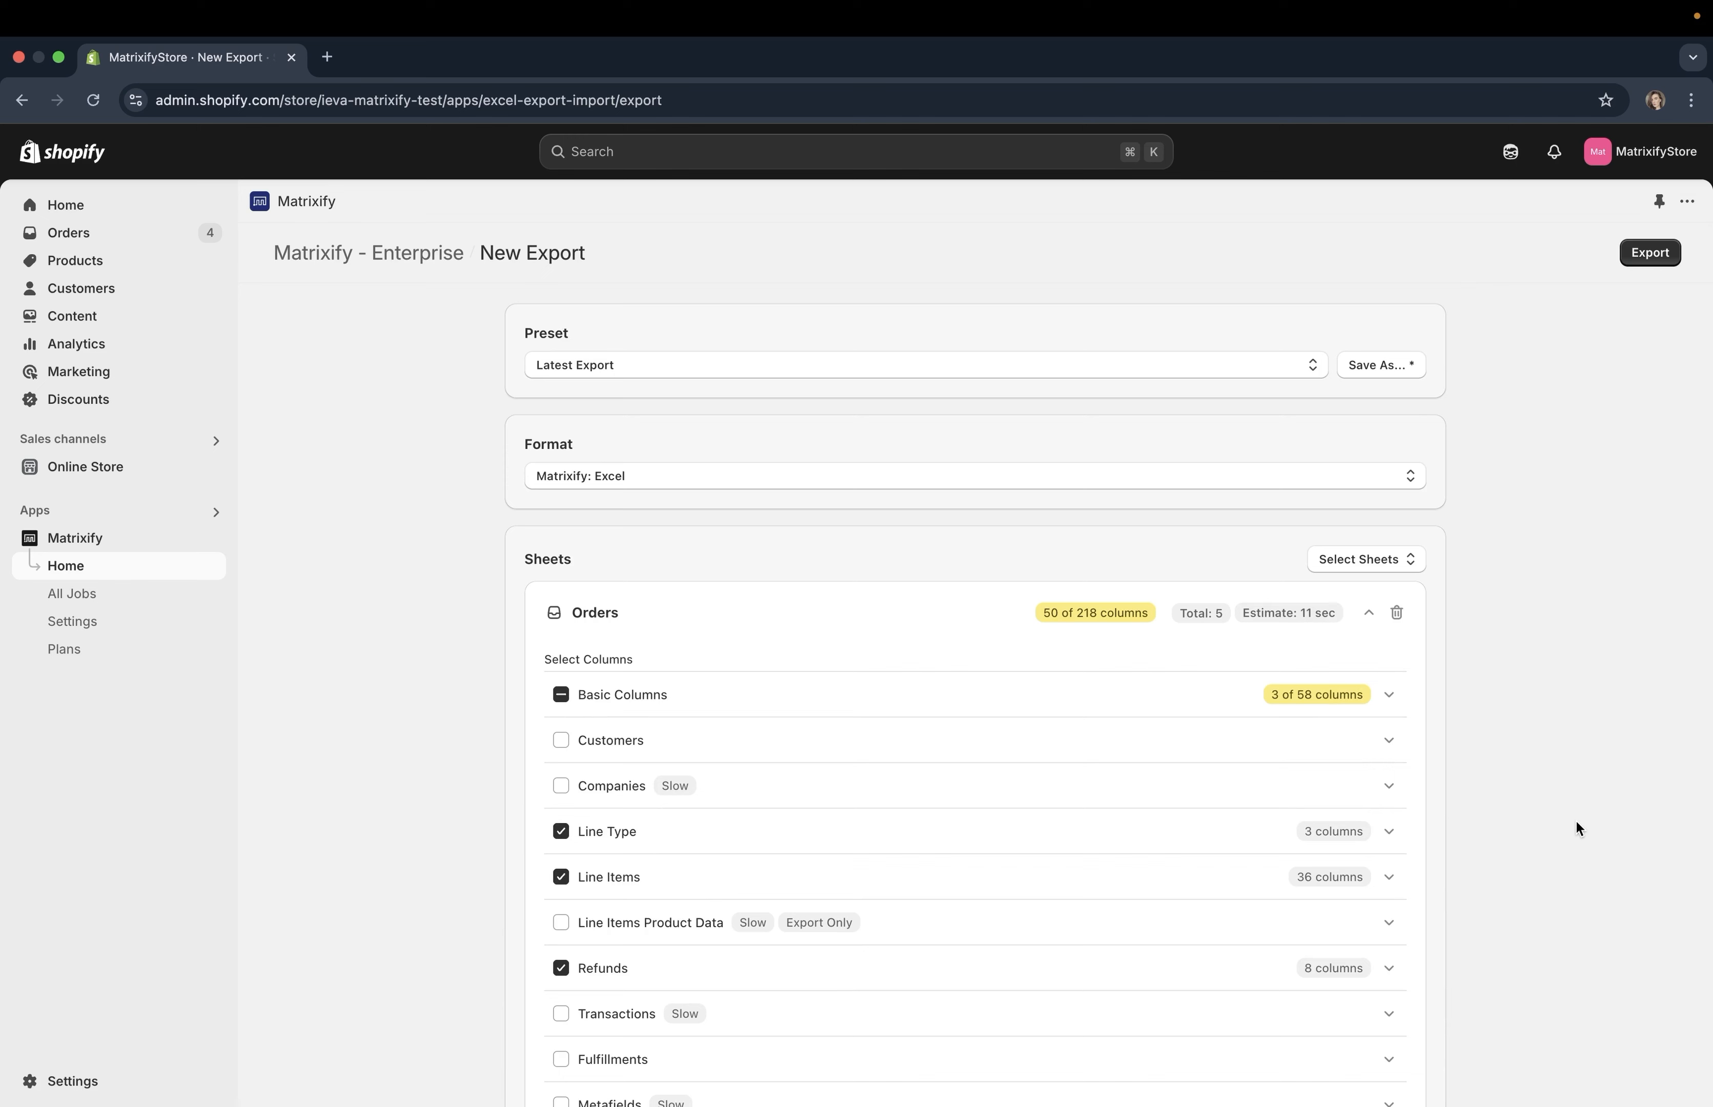
Run the Orders export, download the exported file and open it in Excel.
left_click(1649, 252)
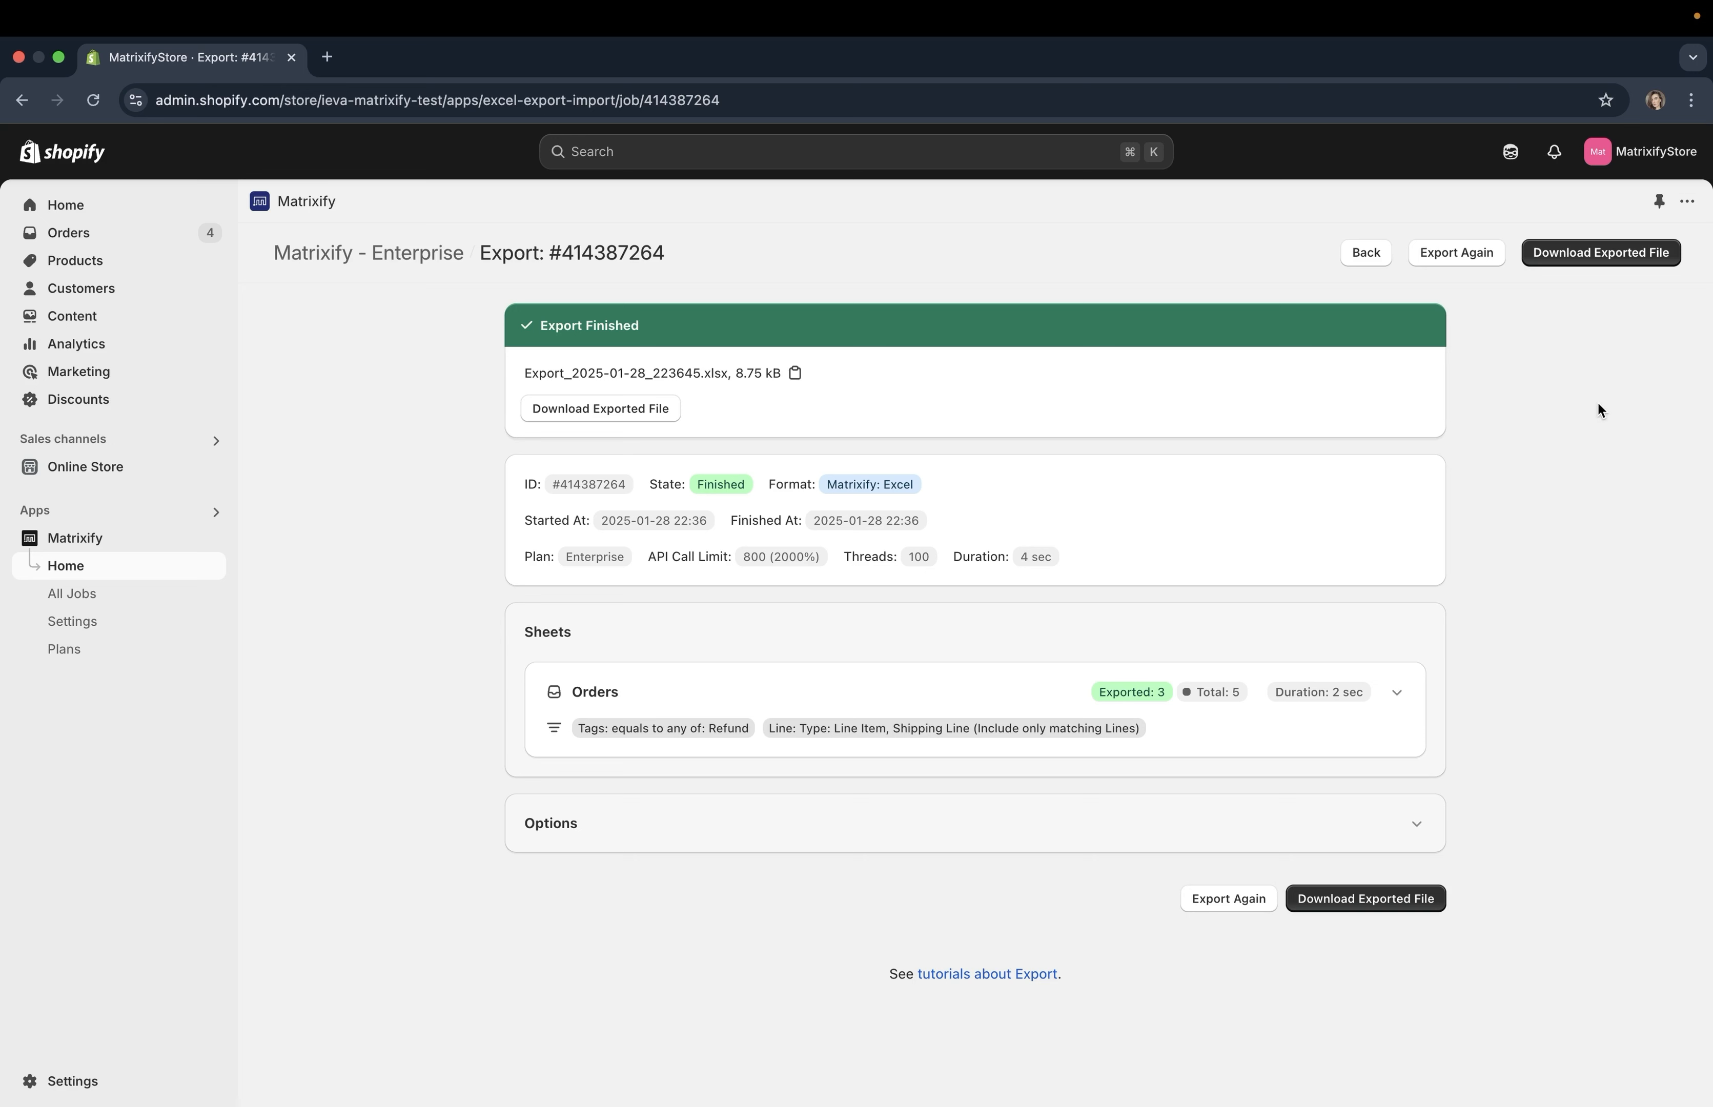
left_click(1587, 254)
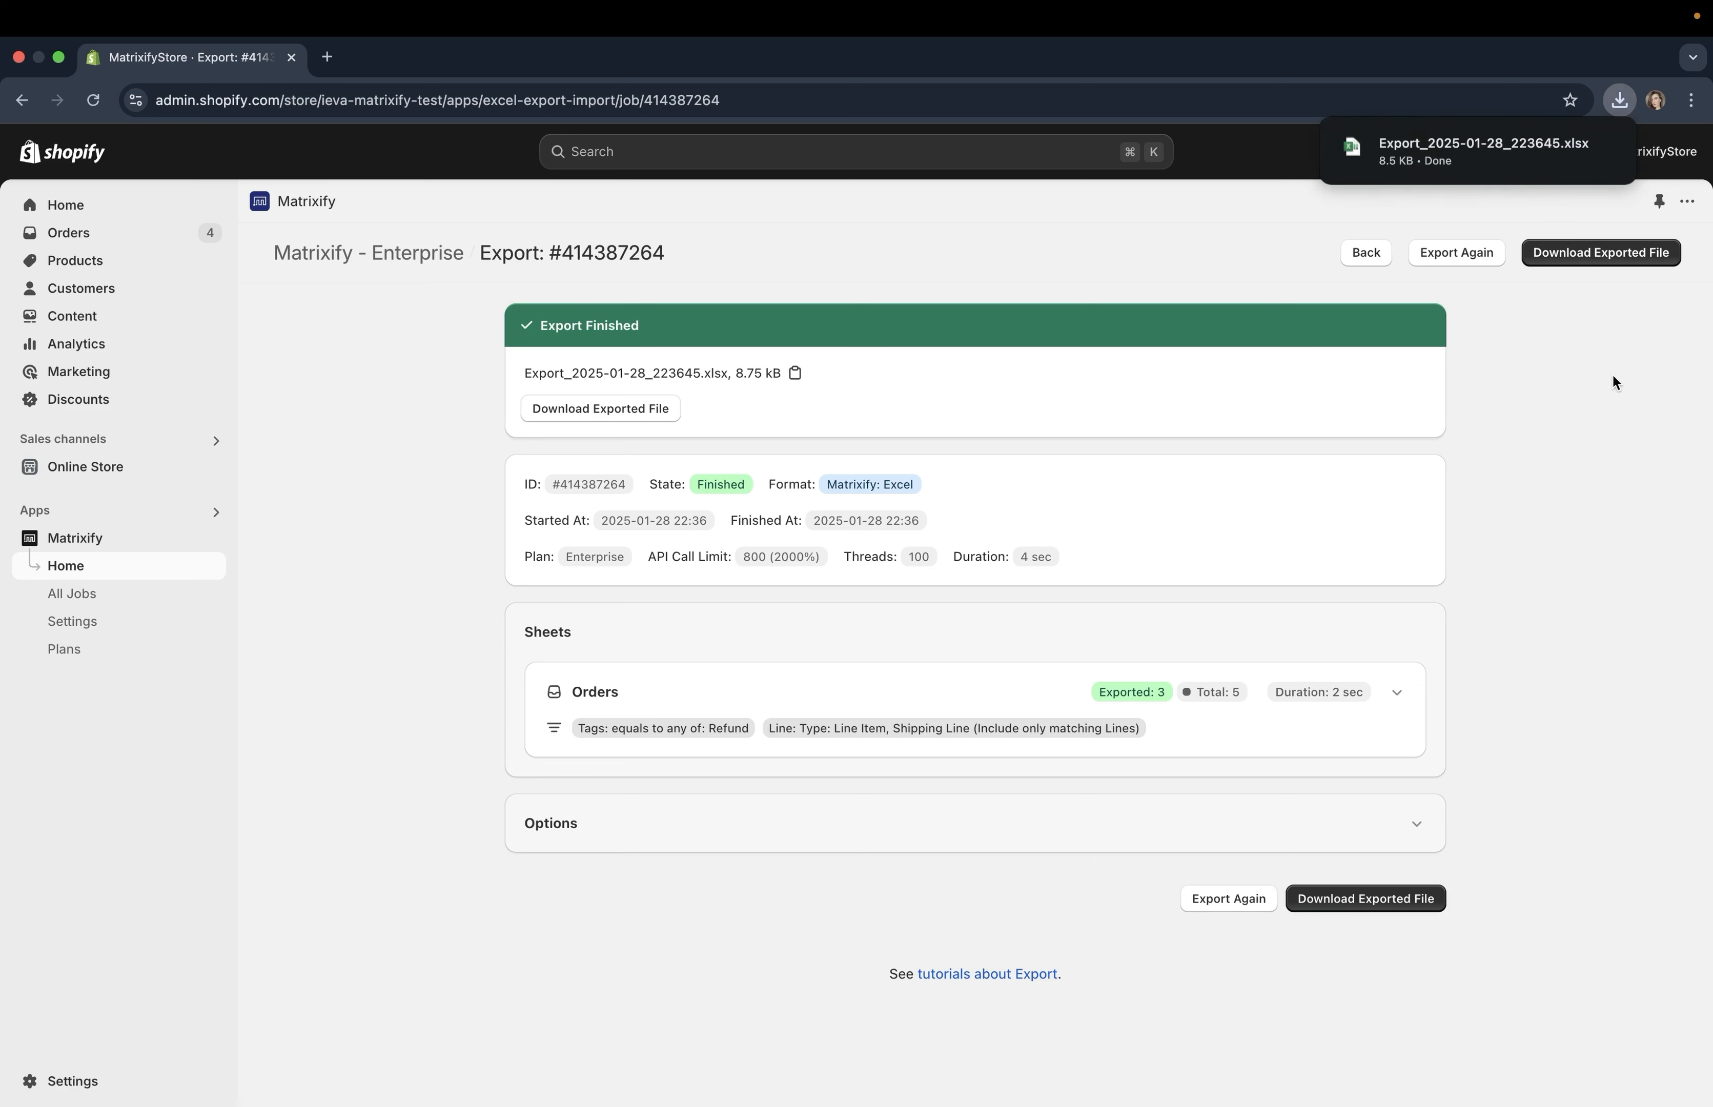
mouse_move(1484, 147)
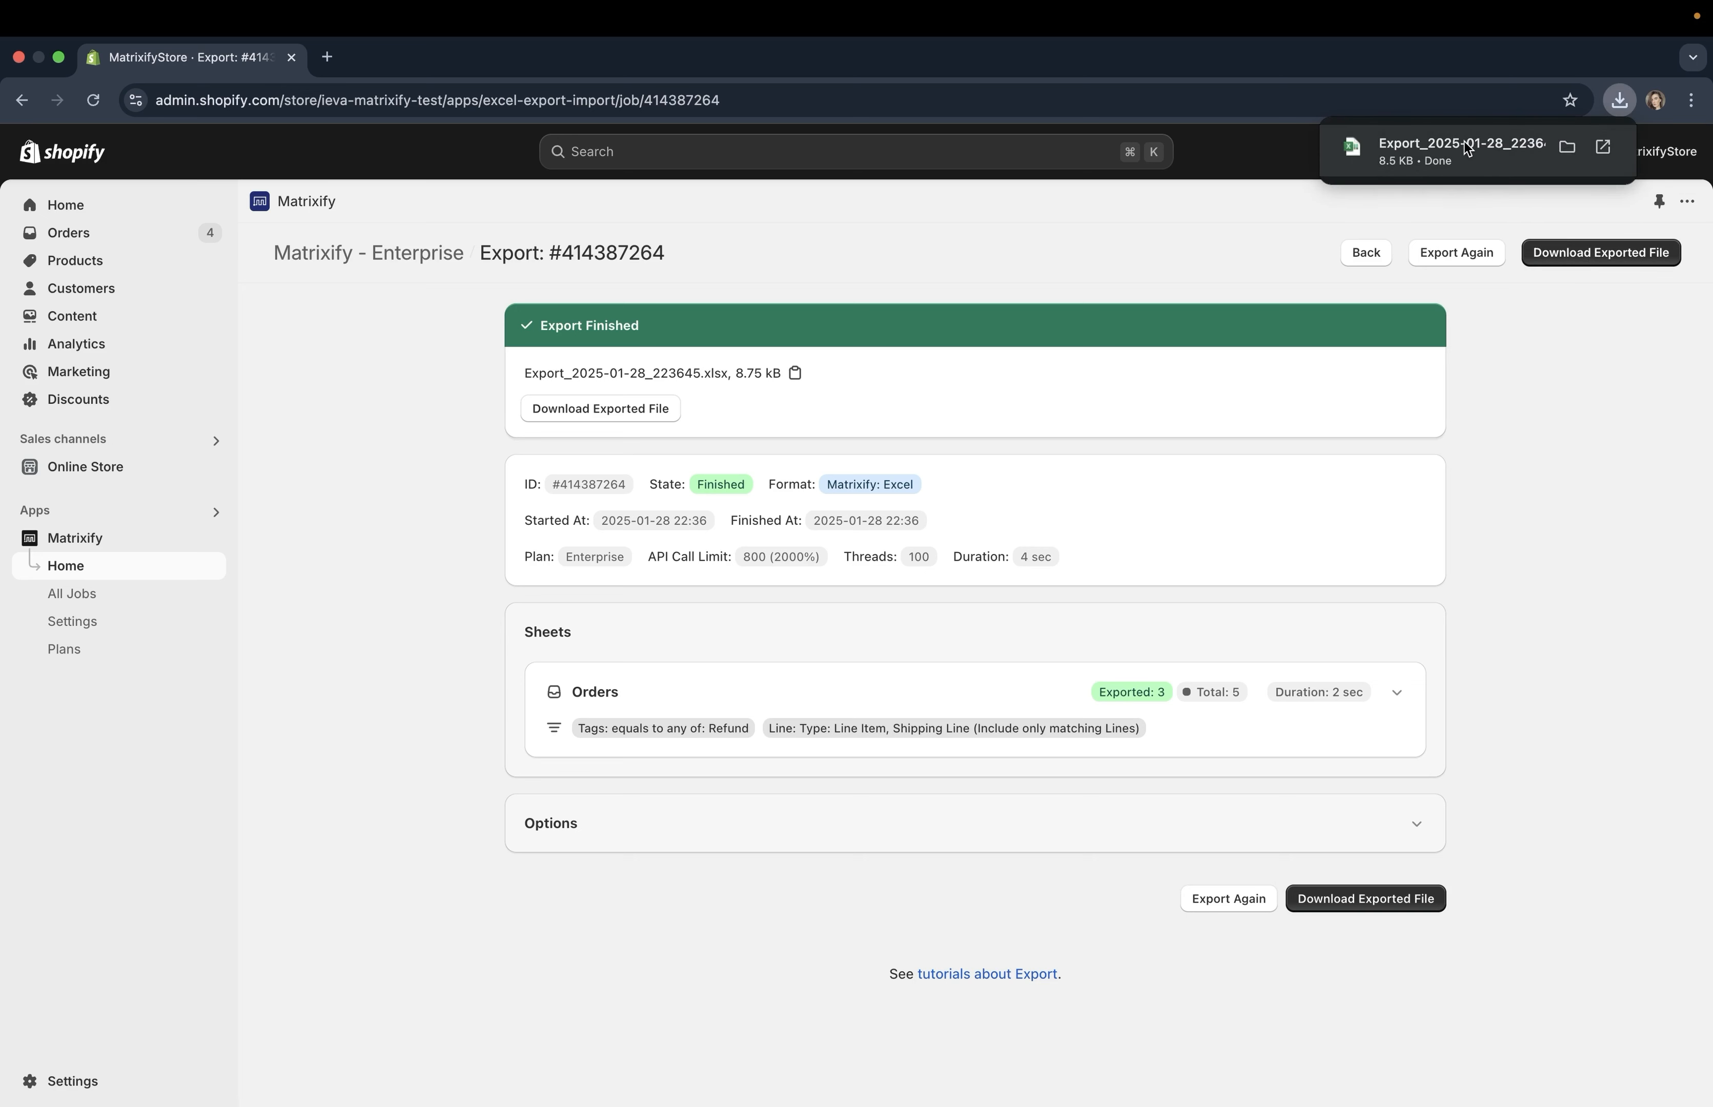
left_click(1493, 155)
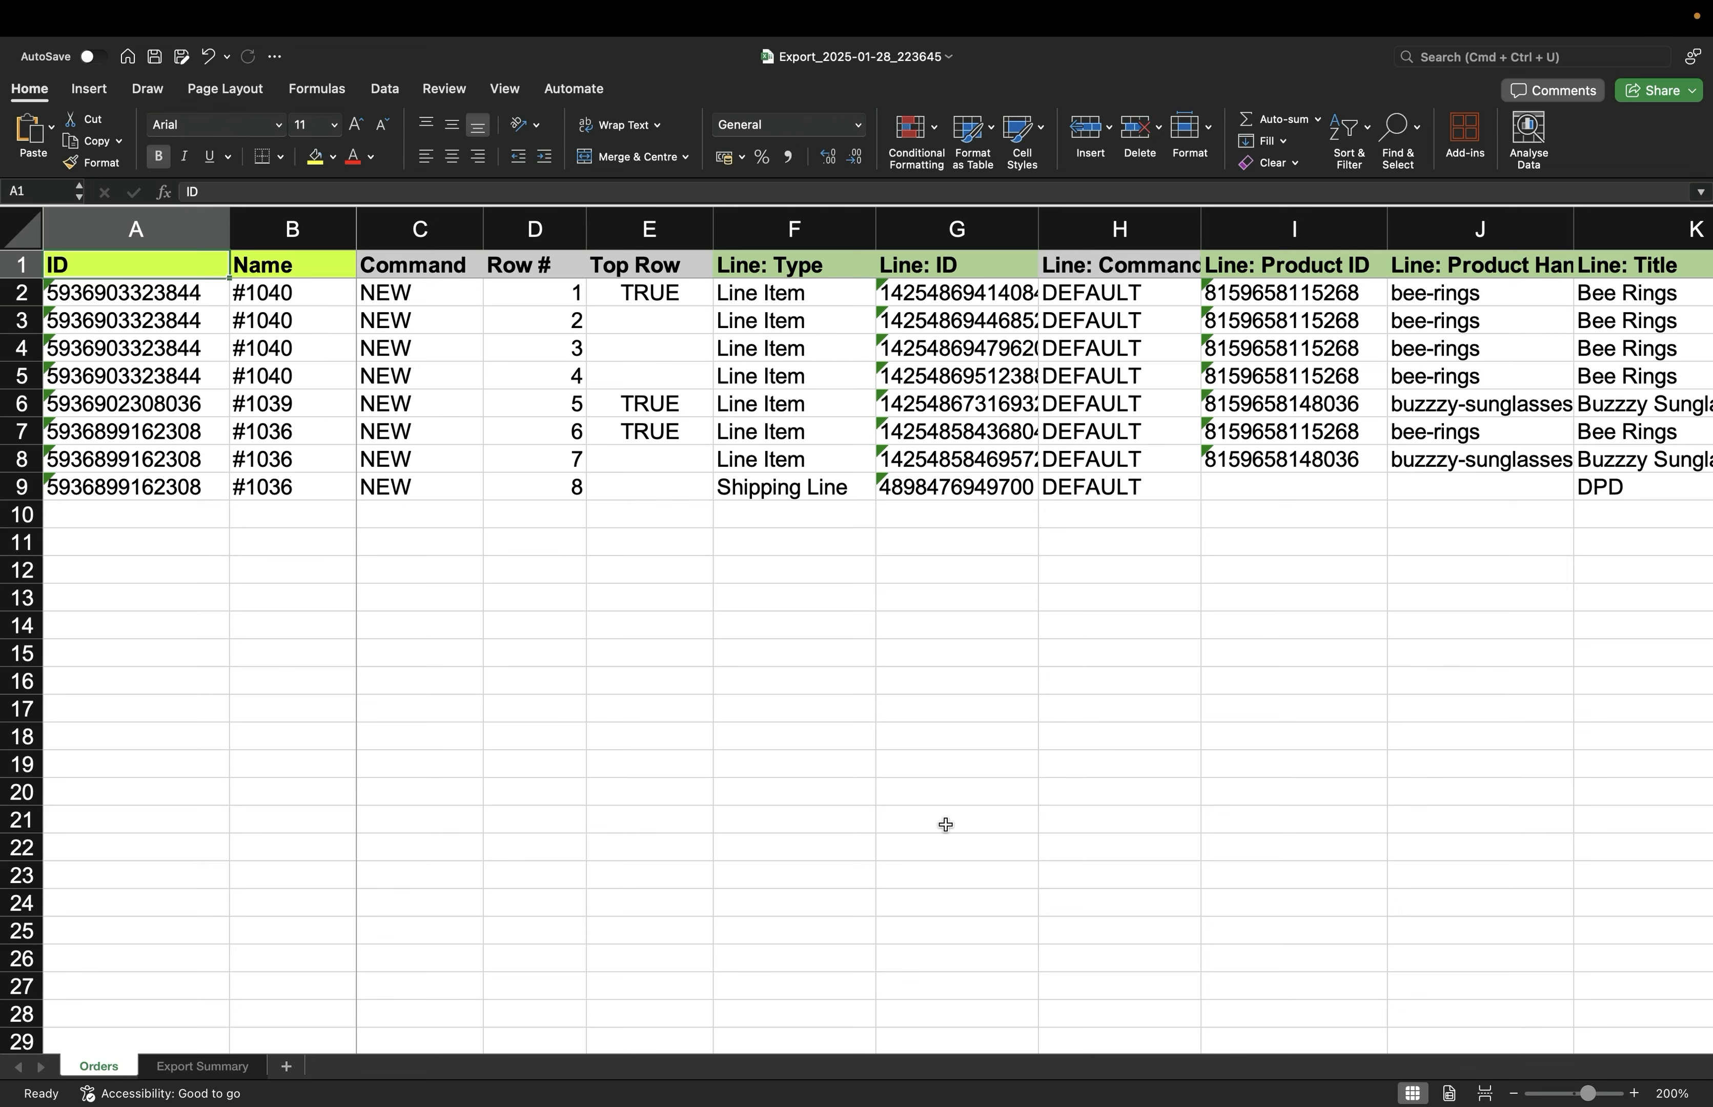
Review the exported rows order by order, checking rows 2 to 5, row 6 and rows 7 to 9 in turn.
scroll(918, 690, "right", 1)
left_click_drag(18, 308, 20, 372)
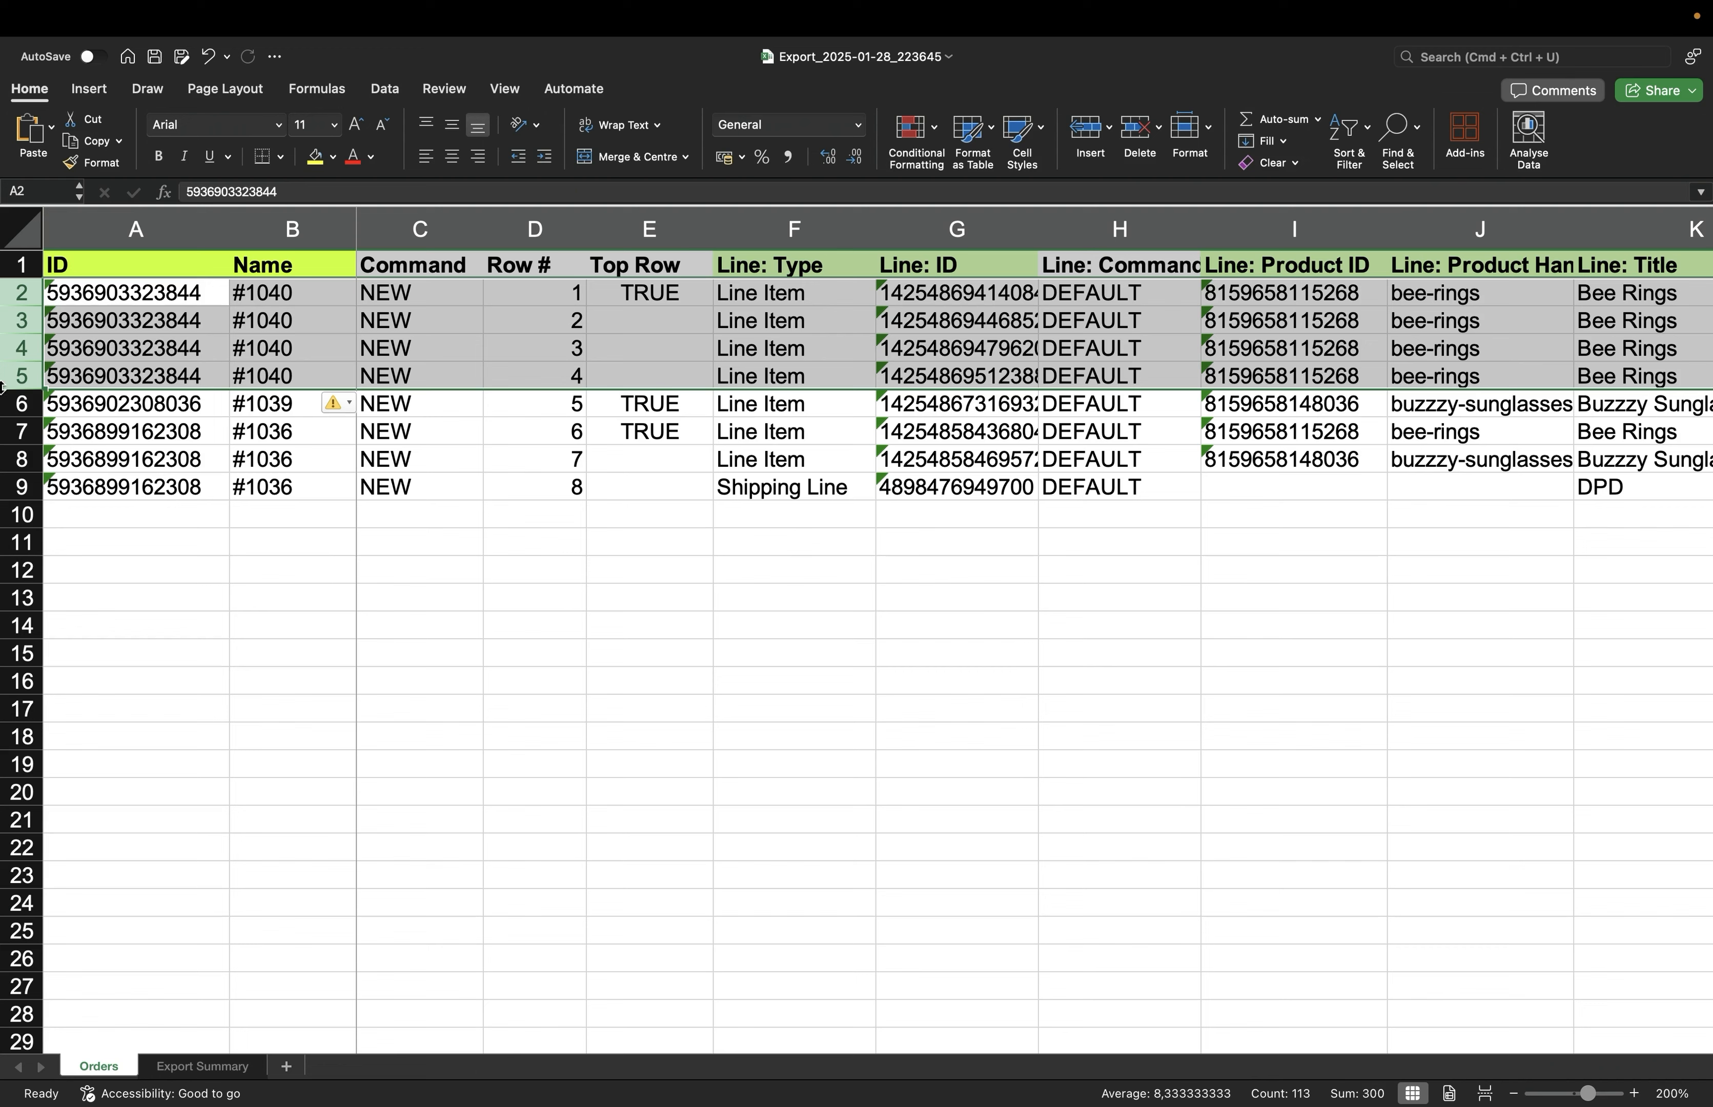
left_click(21, 403)
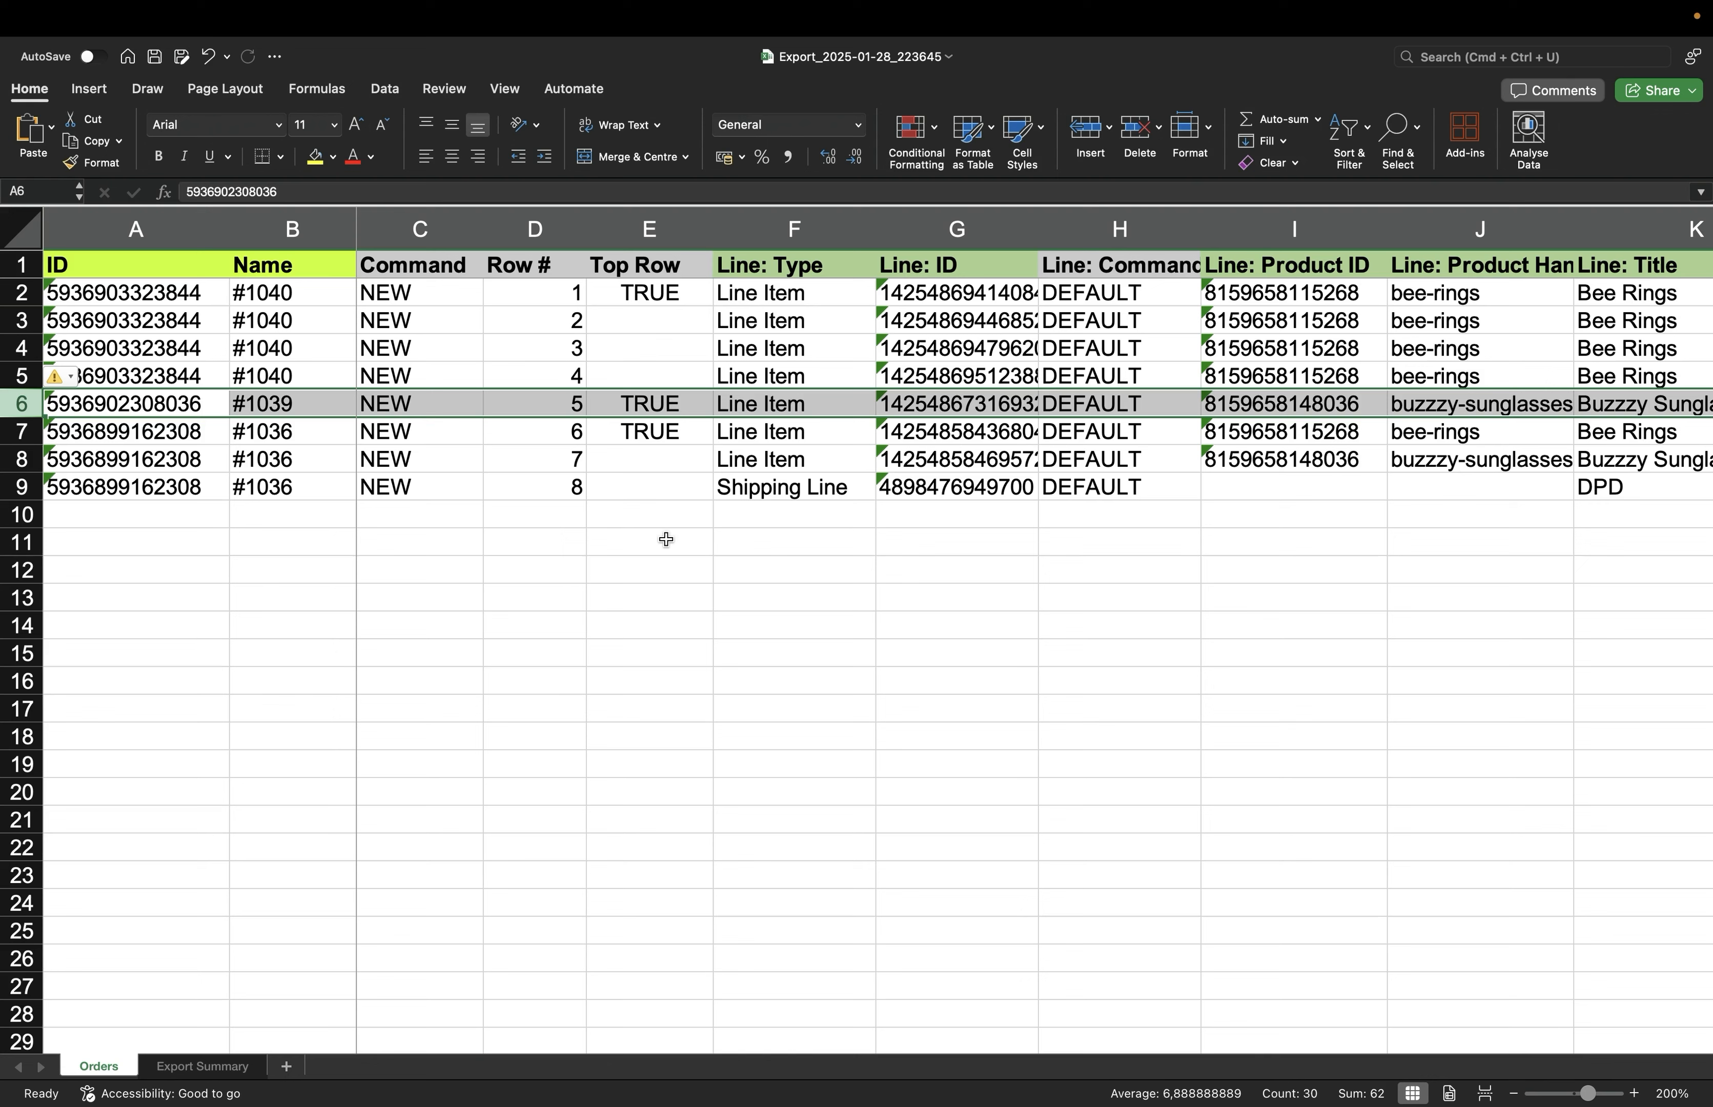
left_click_drag(22, 431, 22, 490)
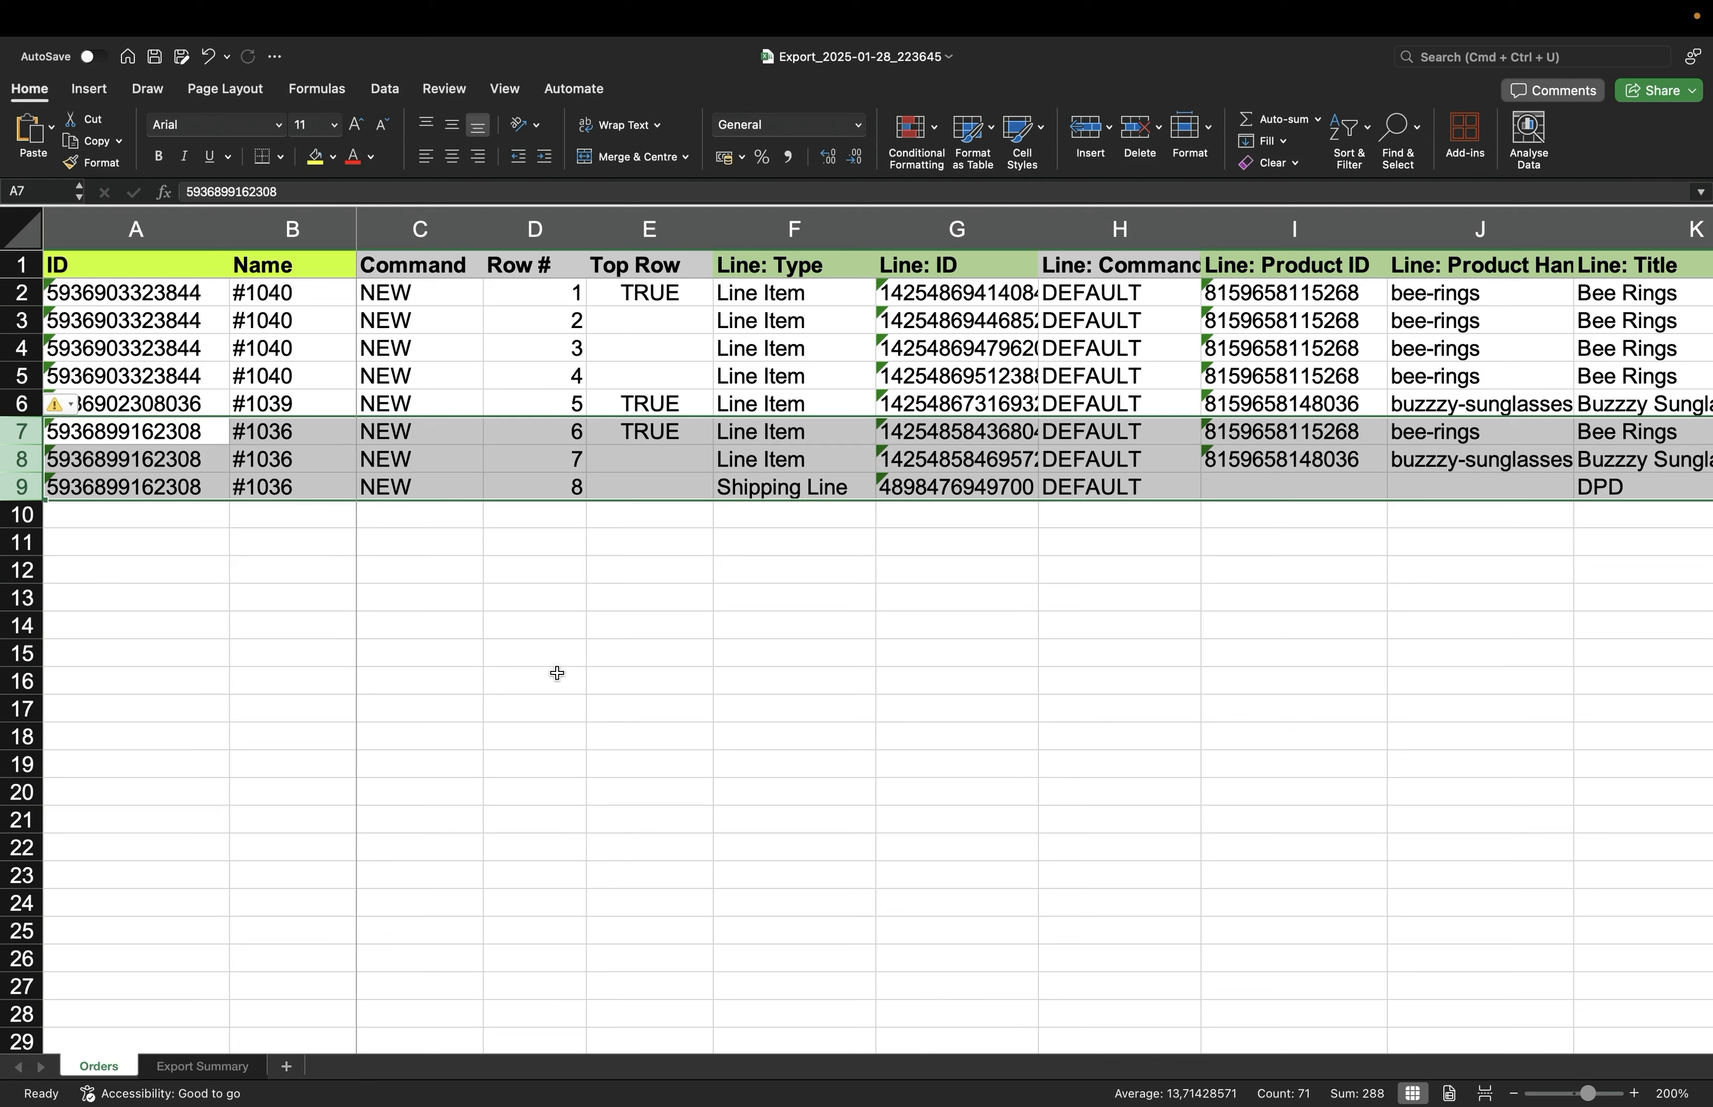
left_click(794, 763)
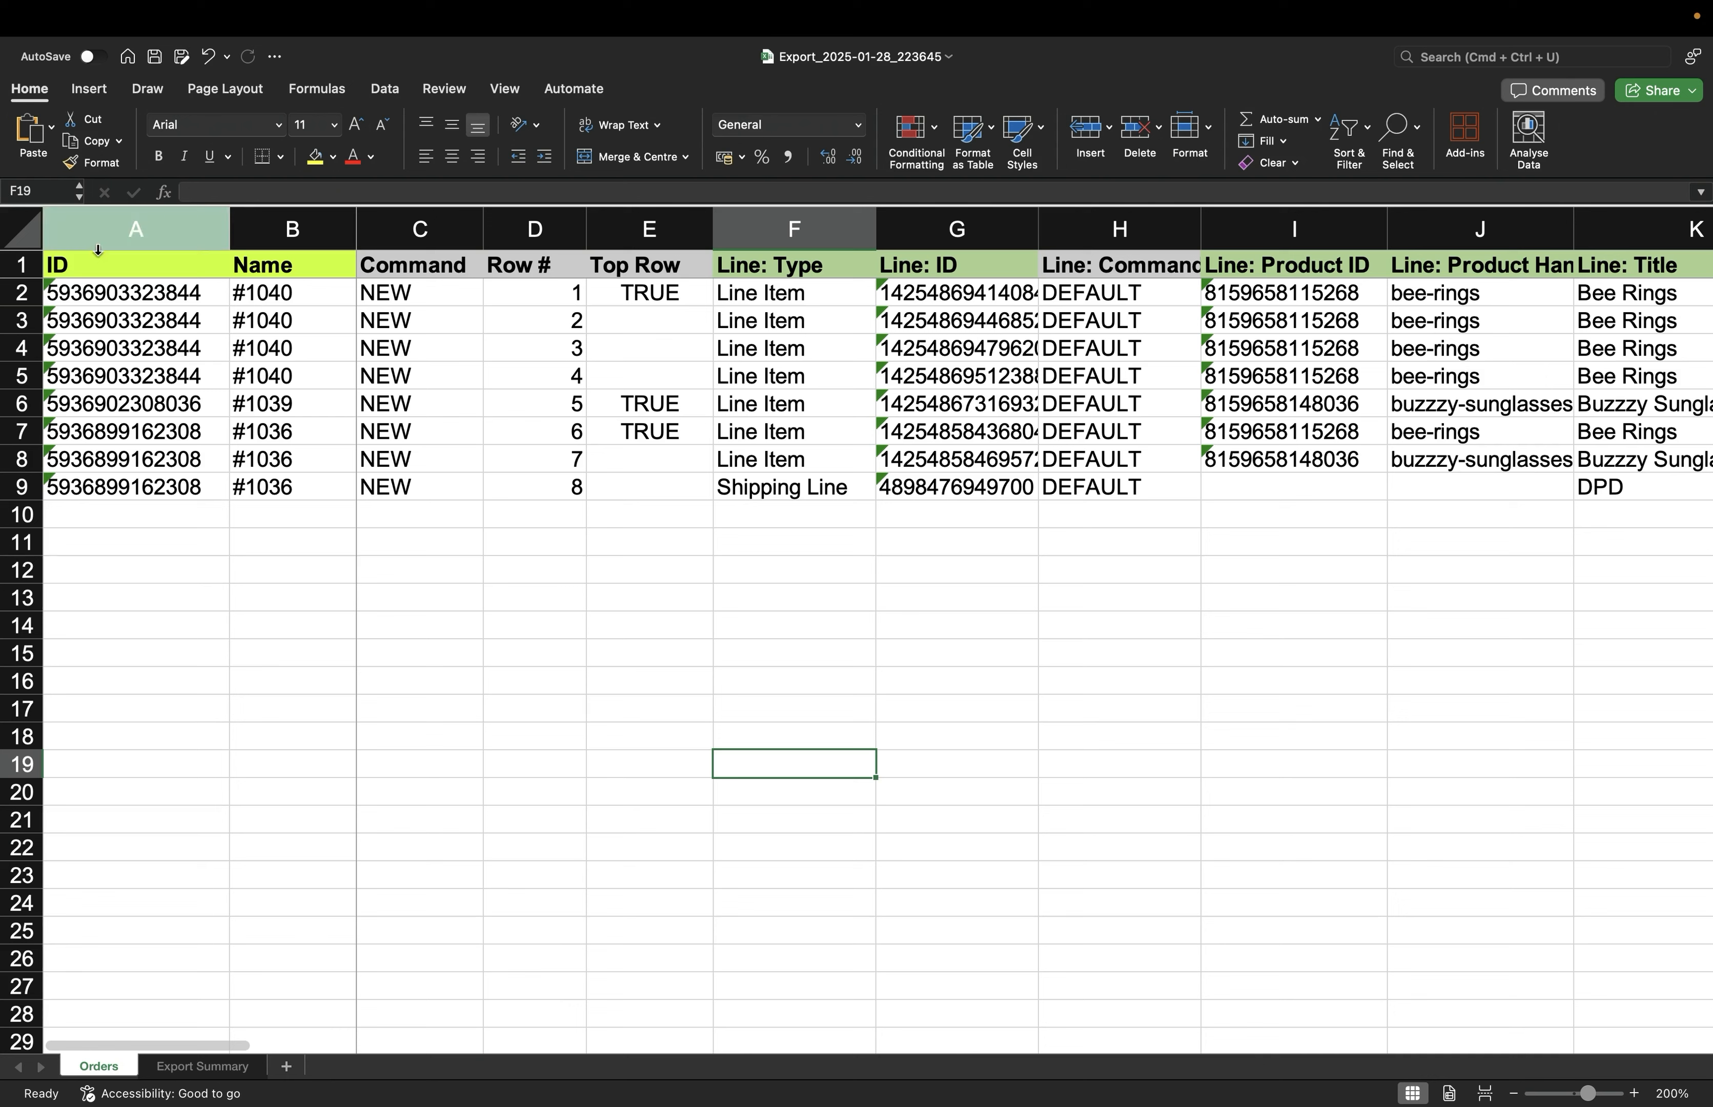
Set the Command column to UPDATE for all exported order rows, rows 2 to 9.
left_click(381, 296)
type("UPDATE UPDATE UPDATE UPDATE UPDATE UPDATE UPDATE UPDATE")
left_click(579, 621)
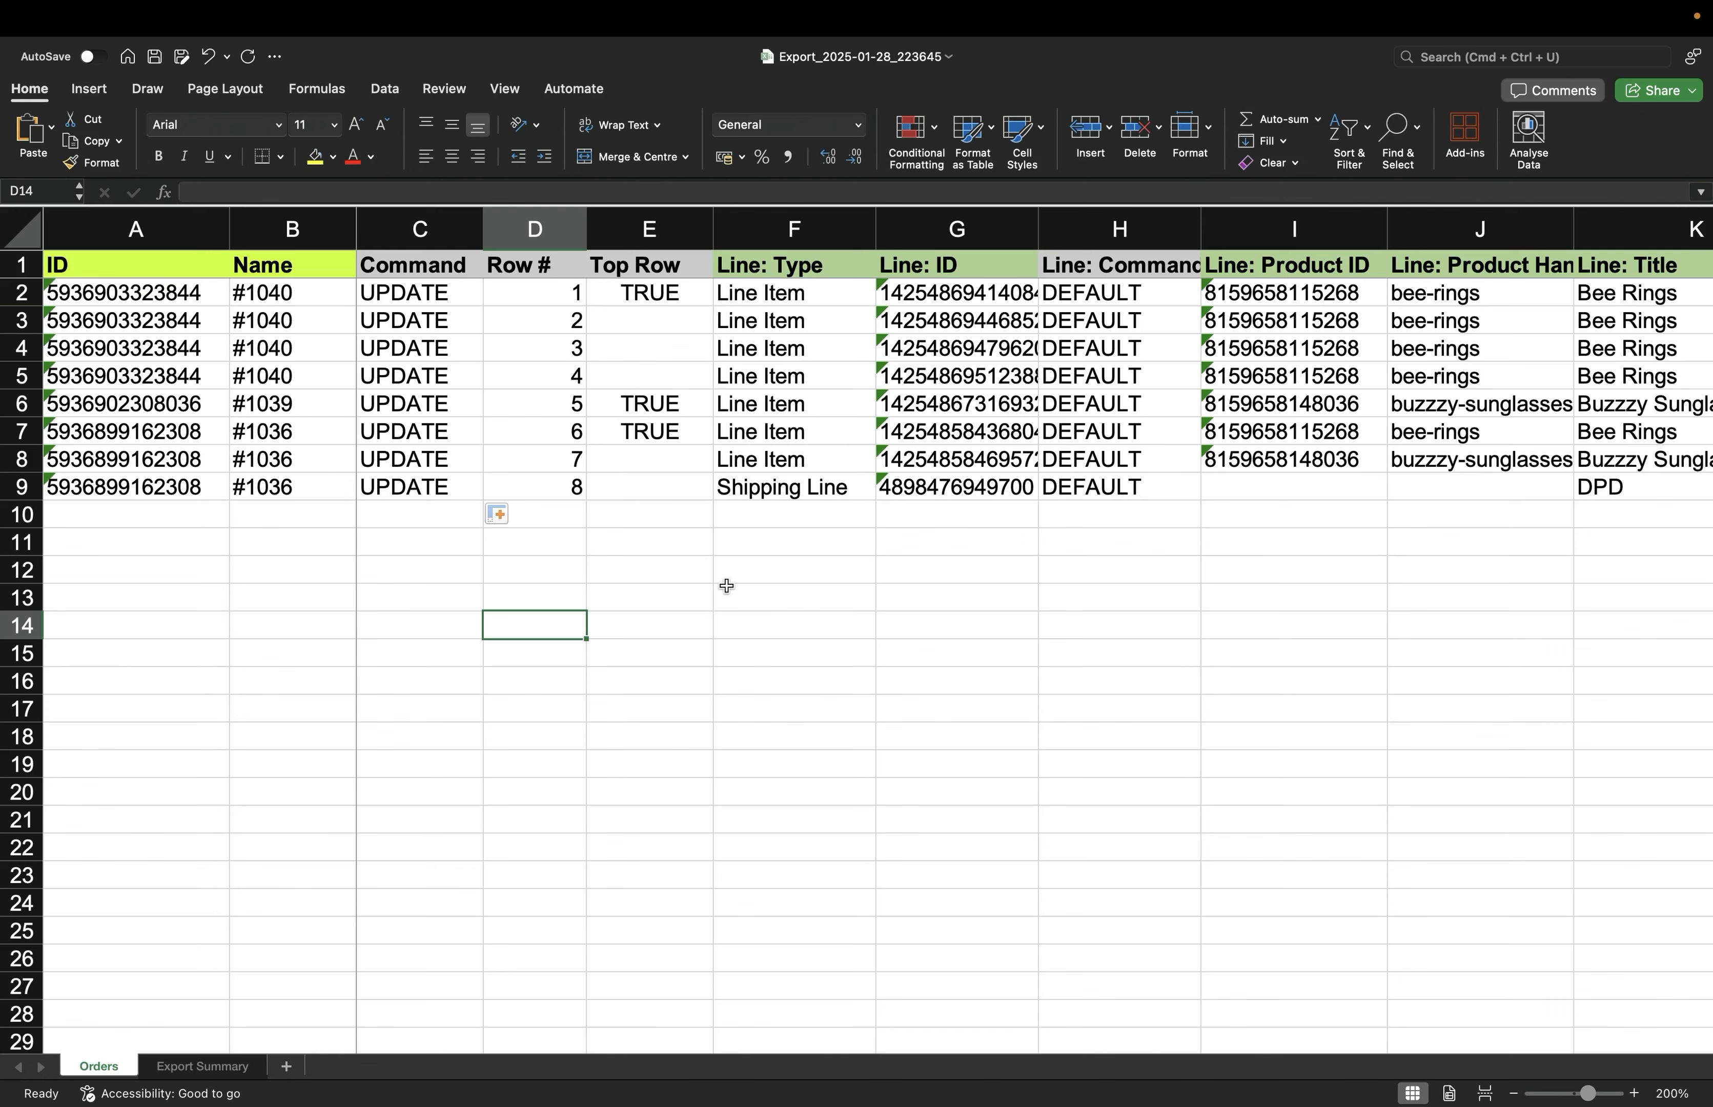
Set Line: Type to Refund Line for the first two line items, in rows 2 and 3.
left_click(833, 298)
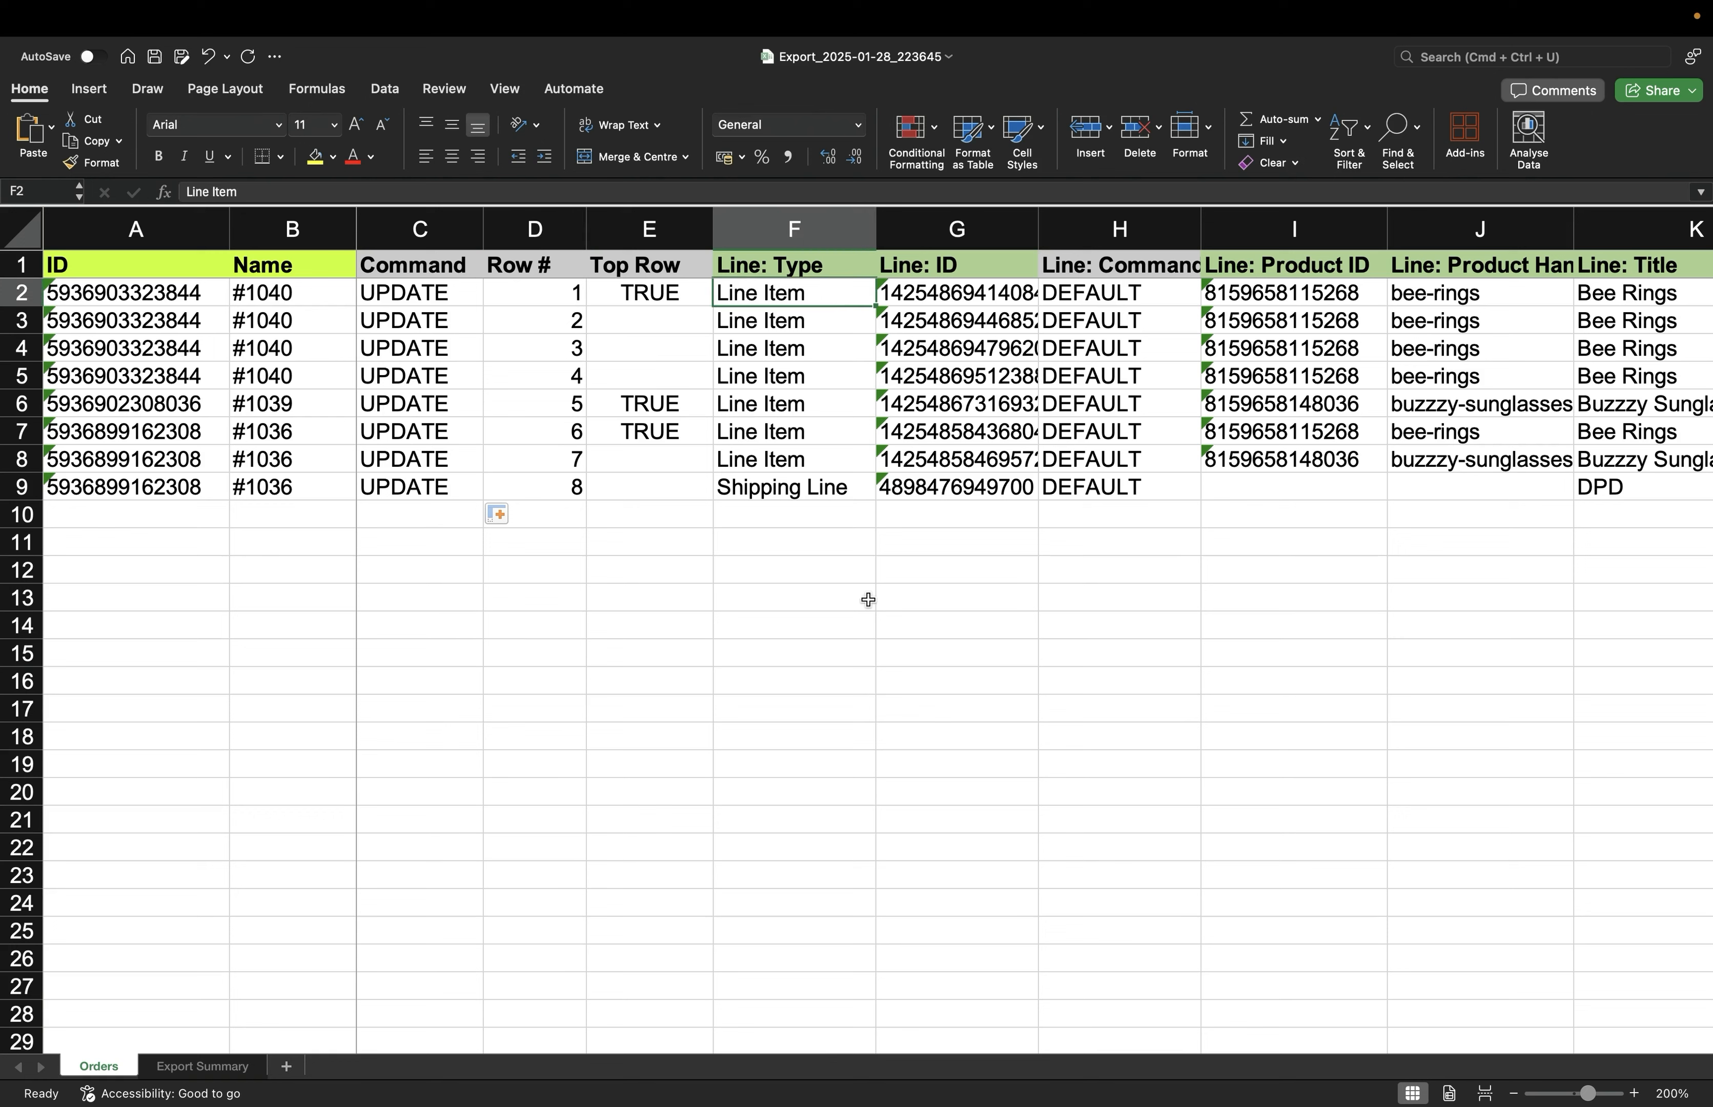
type("Refund Line")
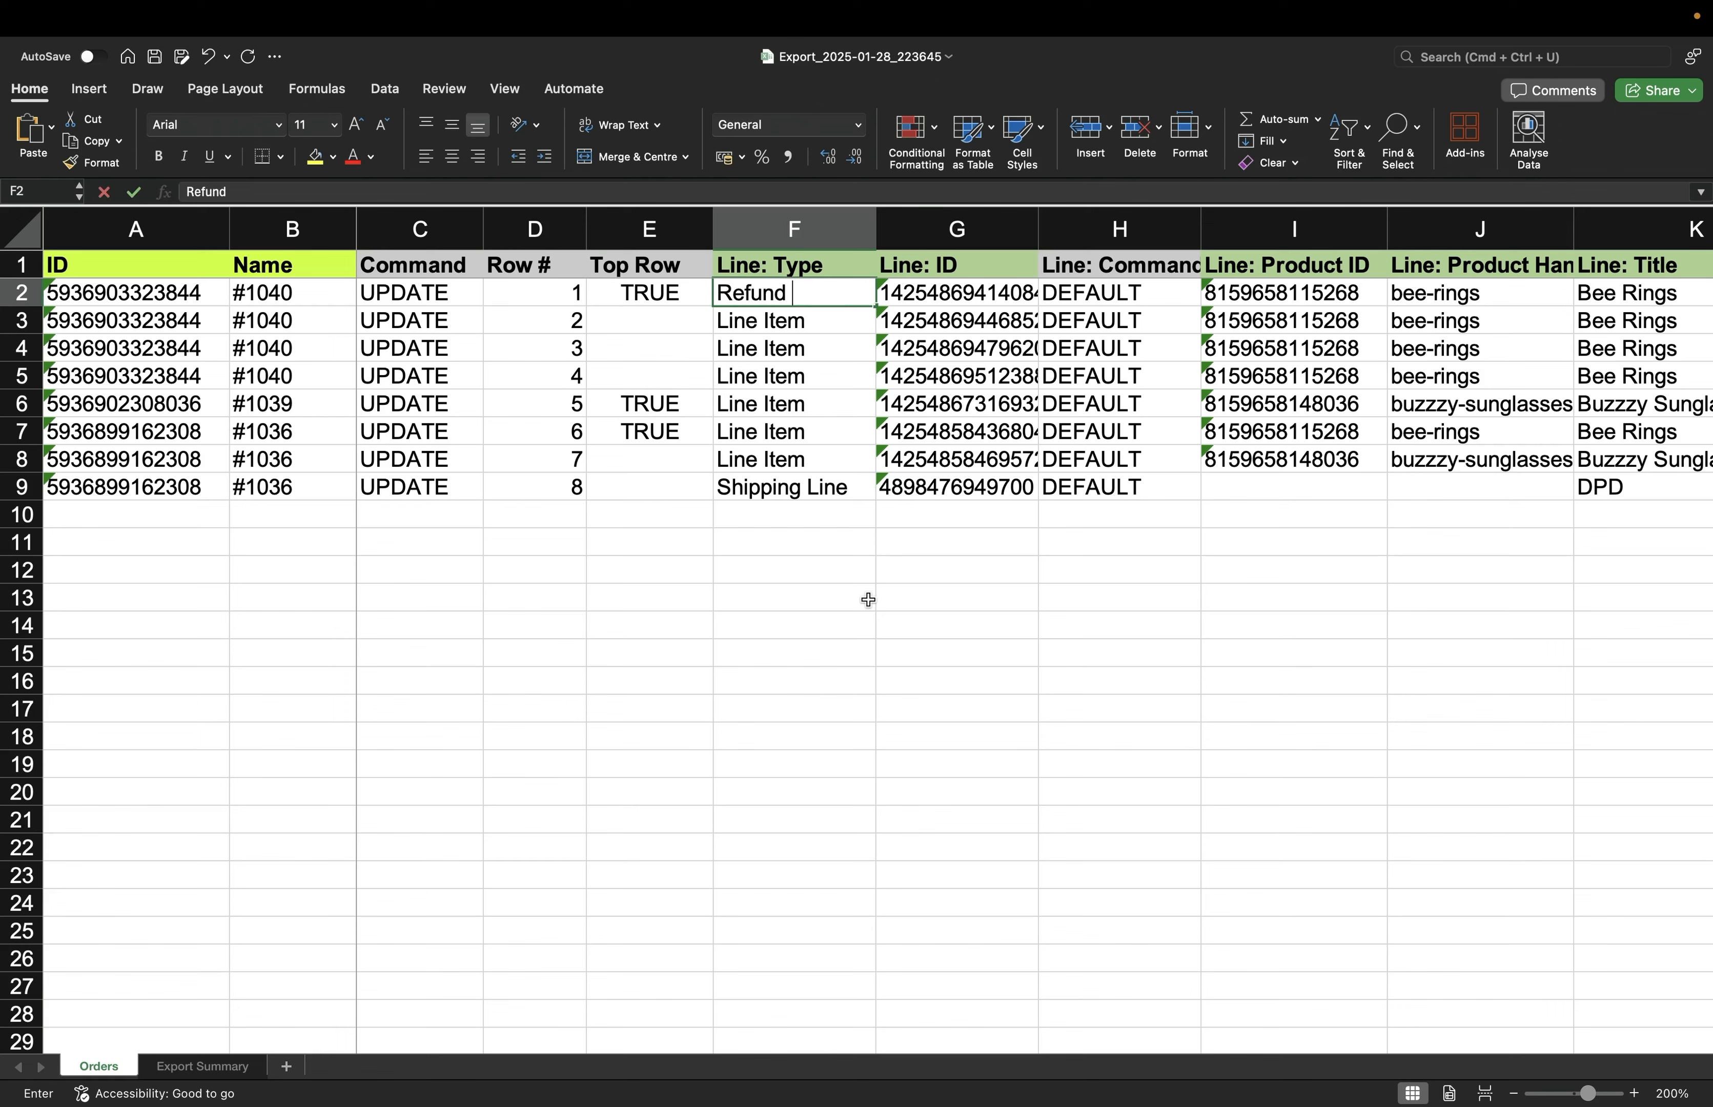
left_click(845, 317)
type("Refund Line")
left_click(957, 625)
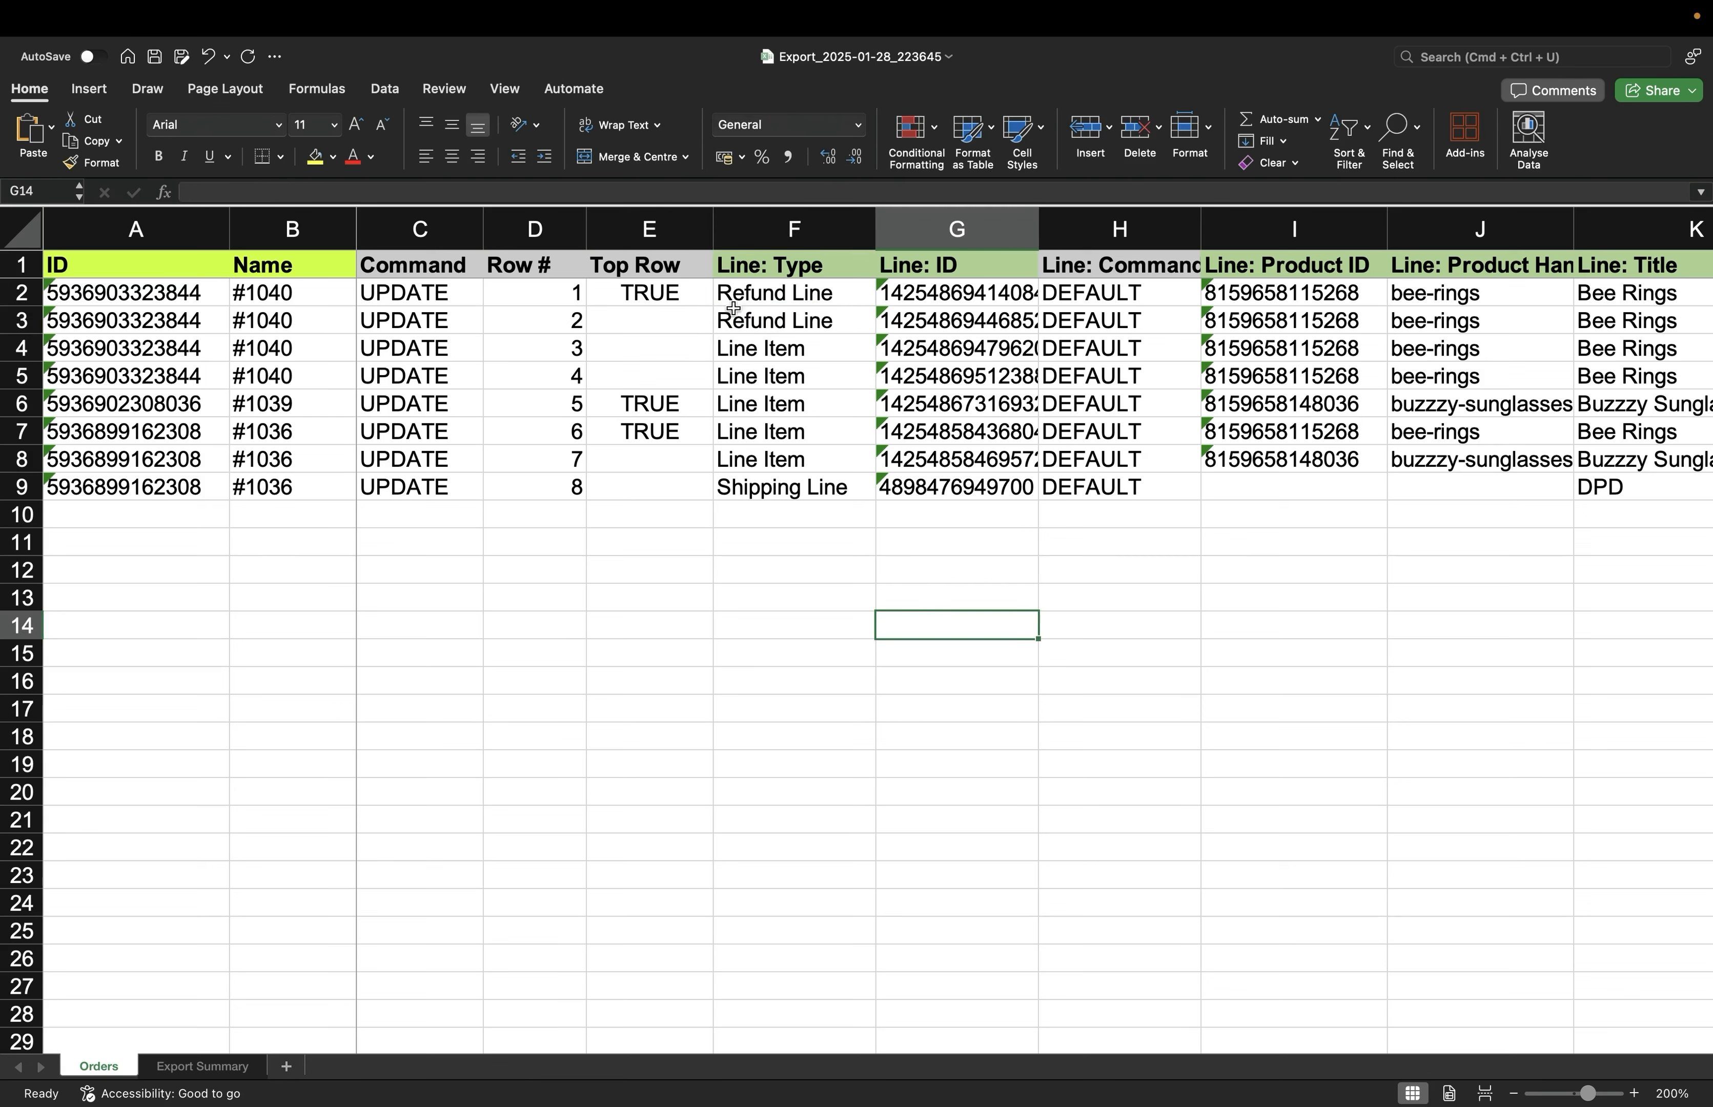
Delete rows 4 and 5, then set Line: Type to Refund Line for the remaining line items and Refund Shipping for the shipping row.
left_click_drag(763, 347, 776, 374)
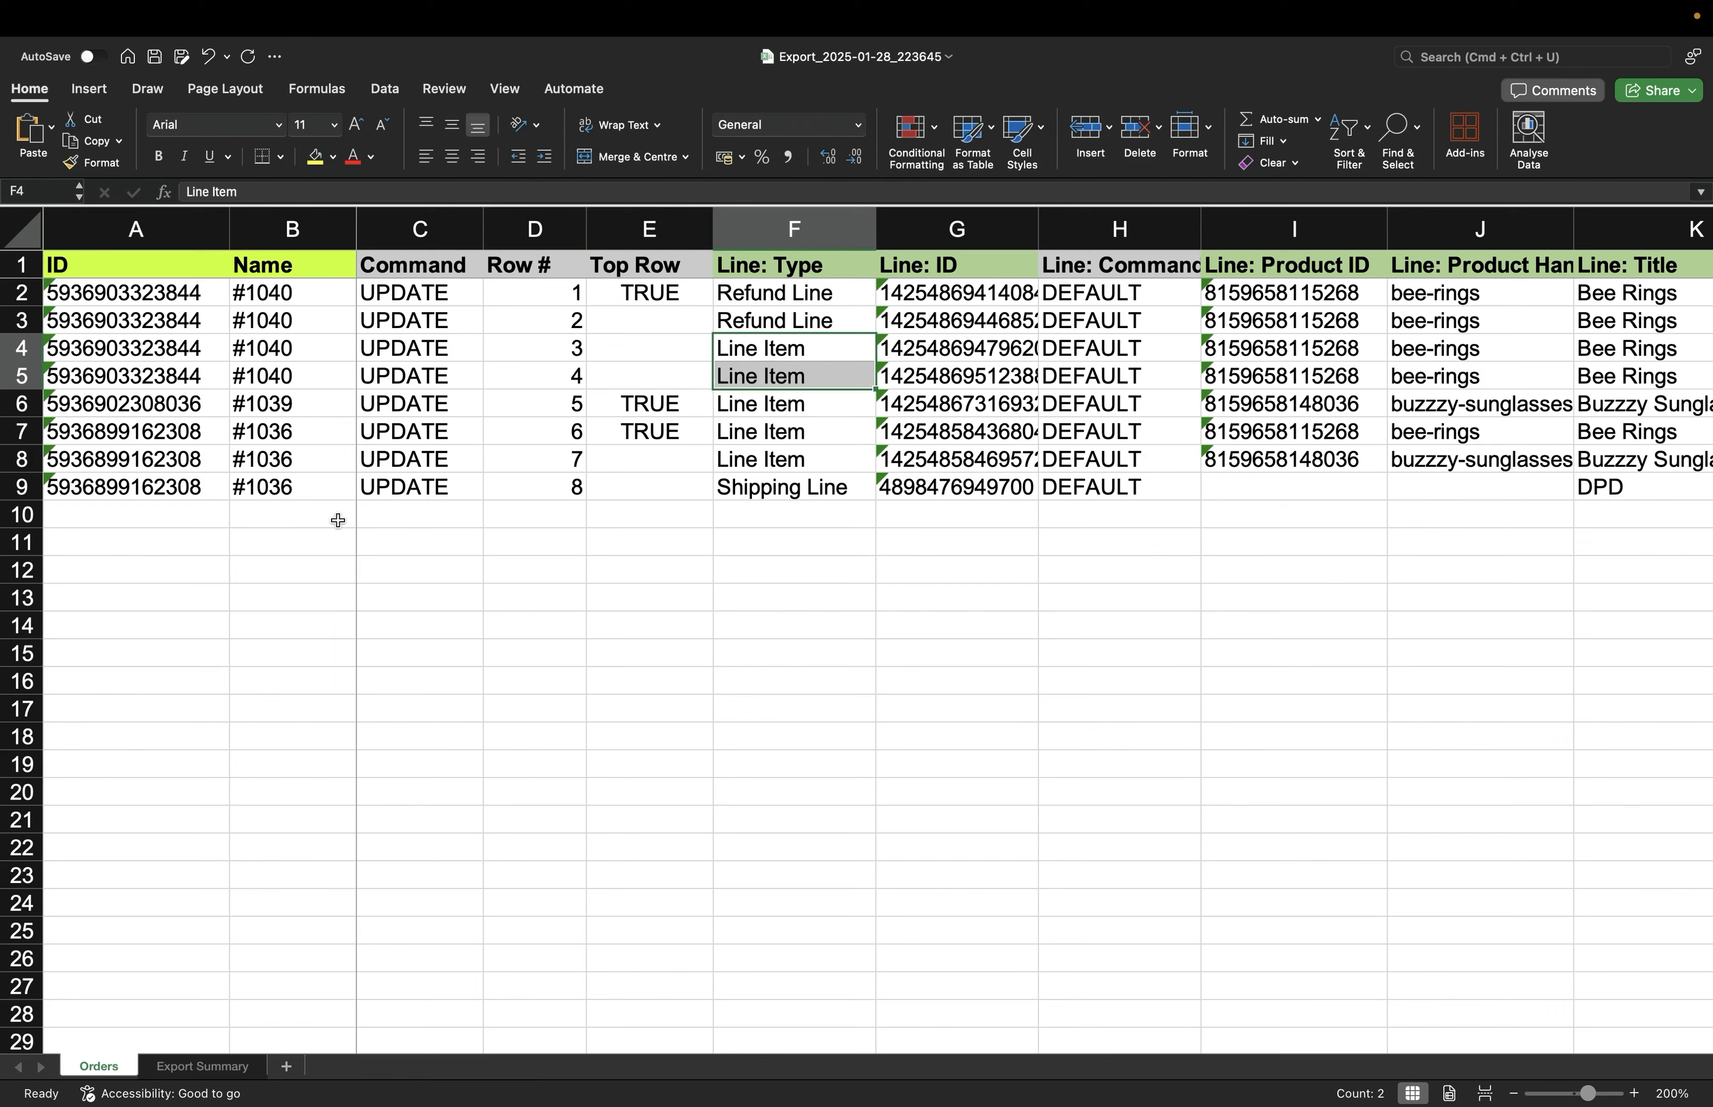
left_click(13, 354)
left_click_drag(13, 357, 15, 377)
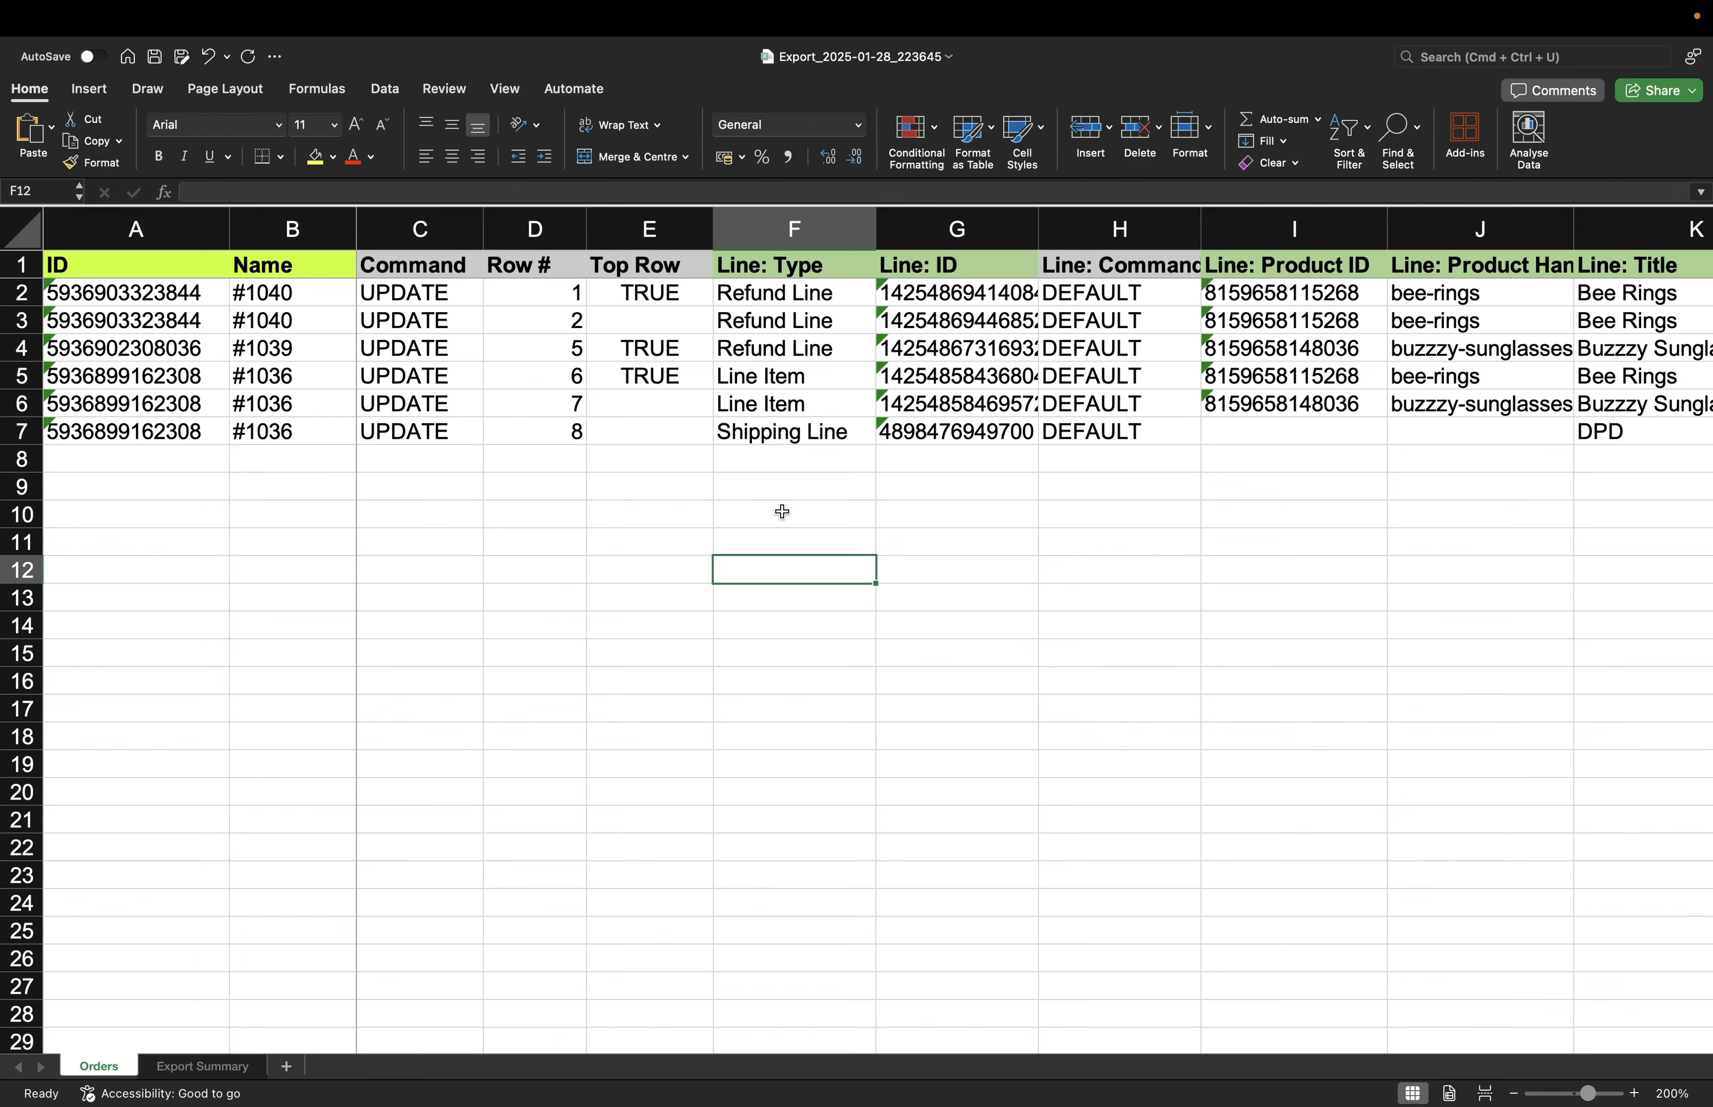
left_click(811, 375)
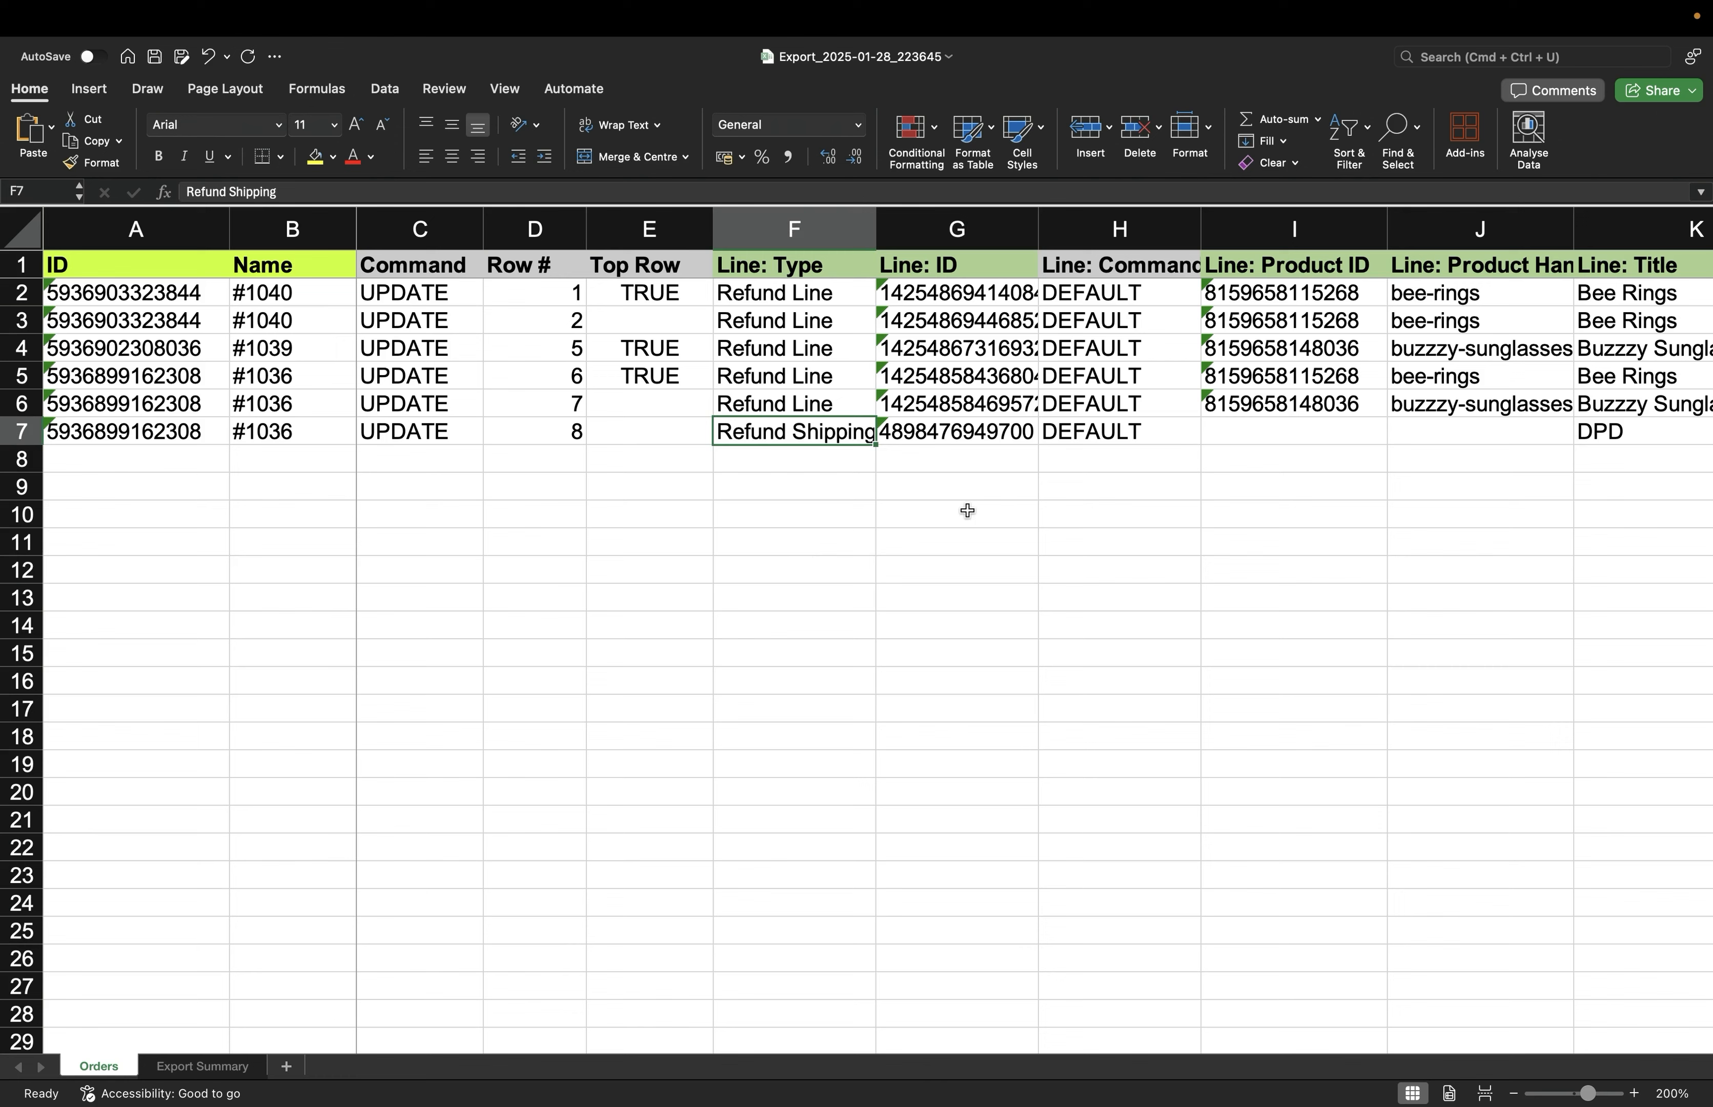
Fill the Refund: ID column with 1 for all order rows, rows 2 to 7.
scroll(967, 511, "right", 10)
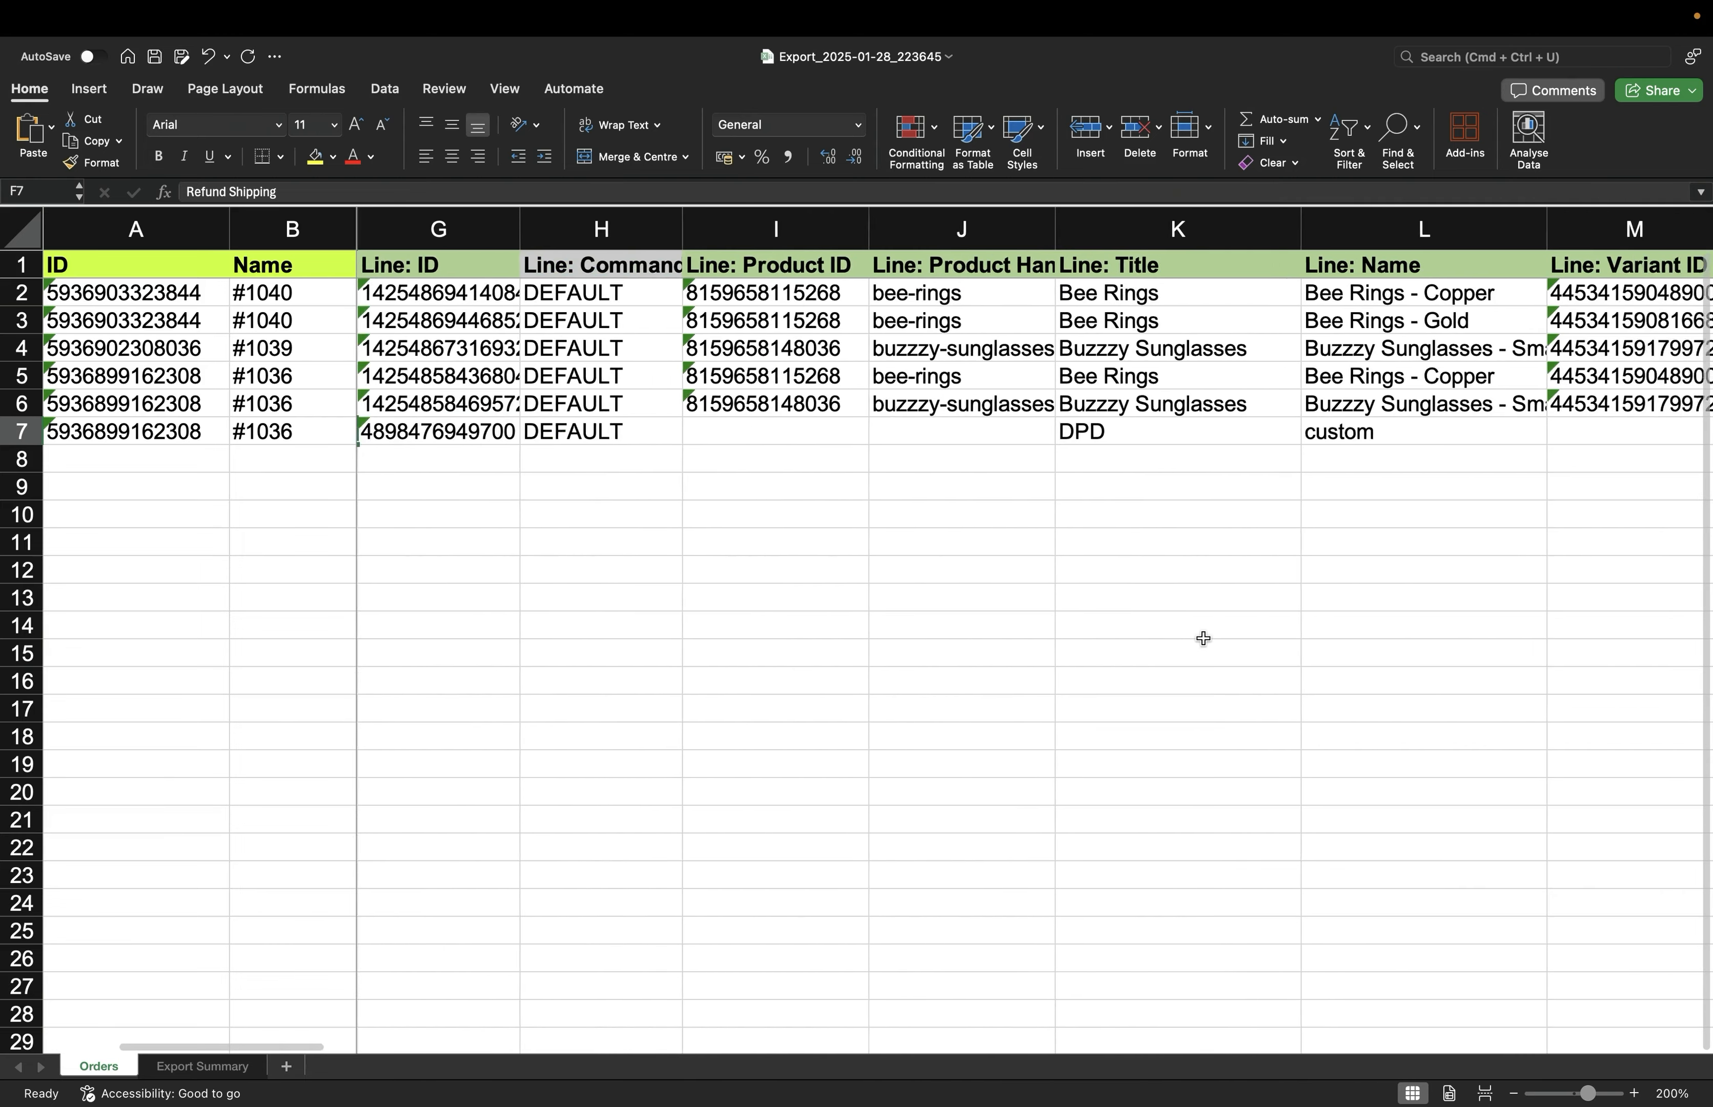
scroll(1306, 430, "right", 8)
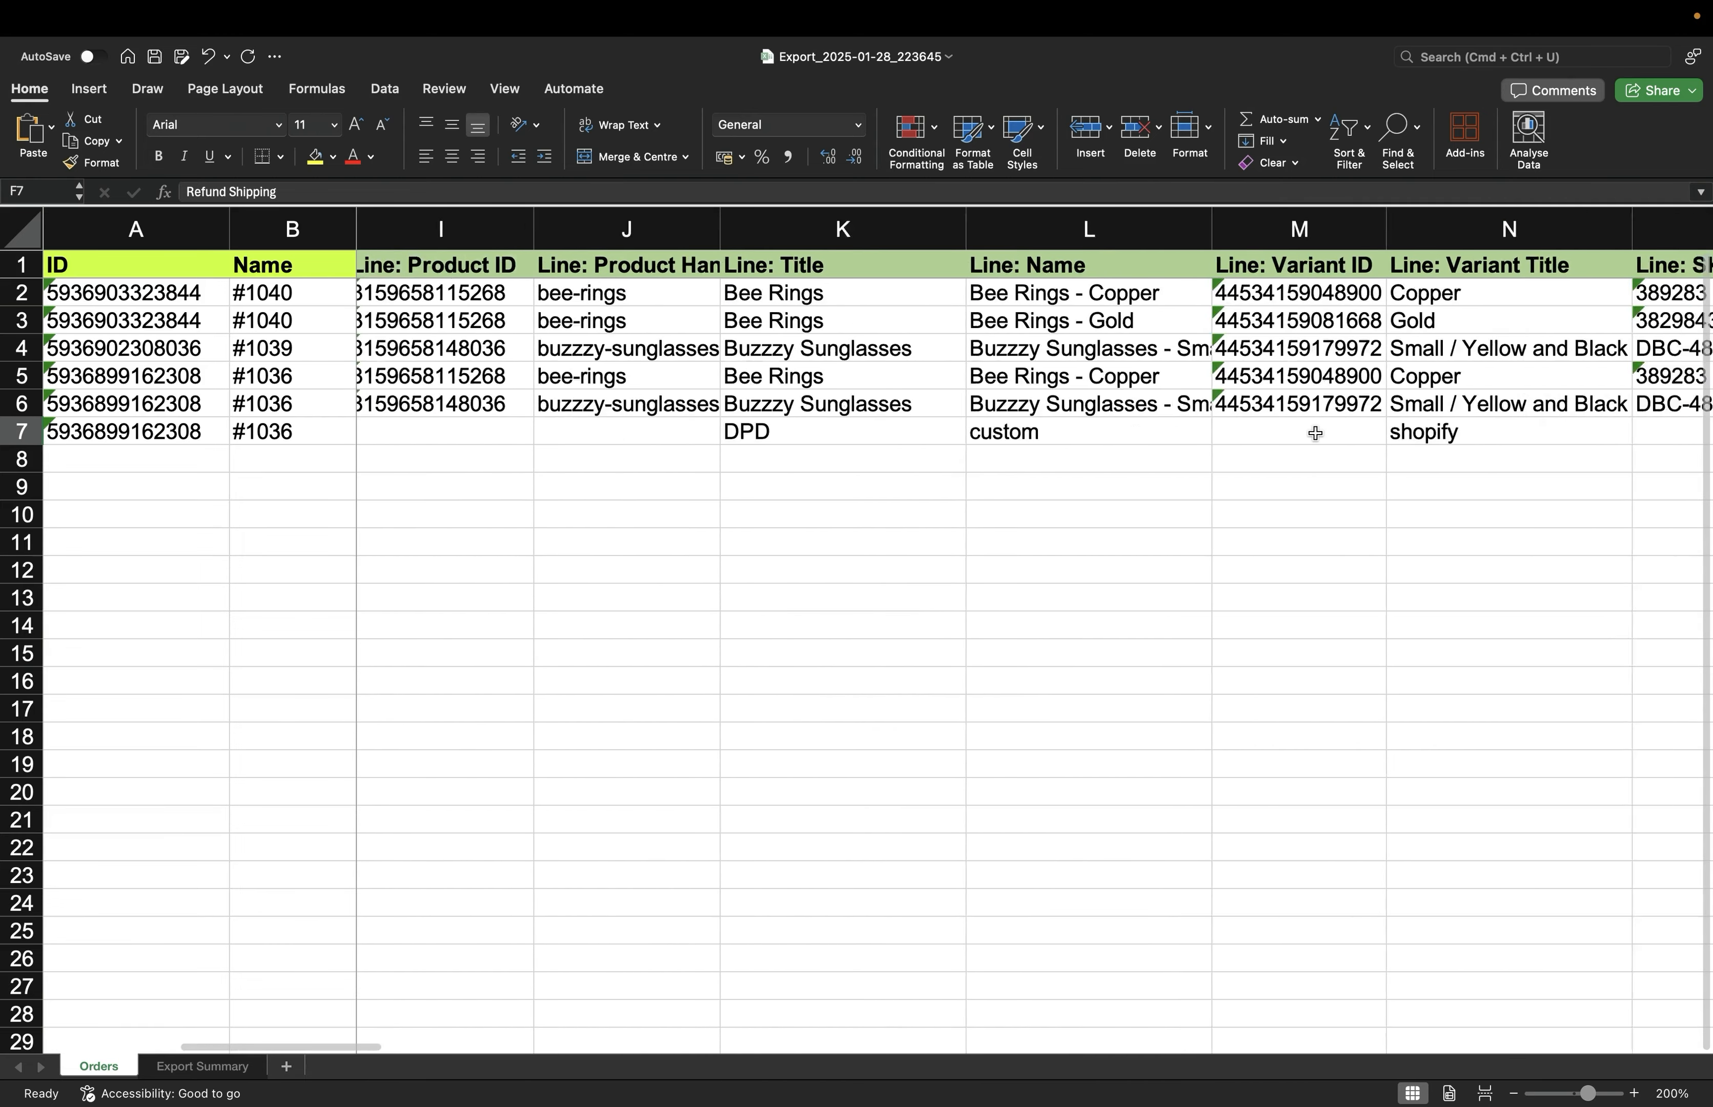
scroll(1316, 432, "right", 20)
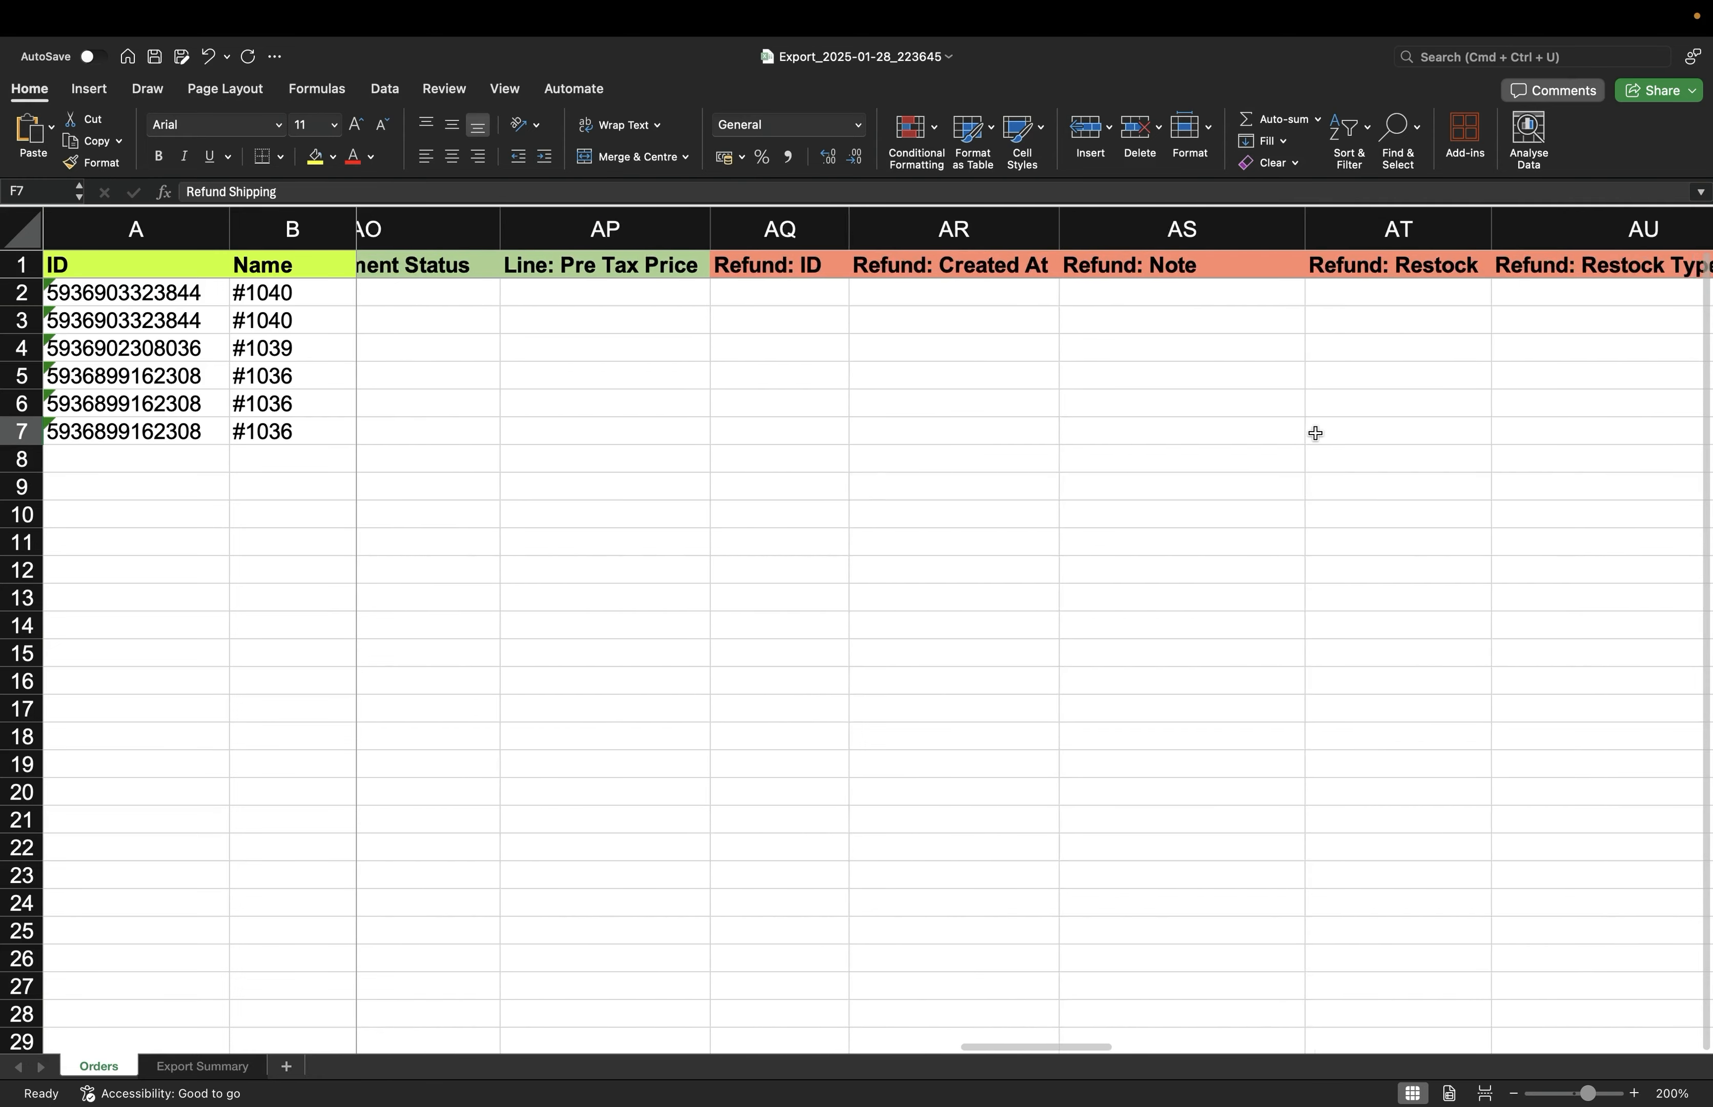
scroll(1316, 433, "right", 3)
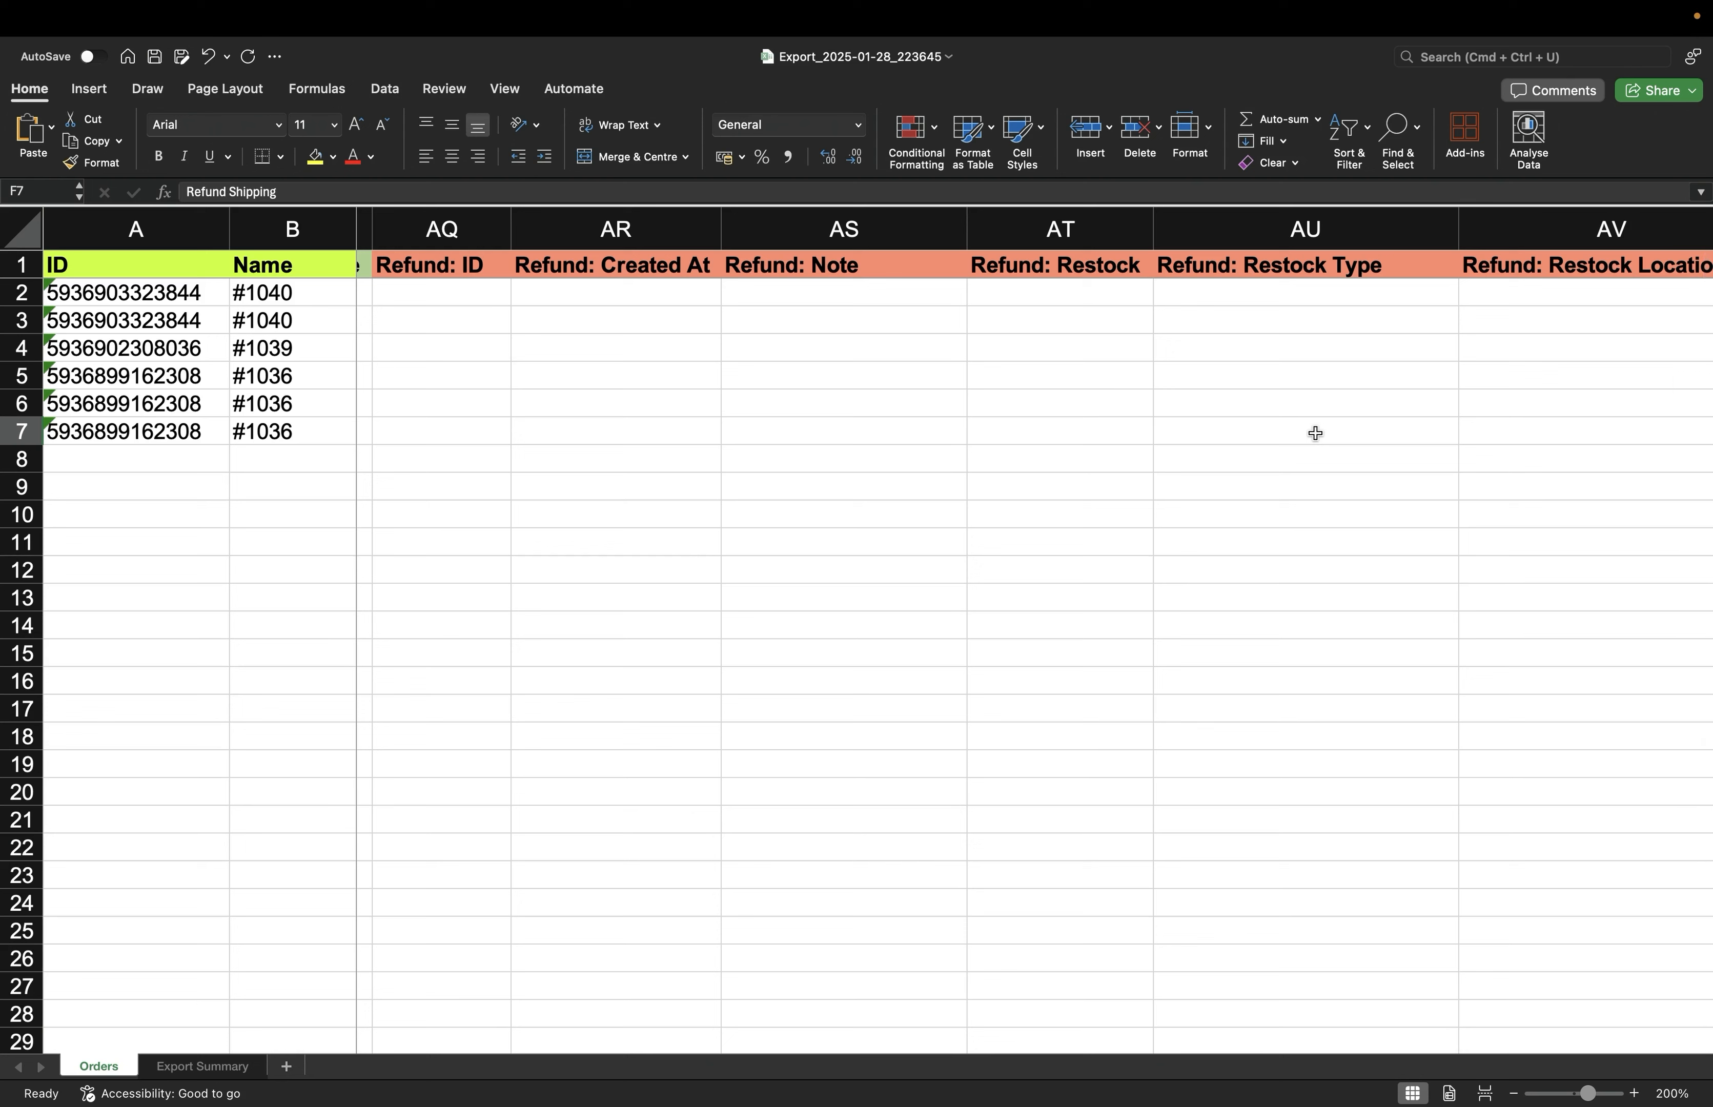
scroll(1316, 433, "left", 1)
left_click(584, 218)
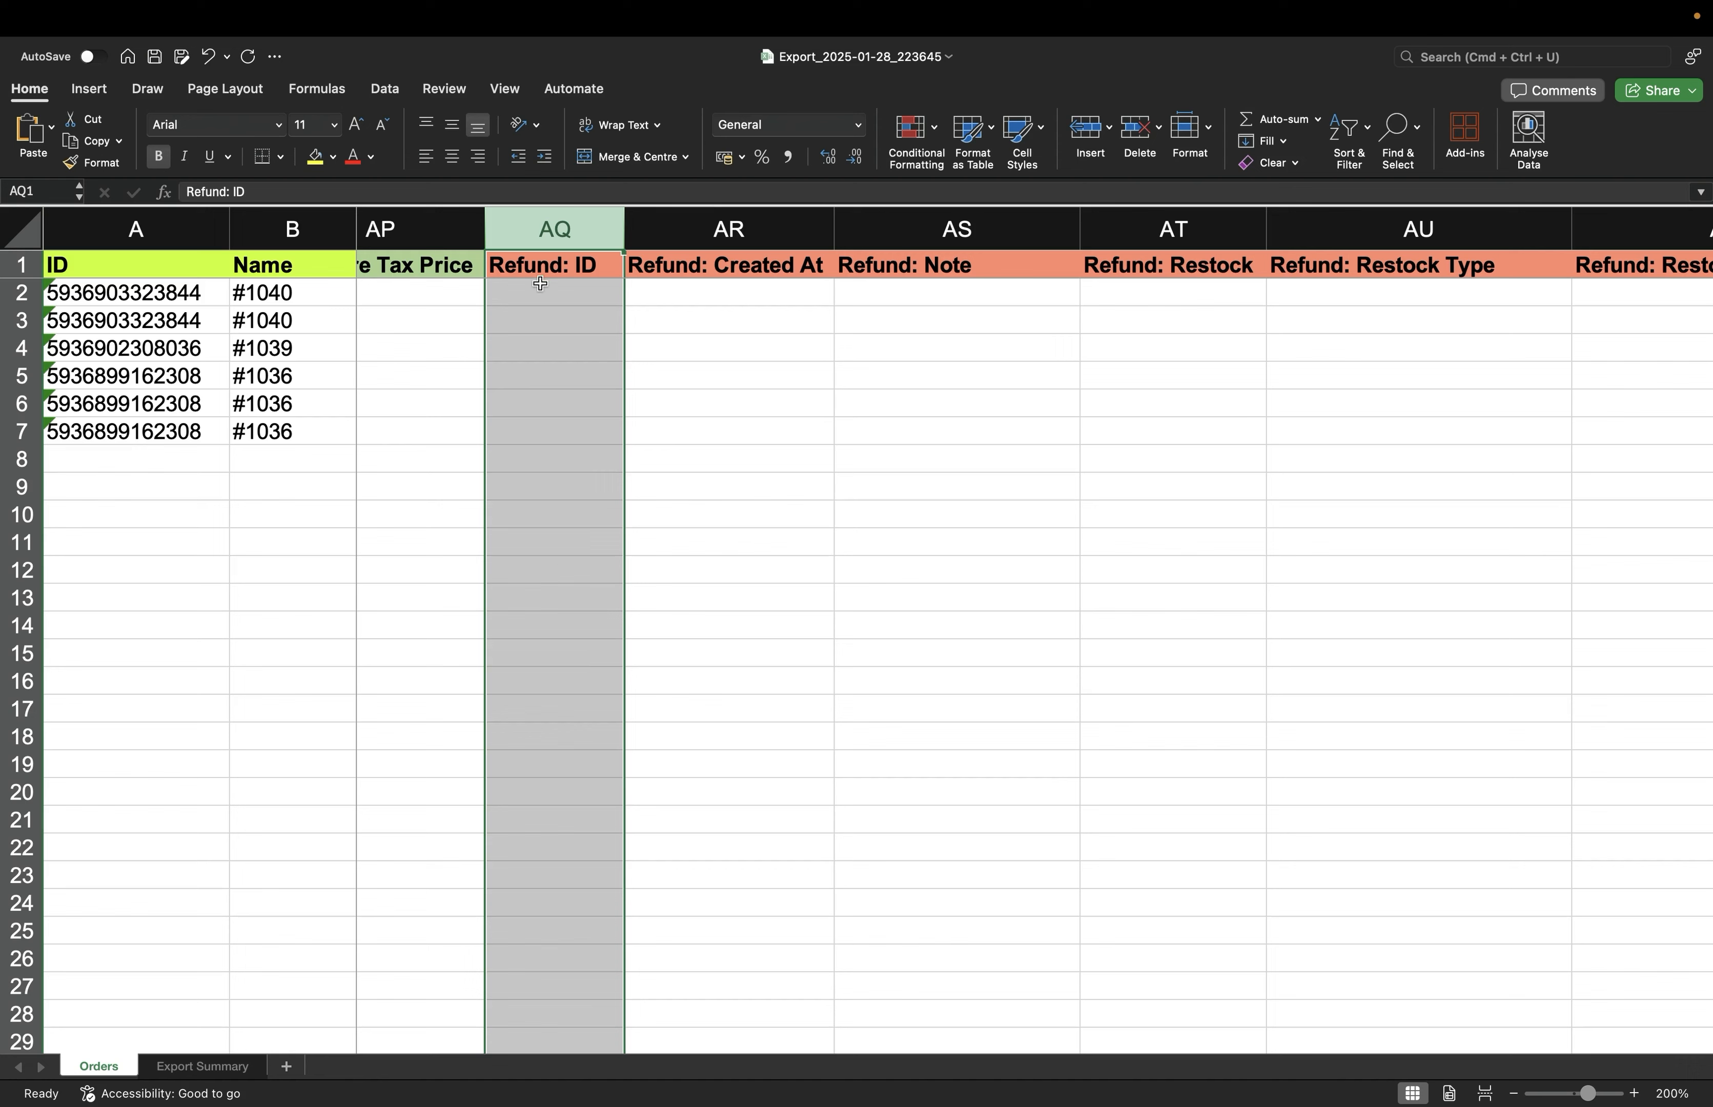
left_click(950, 525)
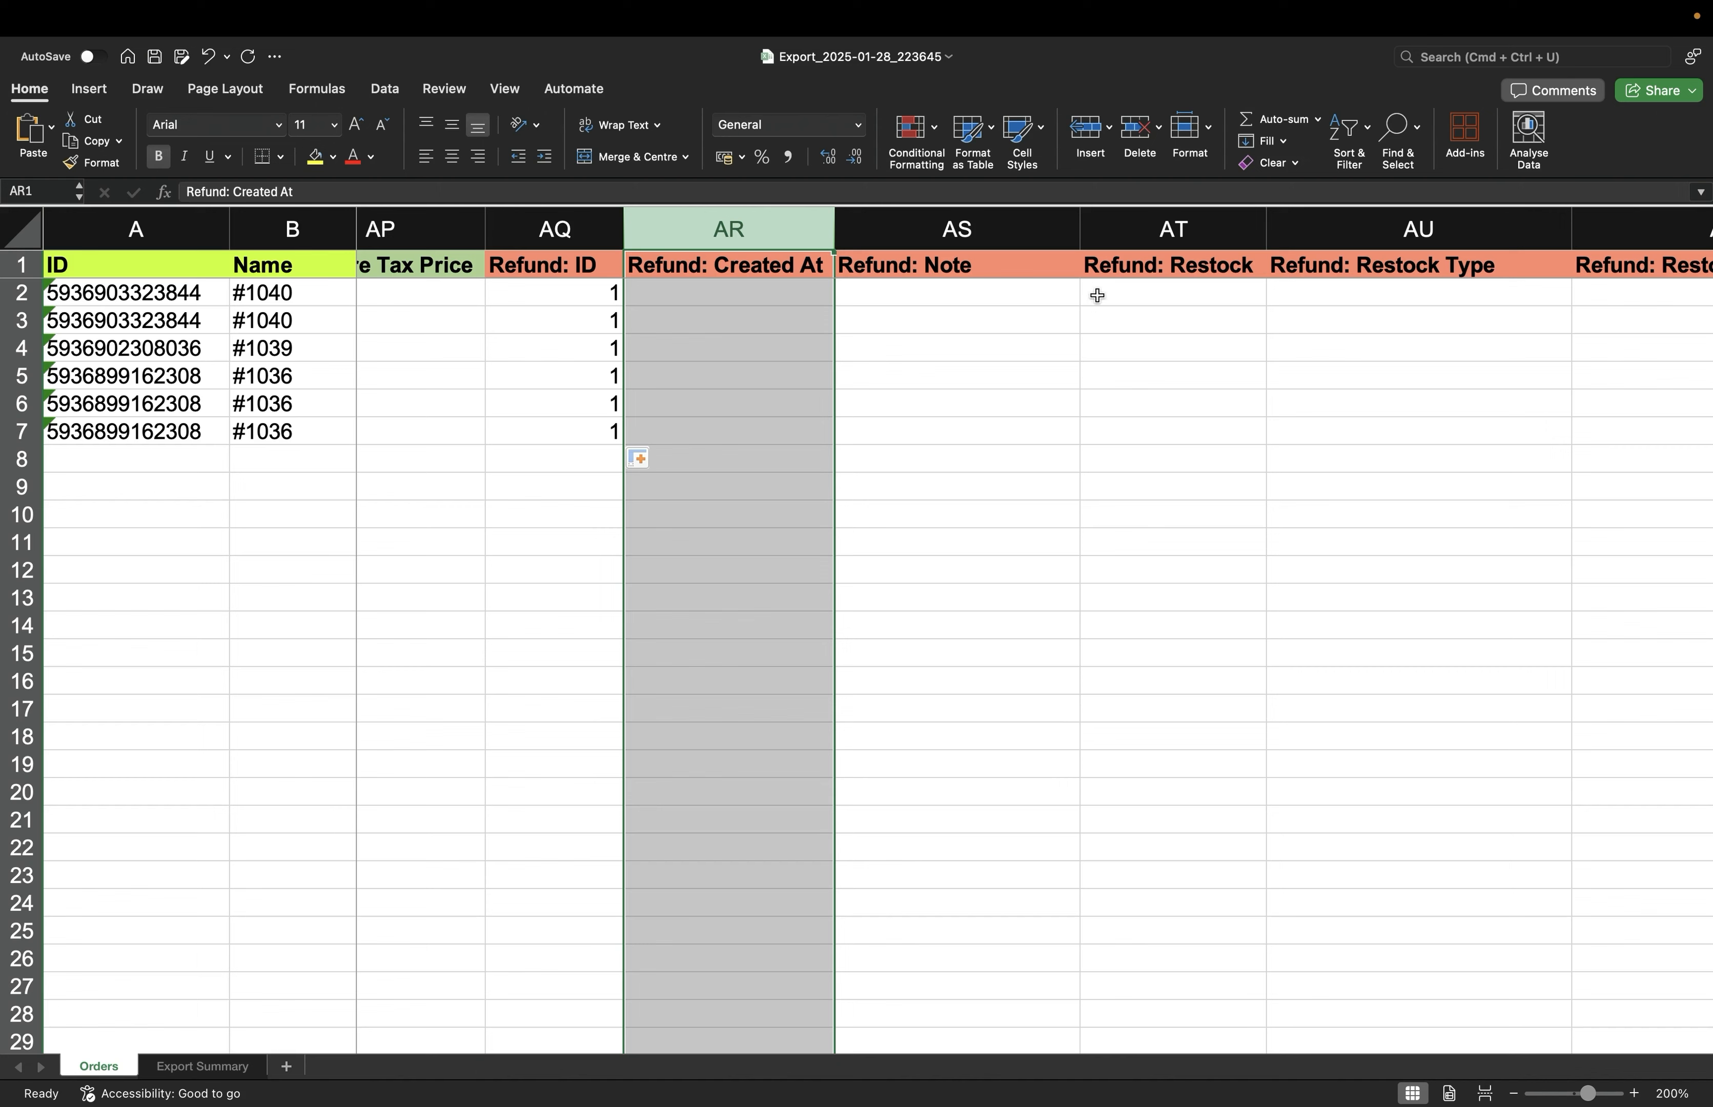
Delete the Refund: Created At column and enter "Whole Order Refund" as the Refund: Note in row 4.
left_click(1139, 133)
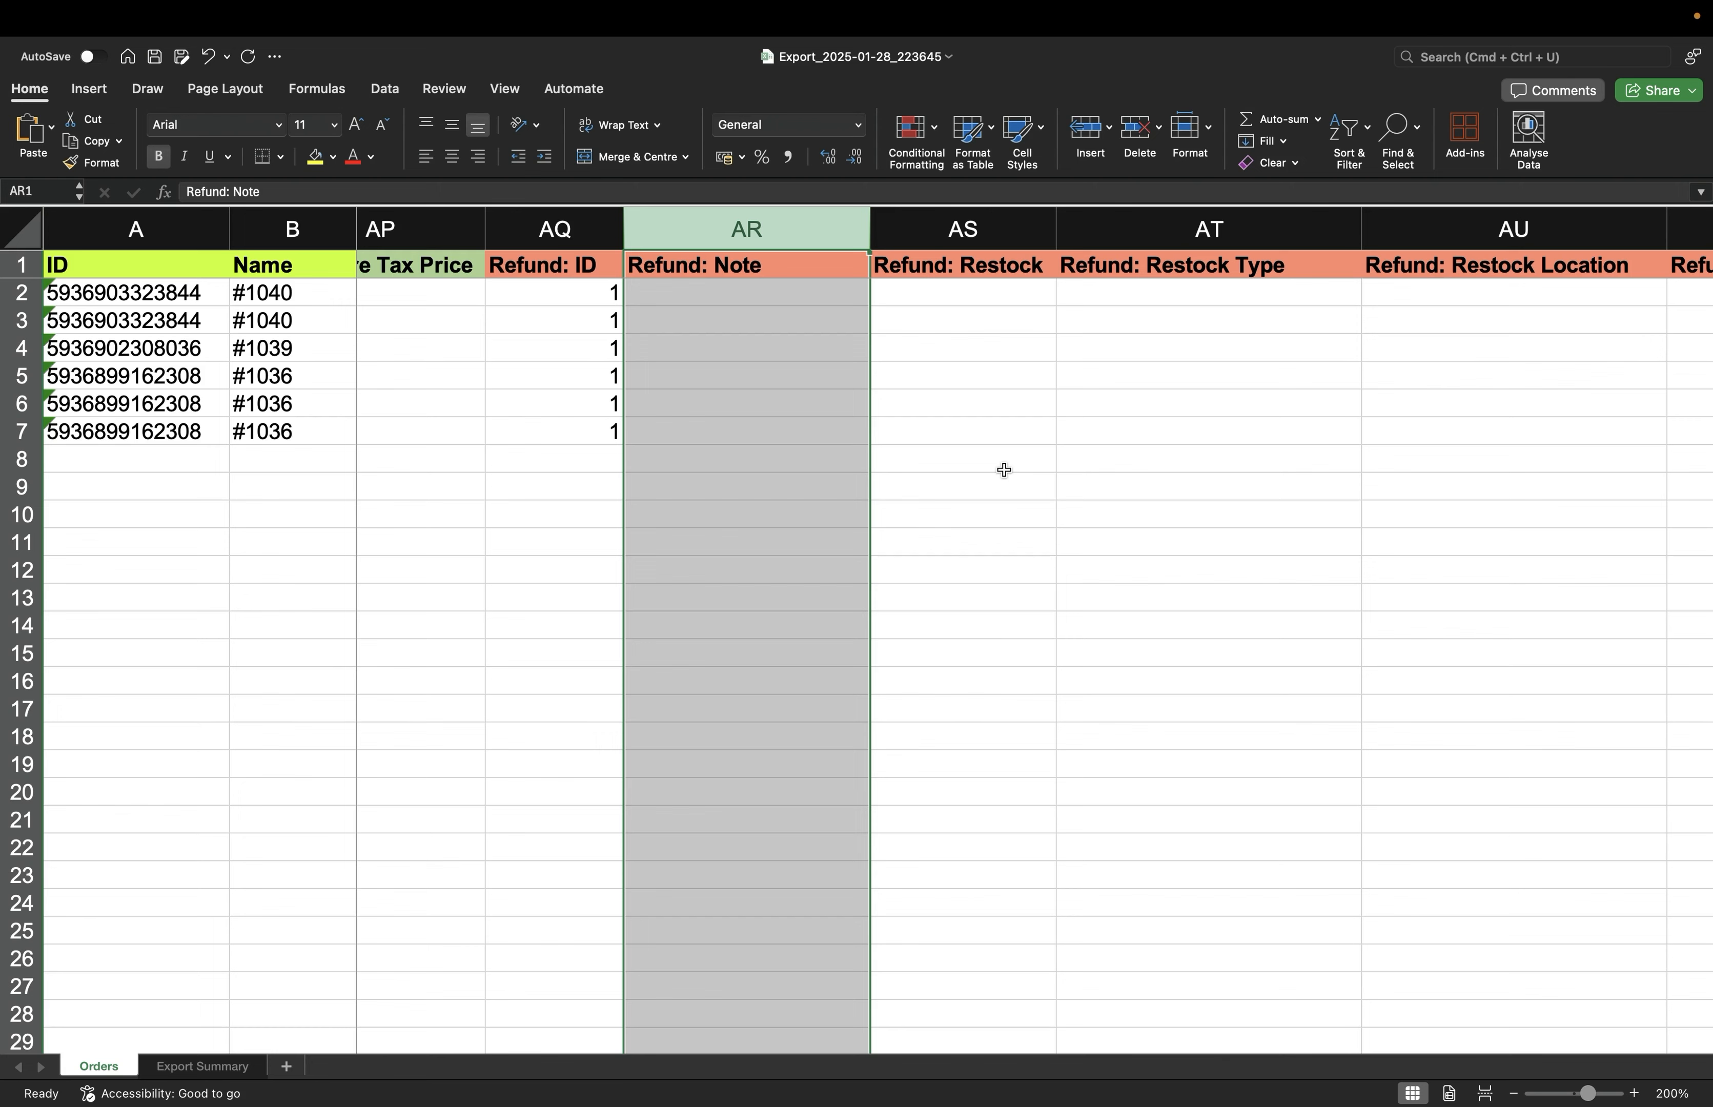
left_click(810, 349)
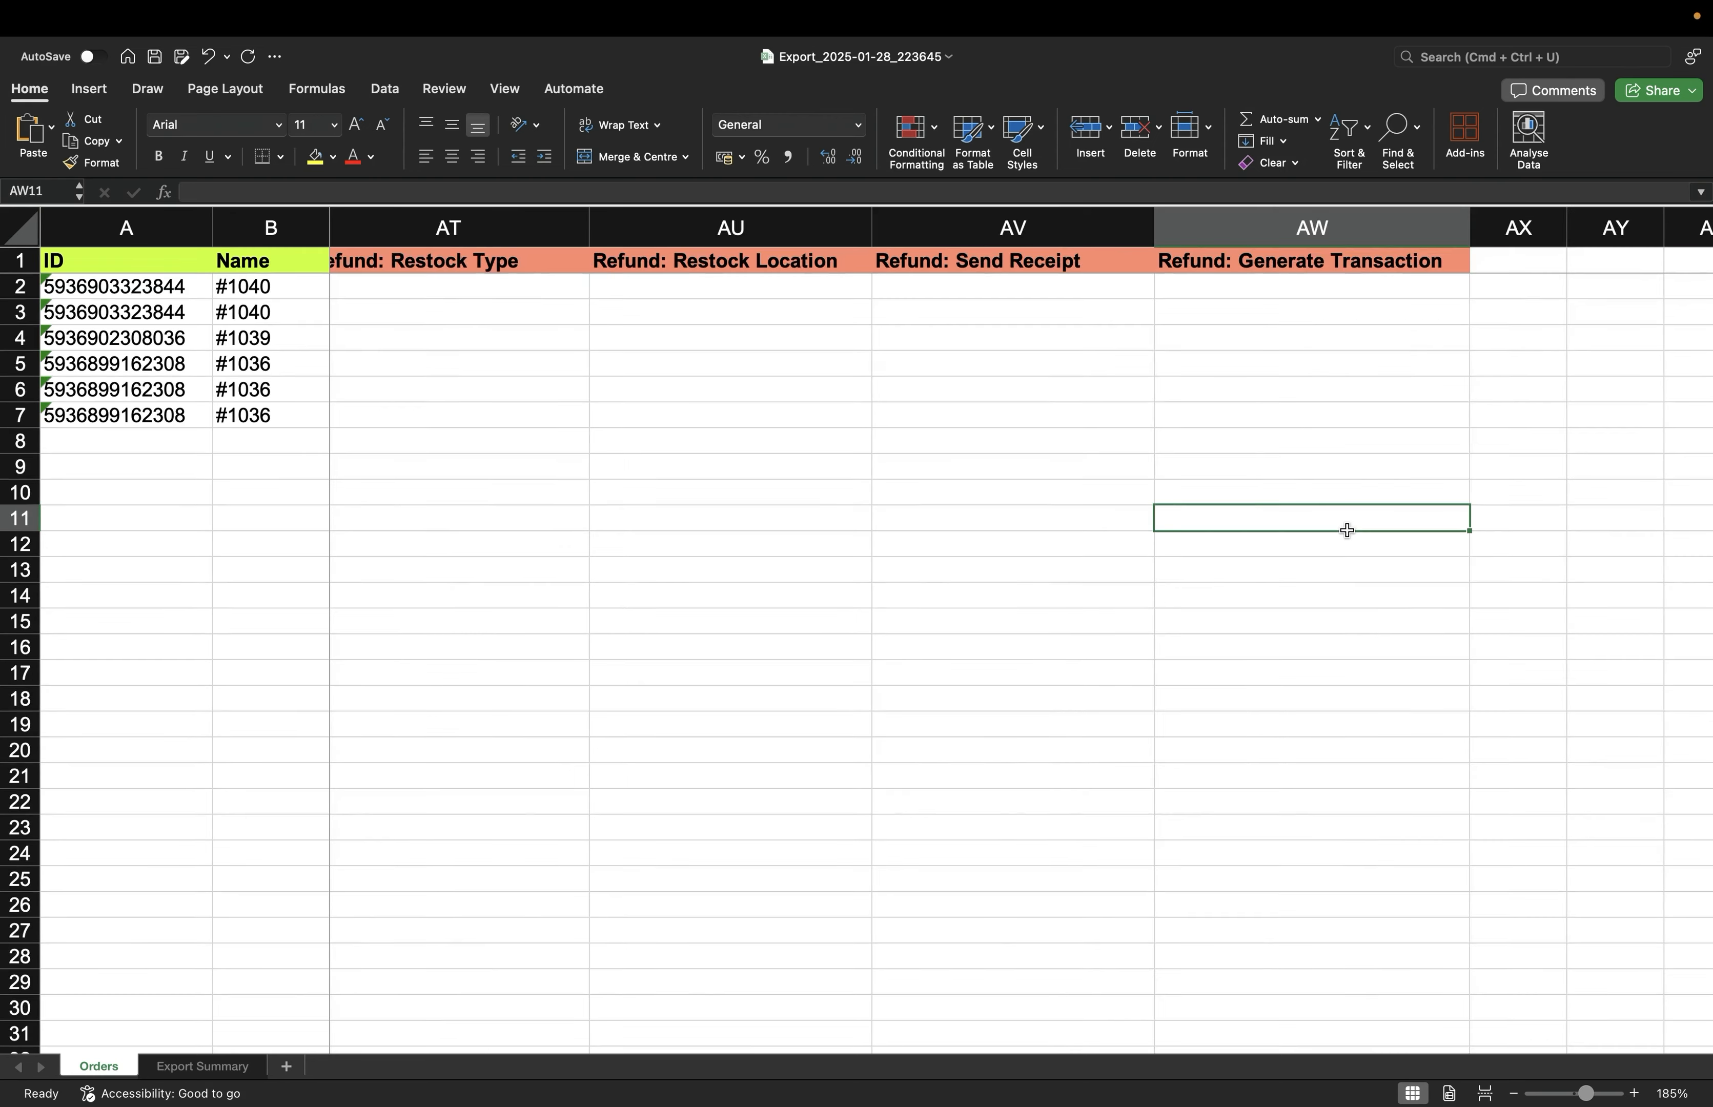
scroll(1347, 531, "left", 15)
scroll(1346, 531, "left", 20)
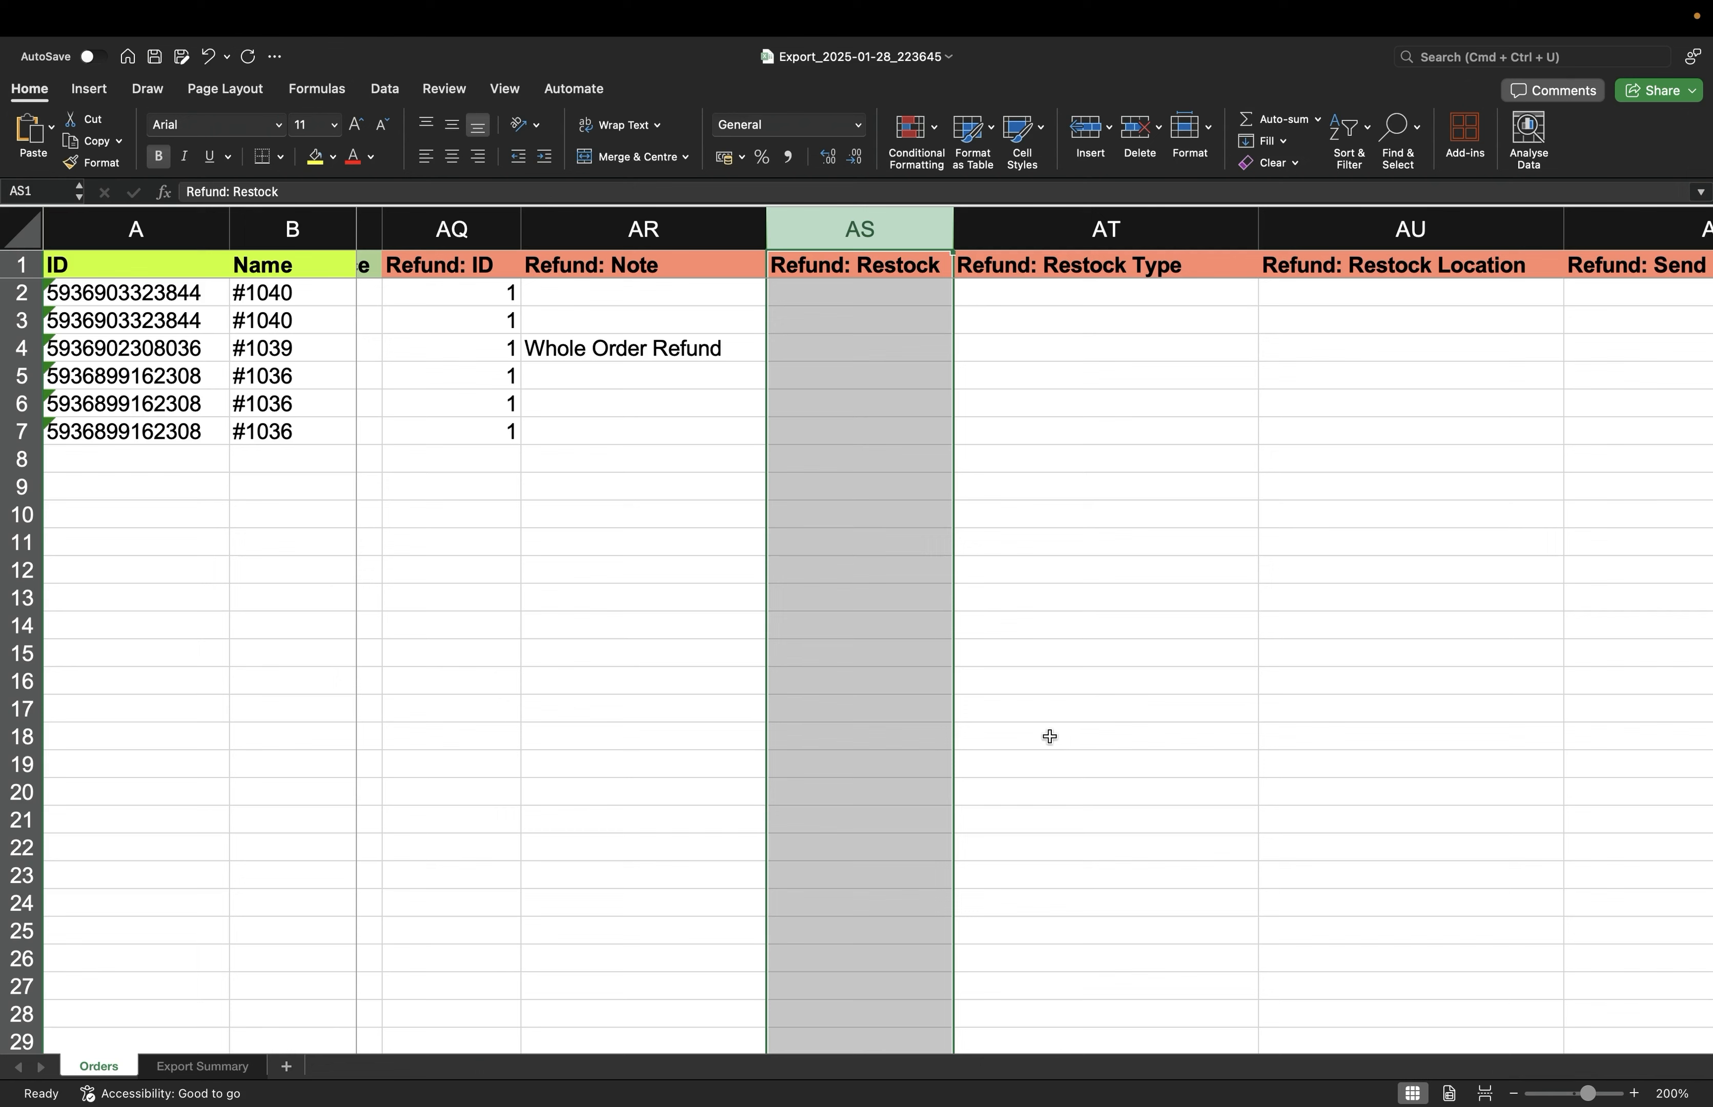
Set Refund: Restock to TRUE for rows 2 and 3 and to FALSE for rows 4 to 6.
key("Down")
type("TR")
type("E")
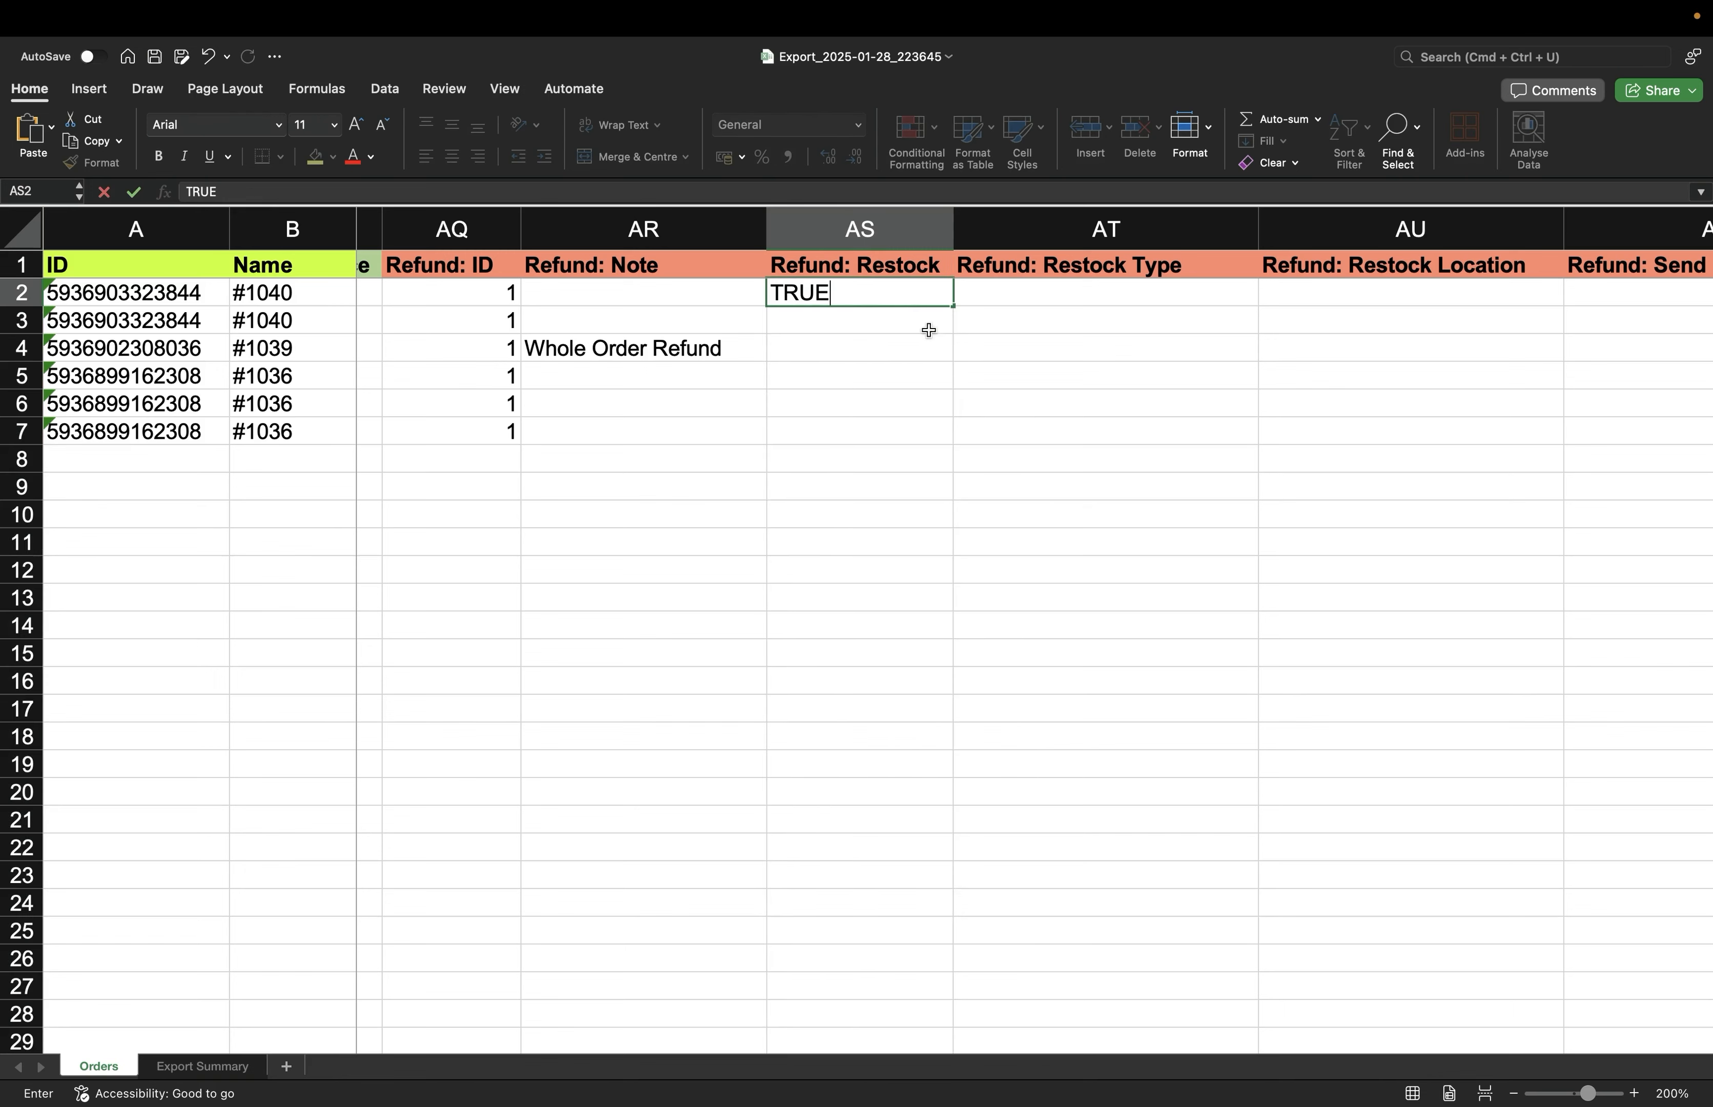
left_click_drag(952, 306, 952, 331)
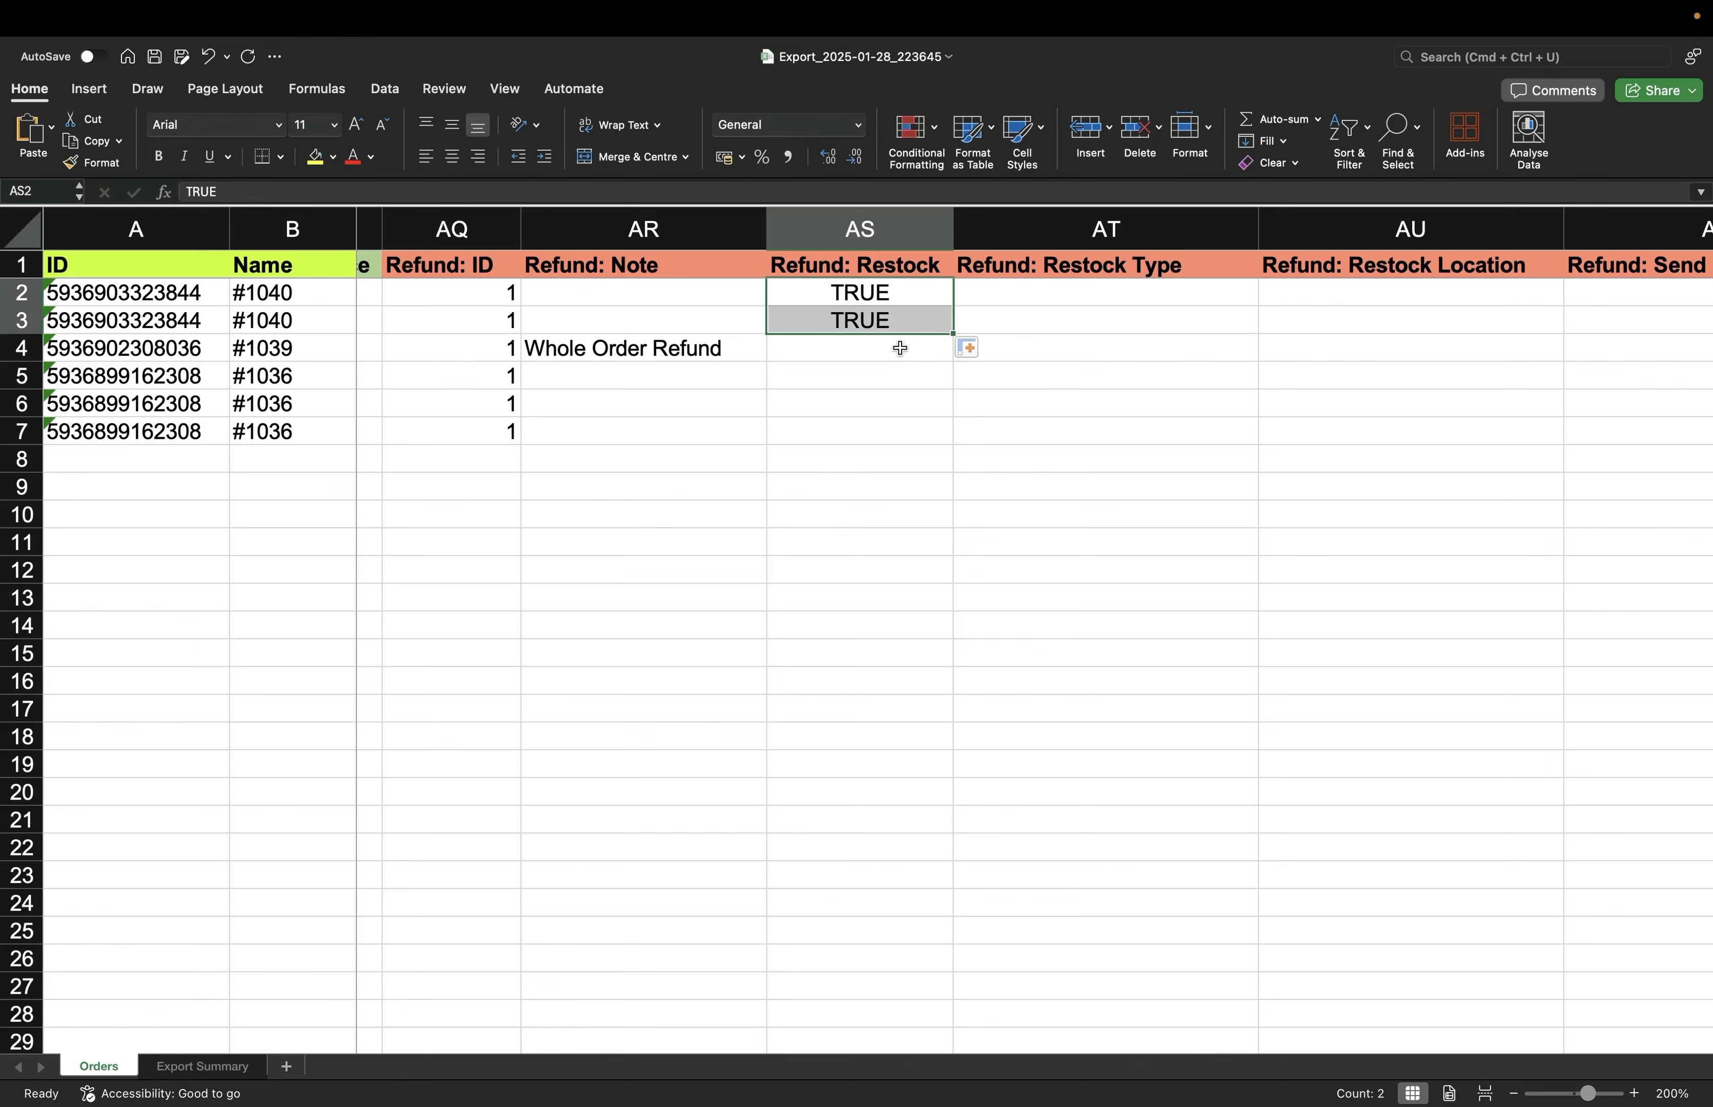
left_click(898, 347)
type("FALSE")
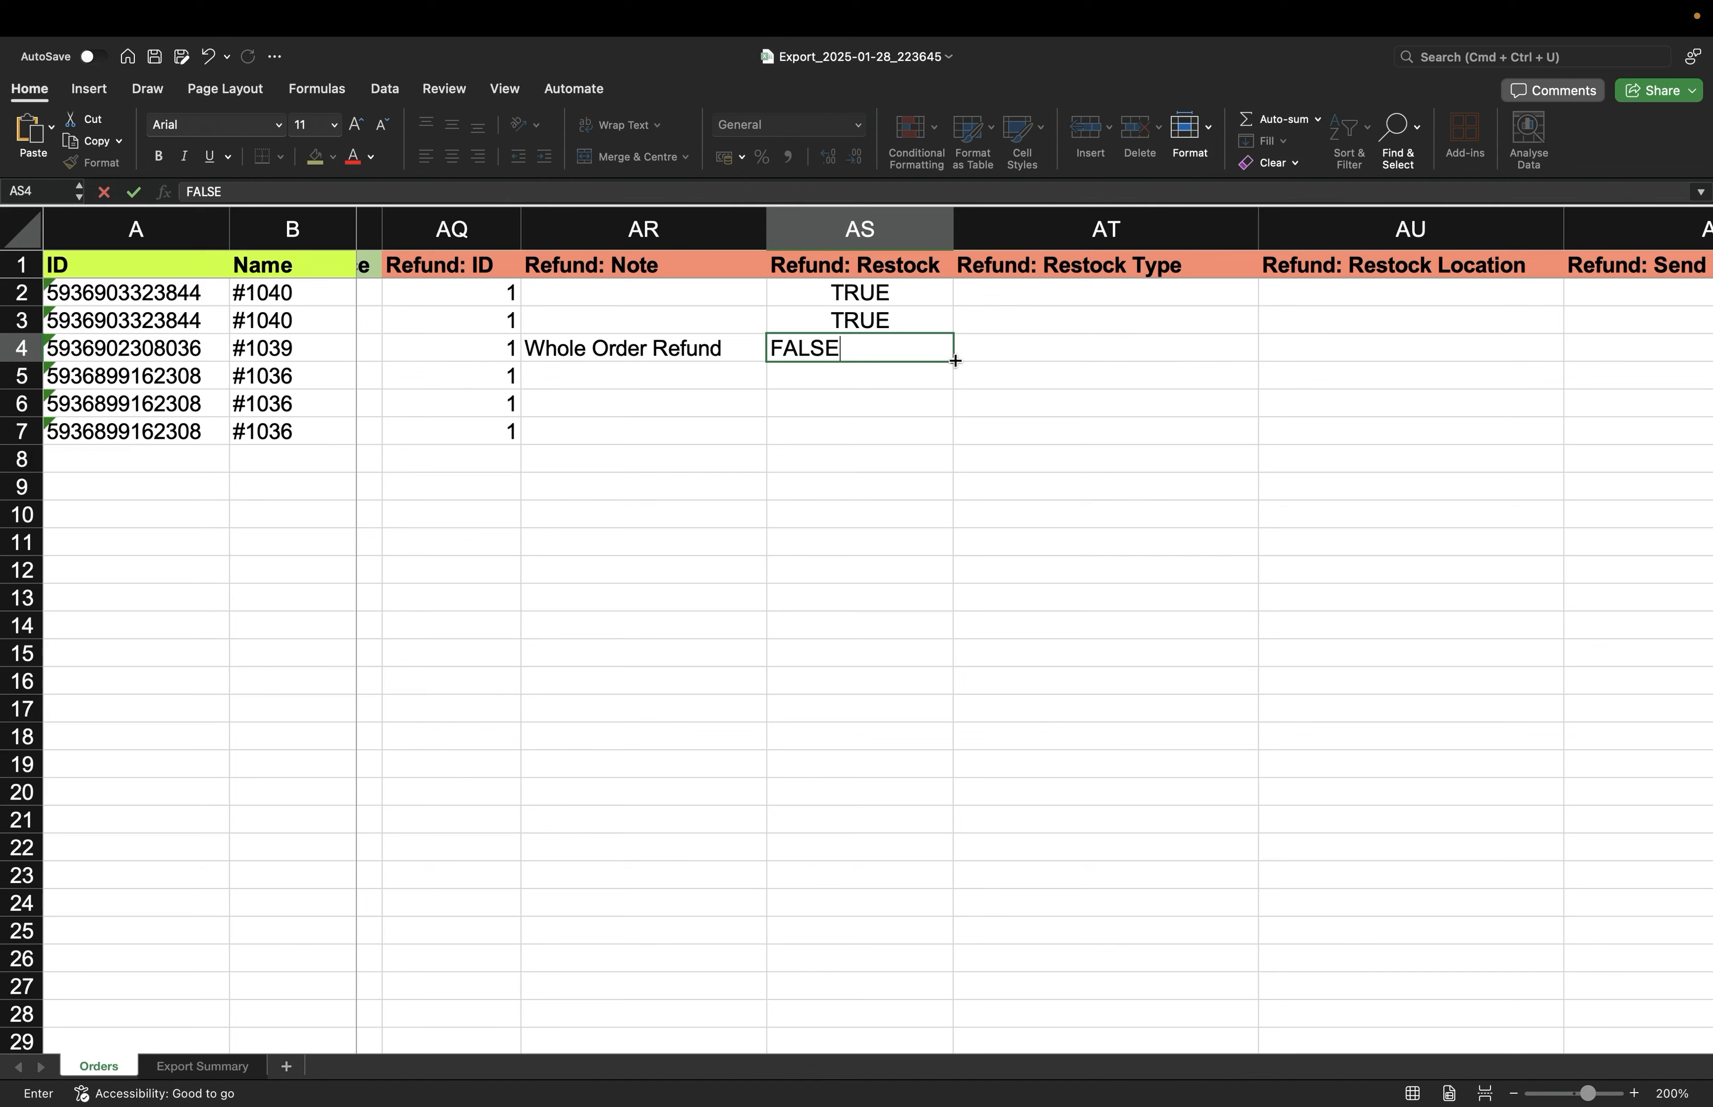
left_click_drag(955, 360, 955, 426)
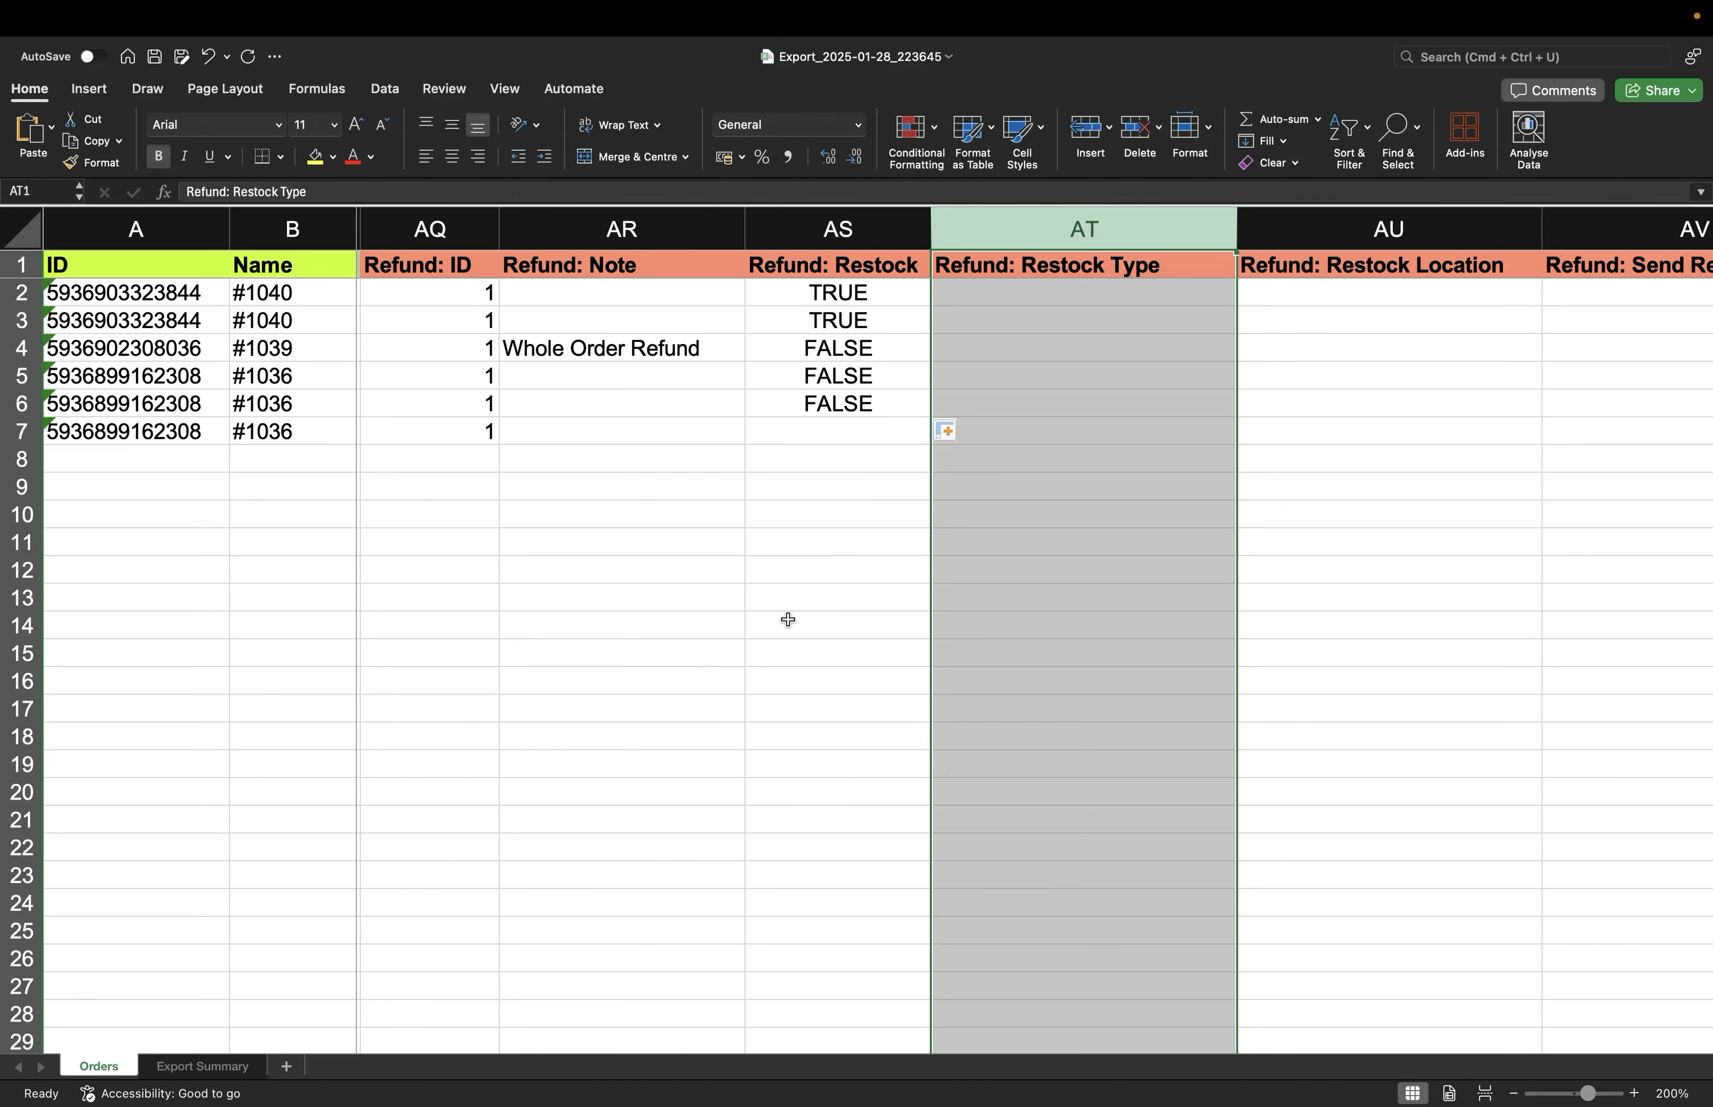
Examine the Refund: Restock Type, Restock Location, Send Receipt and Generate Transaction columns, and recheck the sheet's Line and Command columns.
scroll(1079, 605, "left", 1)
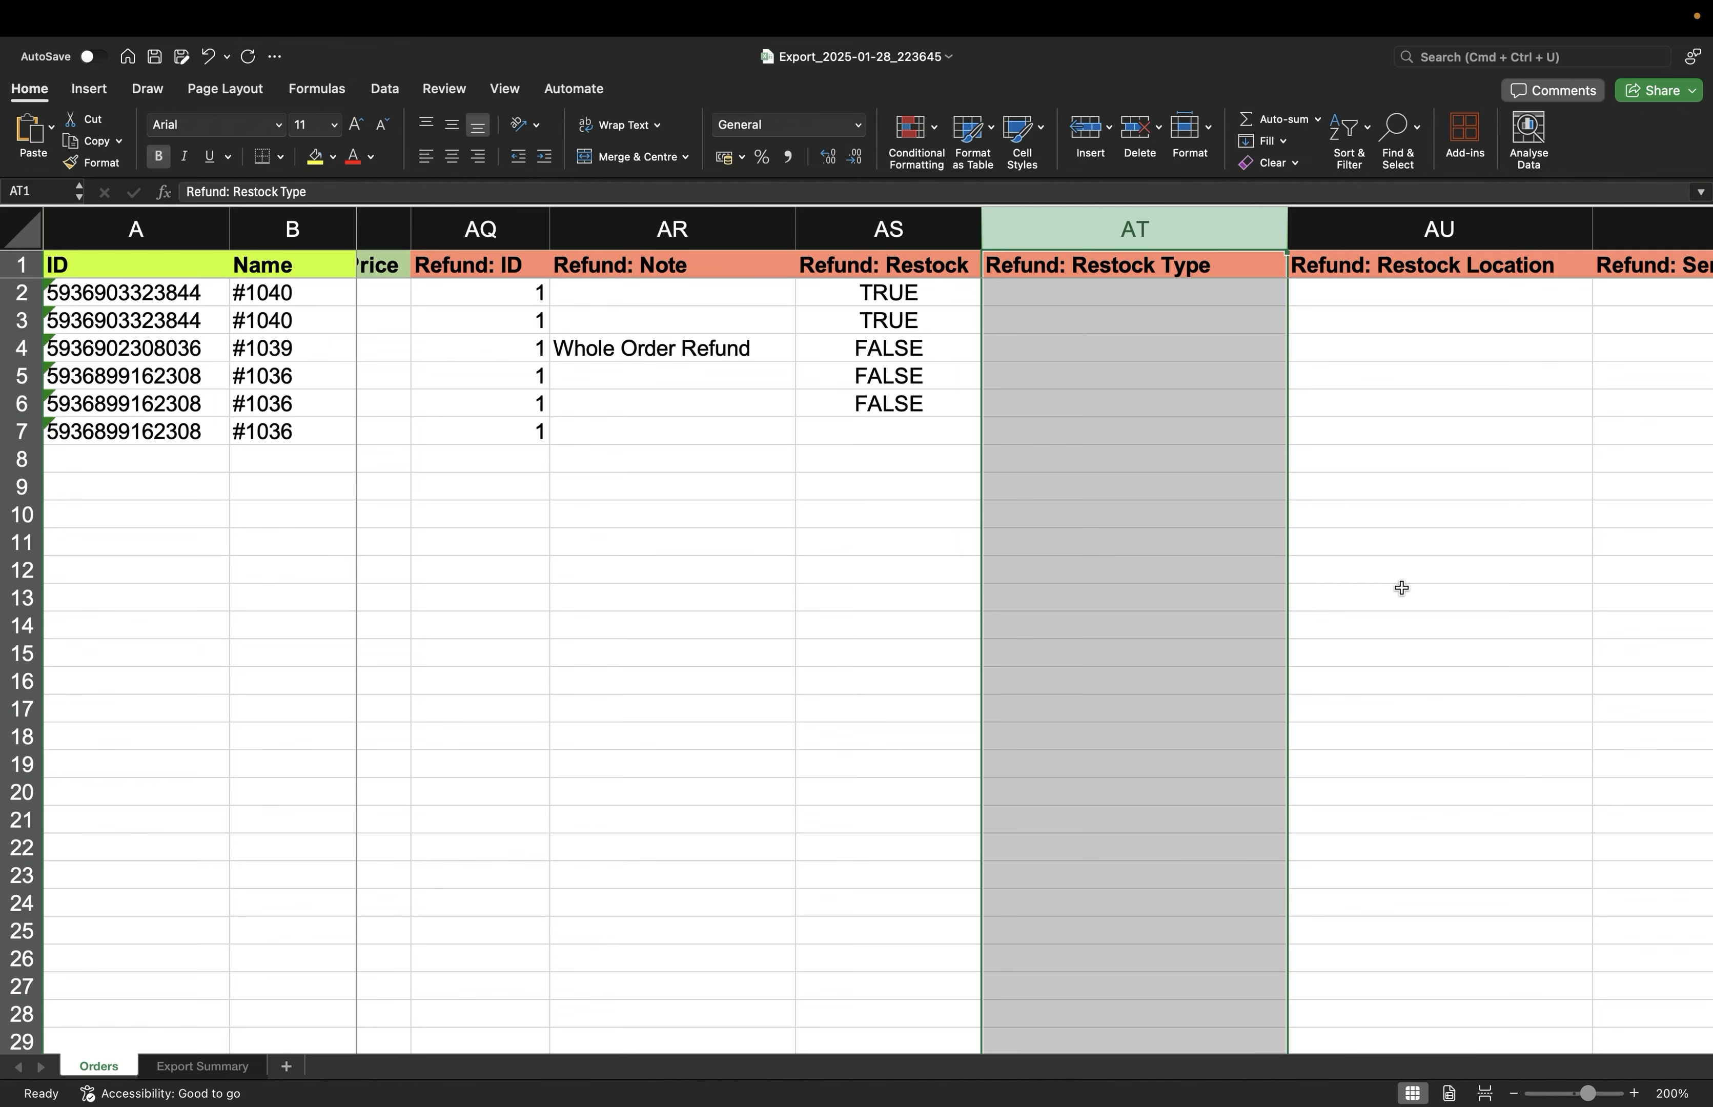
key("ctrl+Left")
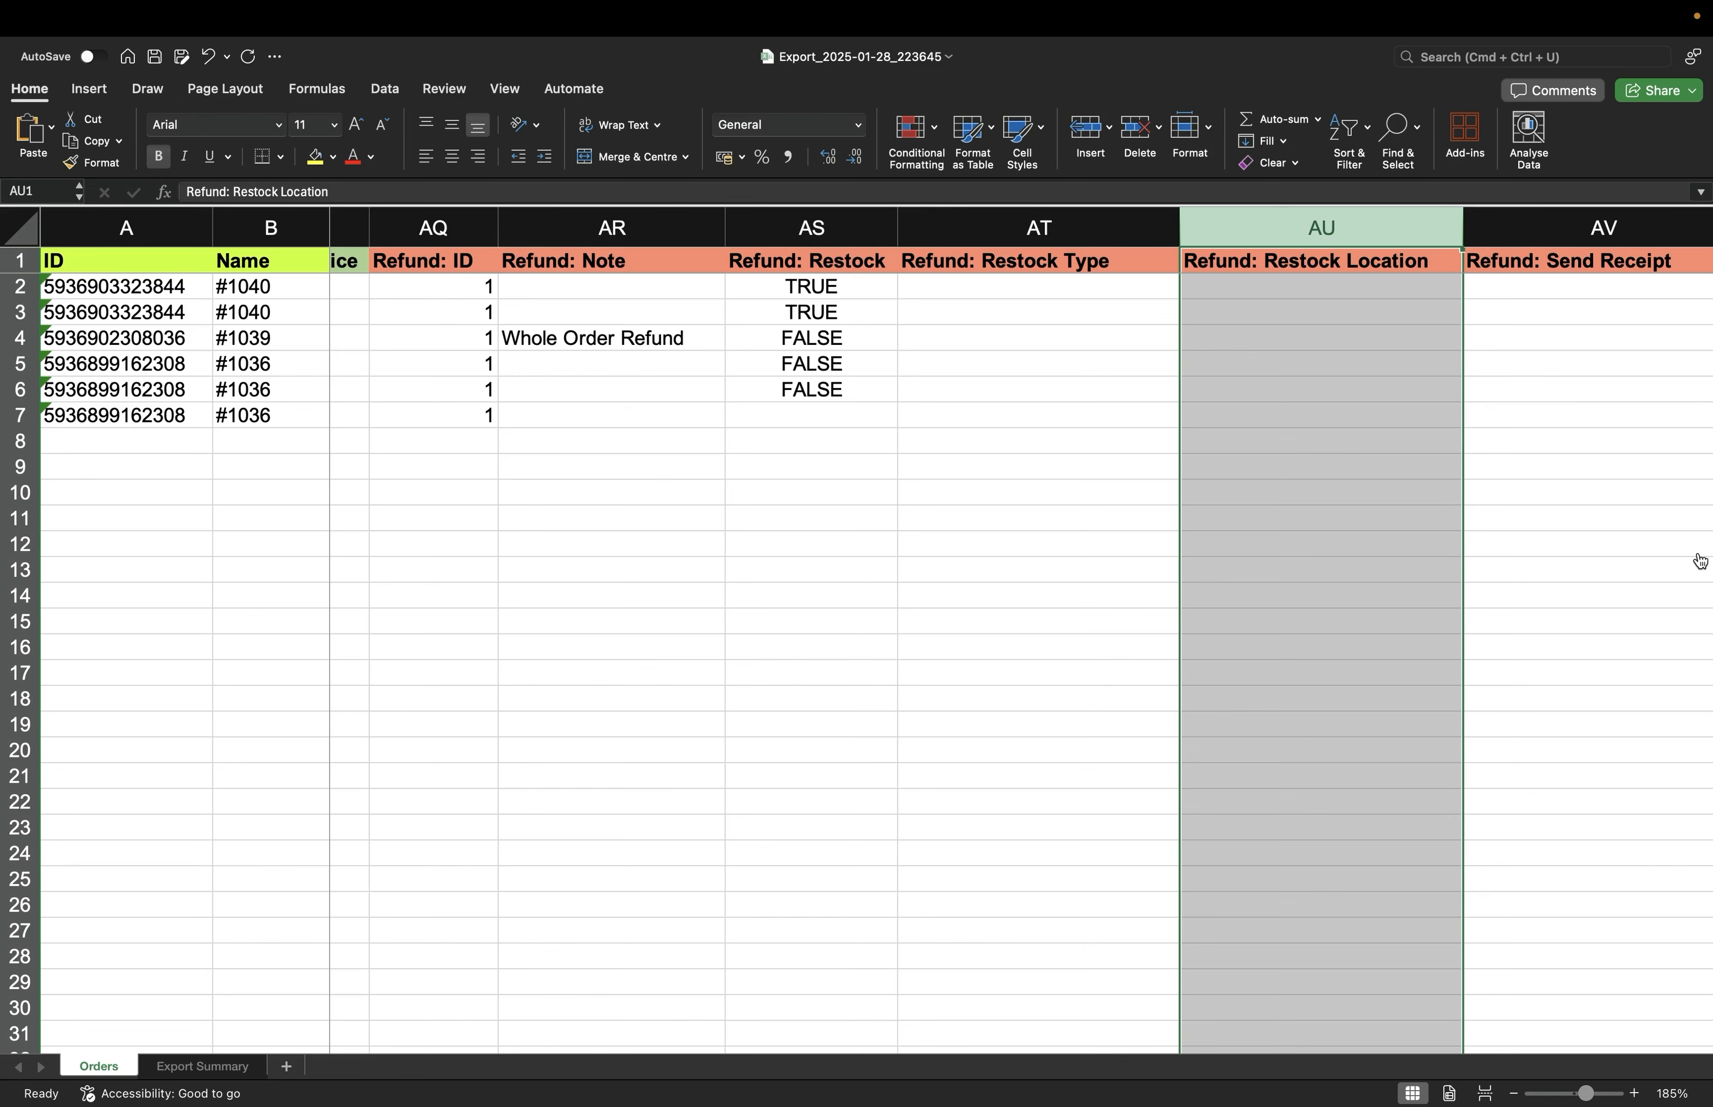
key("Right")
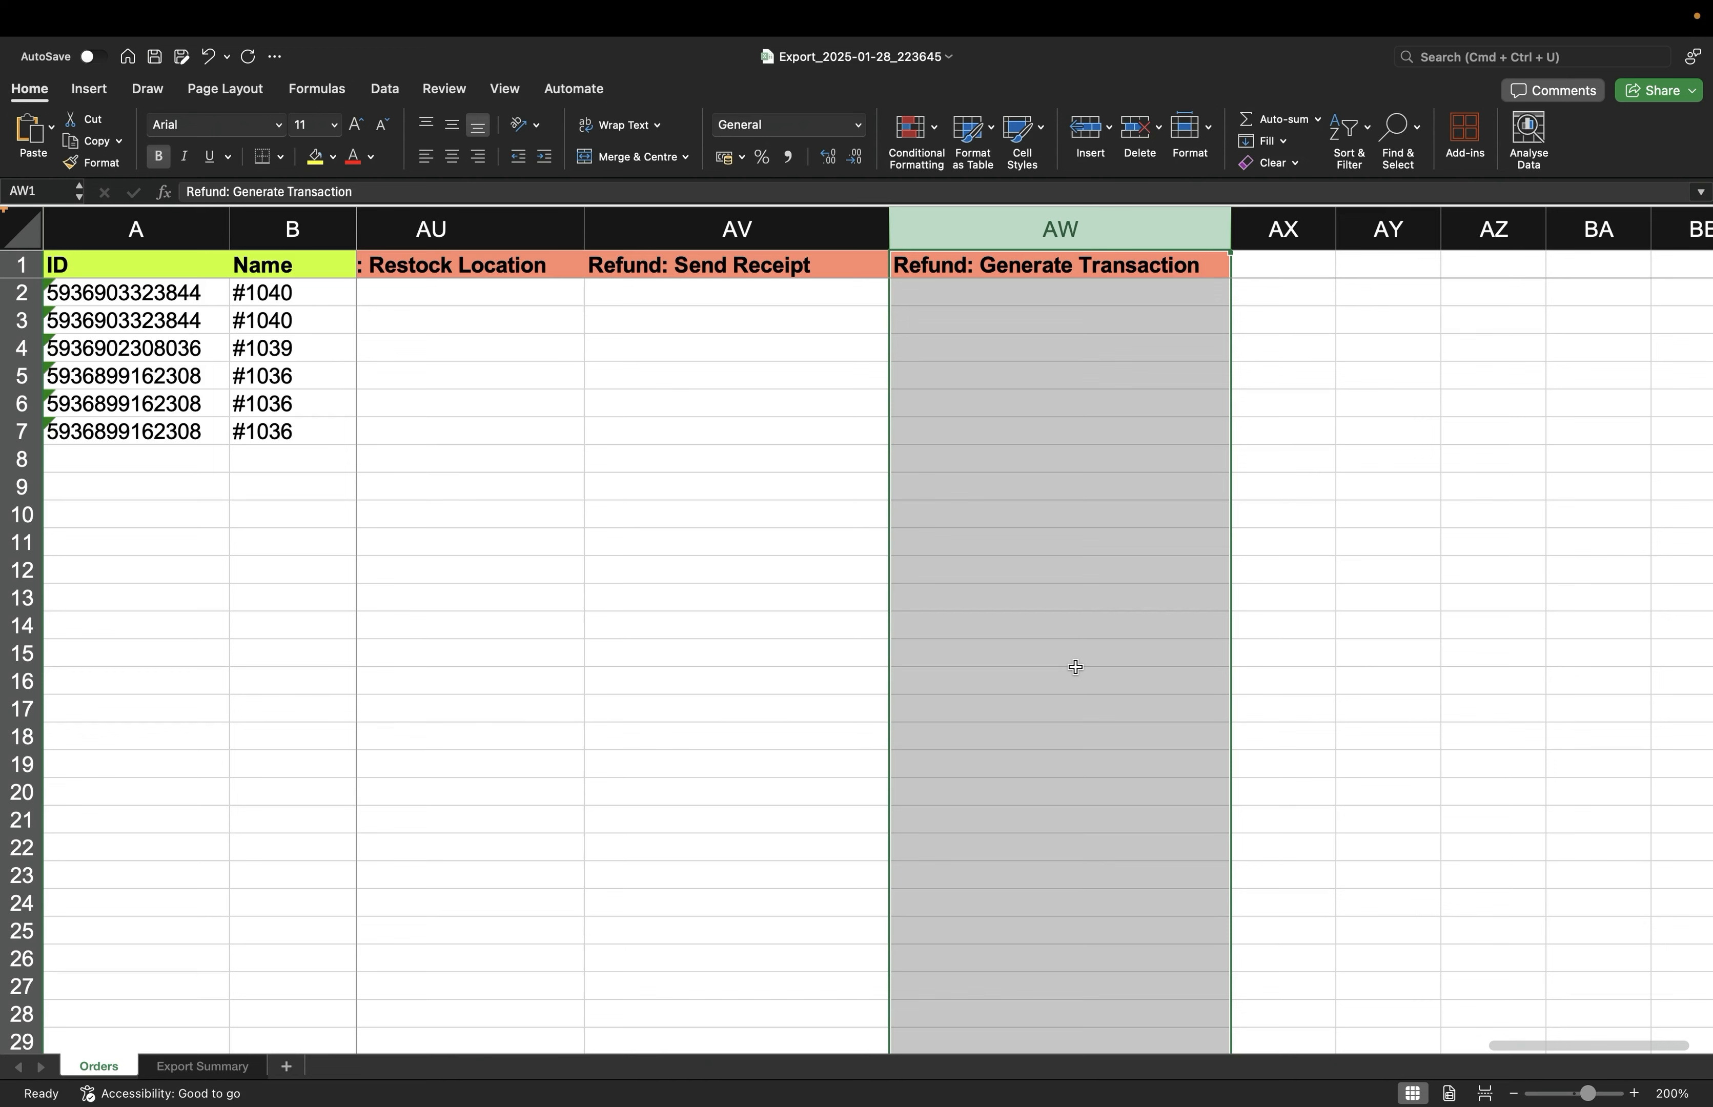
scroll(1075, 667, "right", 3)
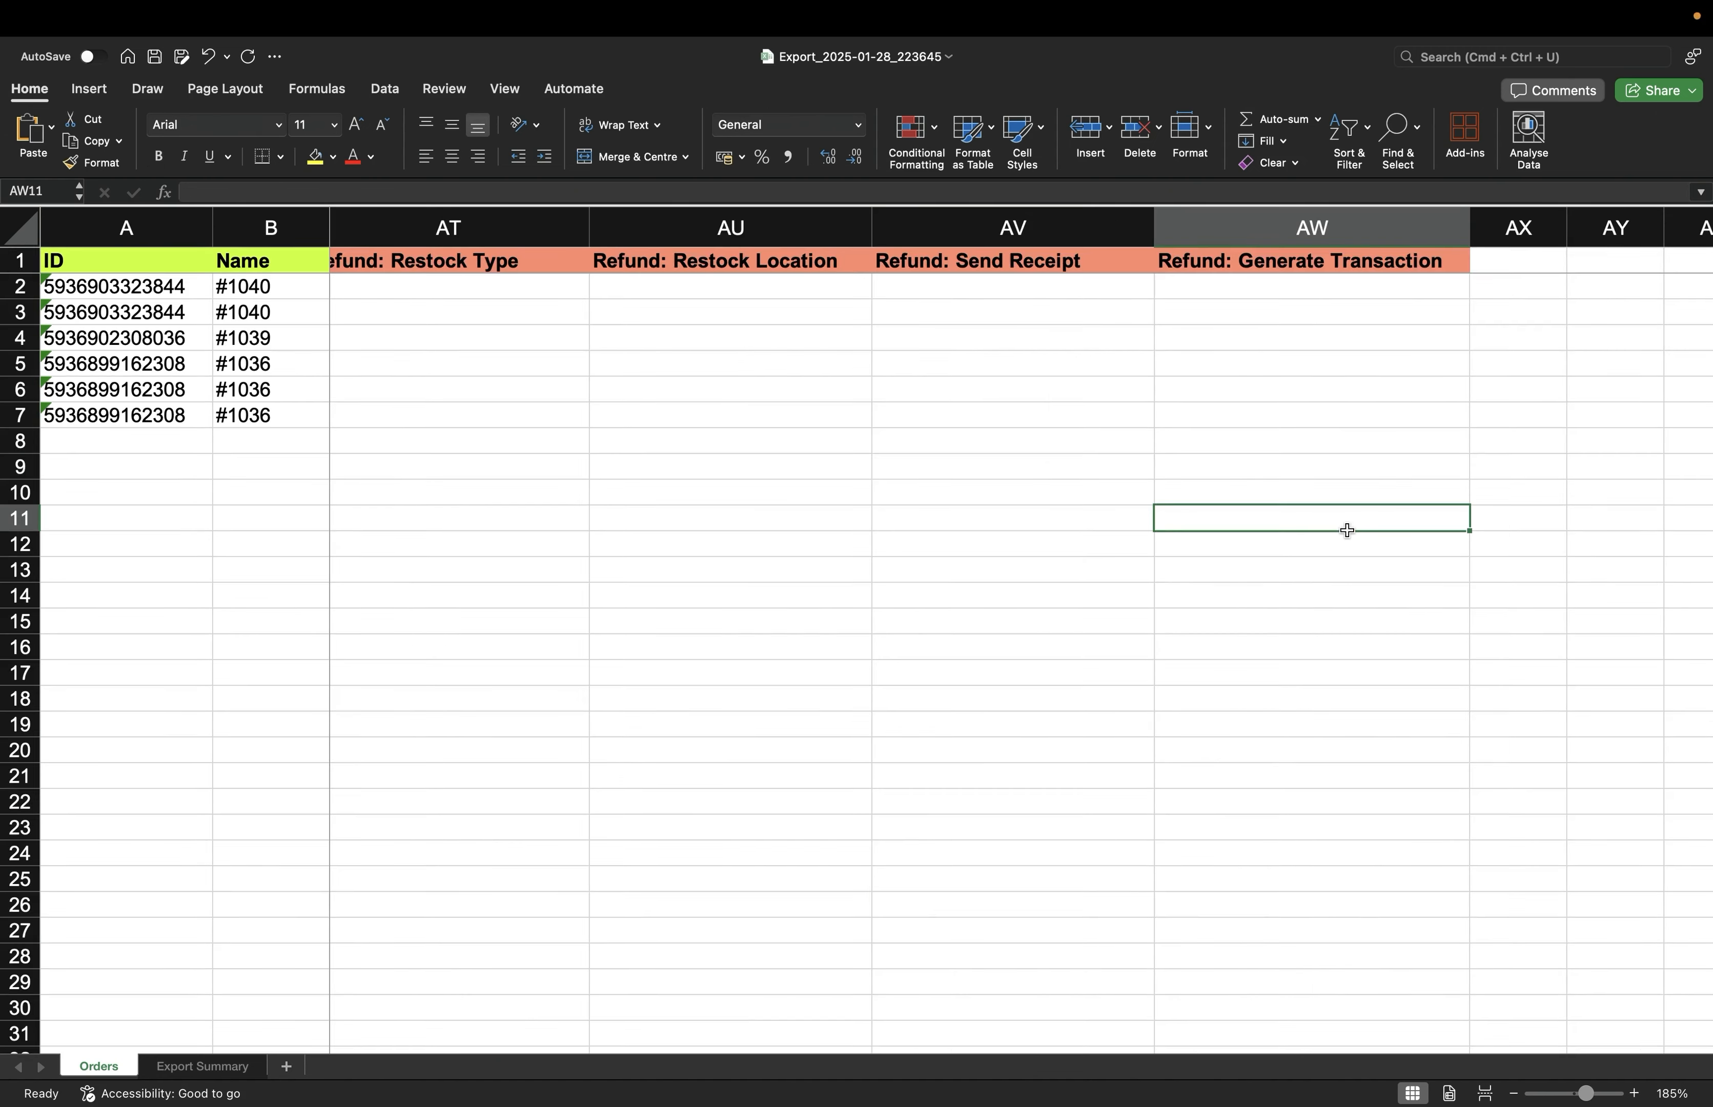
scroll(1347, 530, "left", 15)
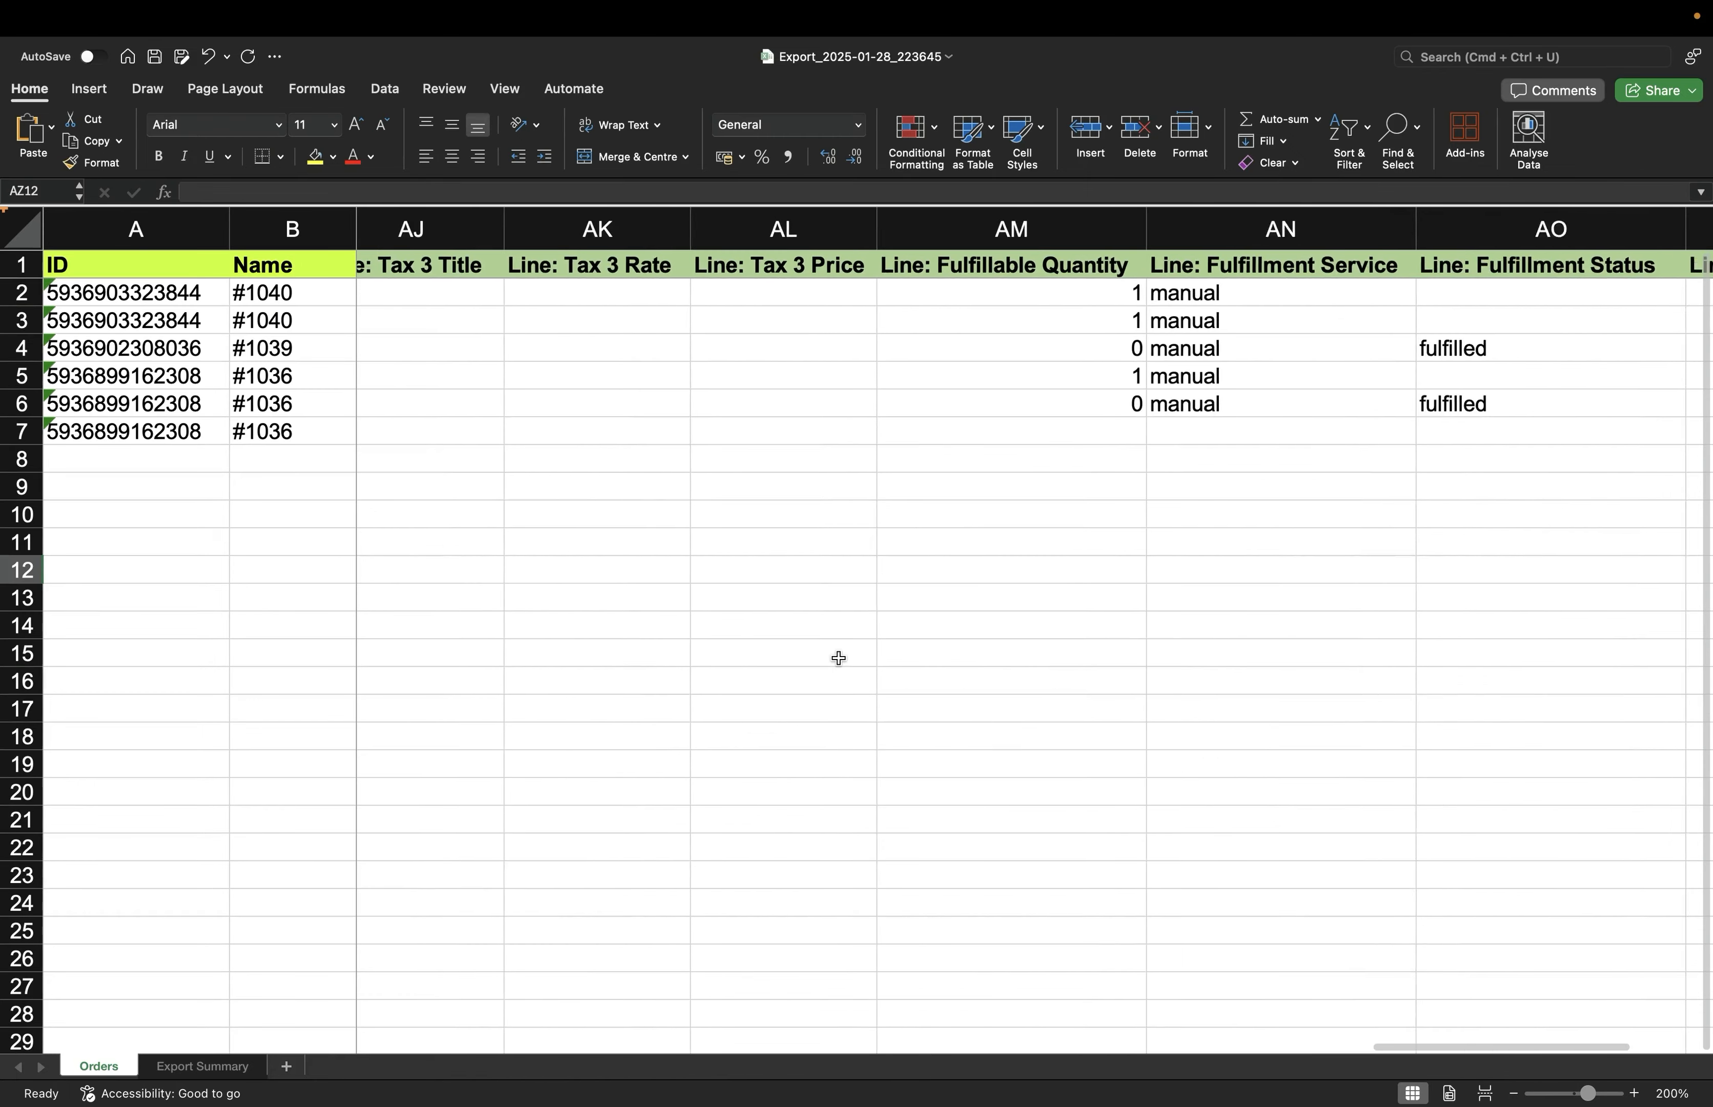
scroll(839, 658, "left", 15)
scroll(838, 657, "left", 15)
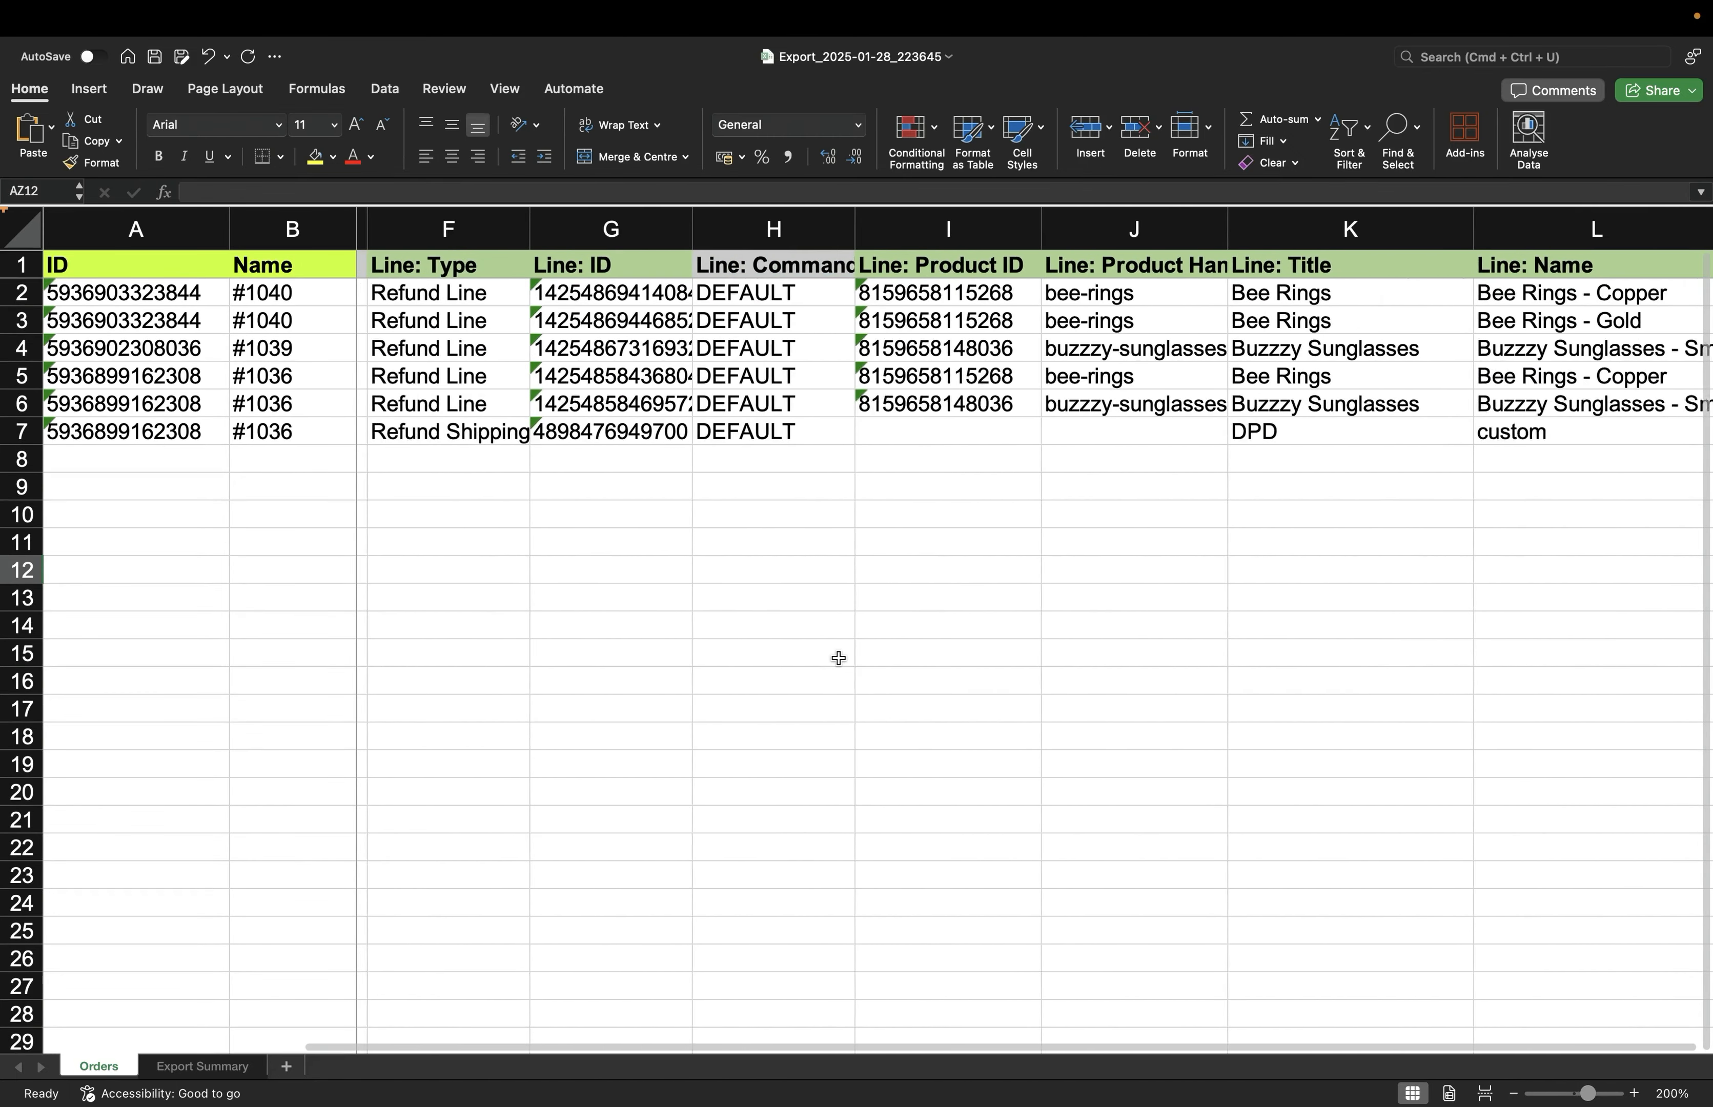
scroll(839, 657, "left", 5)
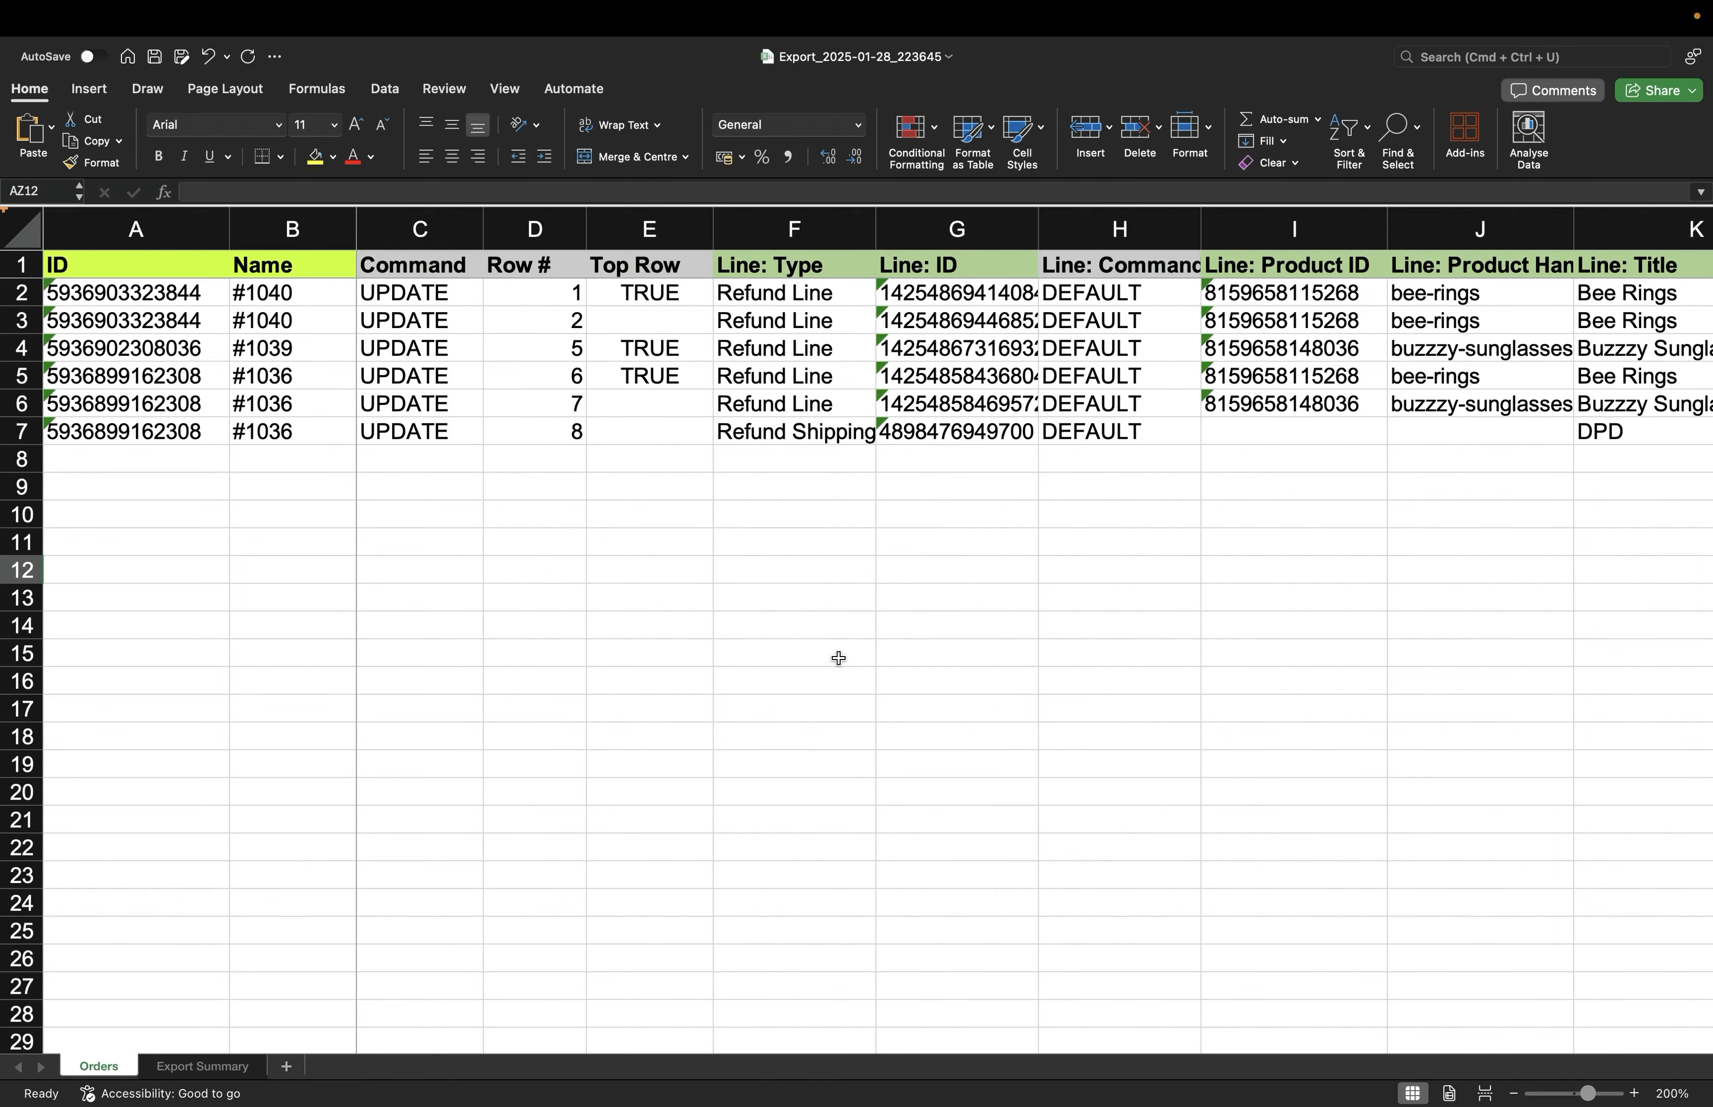
Save the workbook, switch to Matrixify in Shopify and upload Export_2025-01-28_223645.xlsx as a new import.
key("super+s")
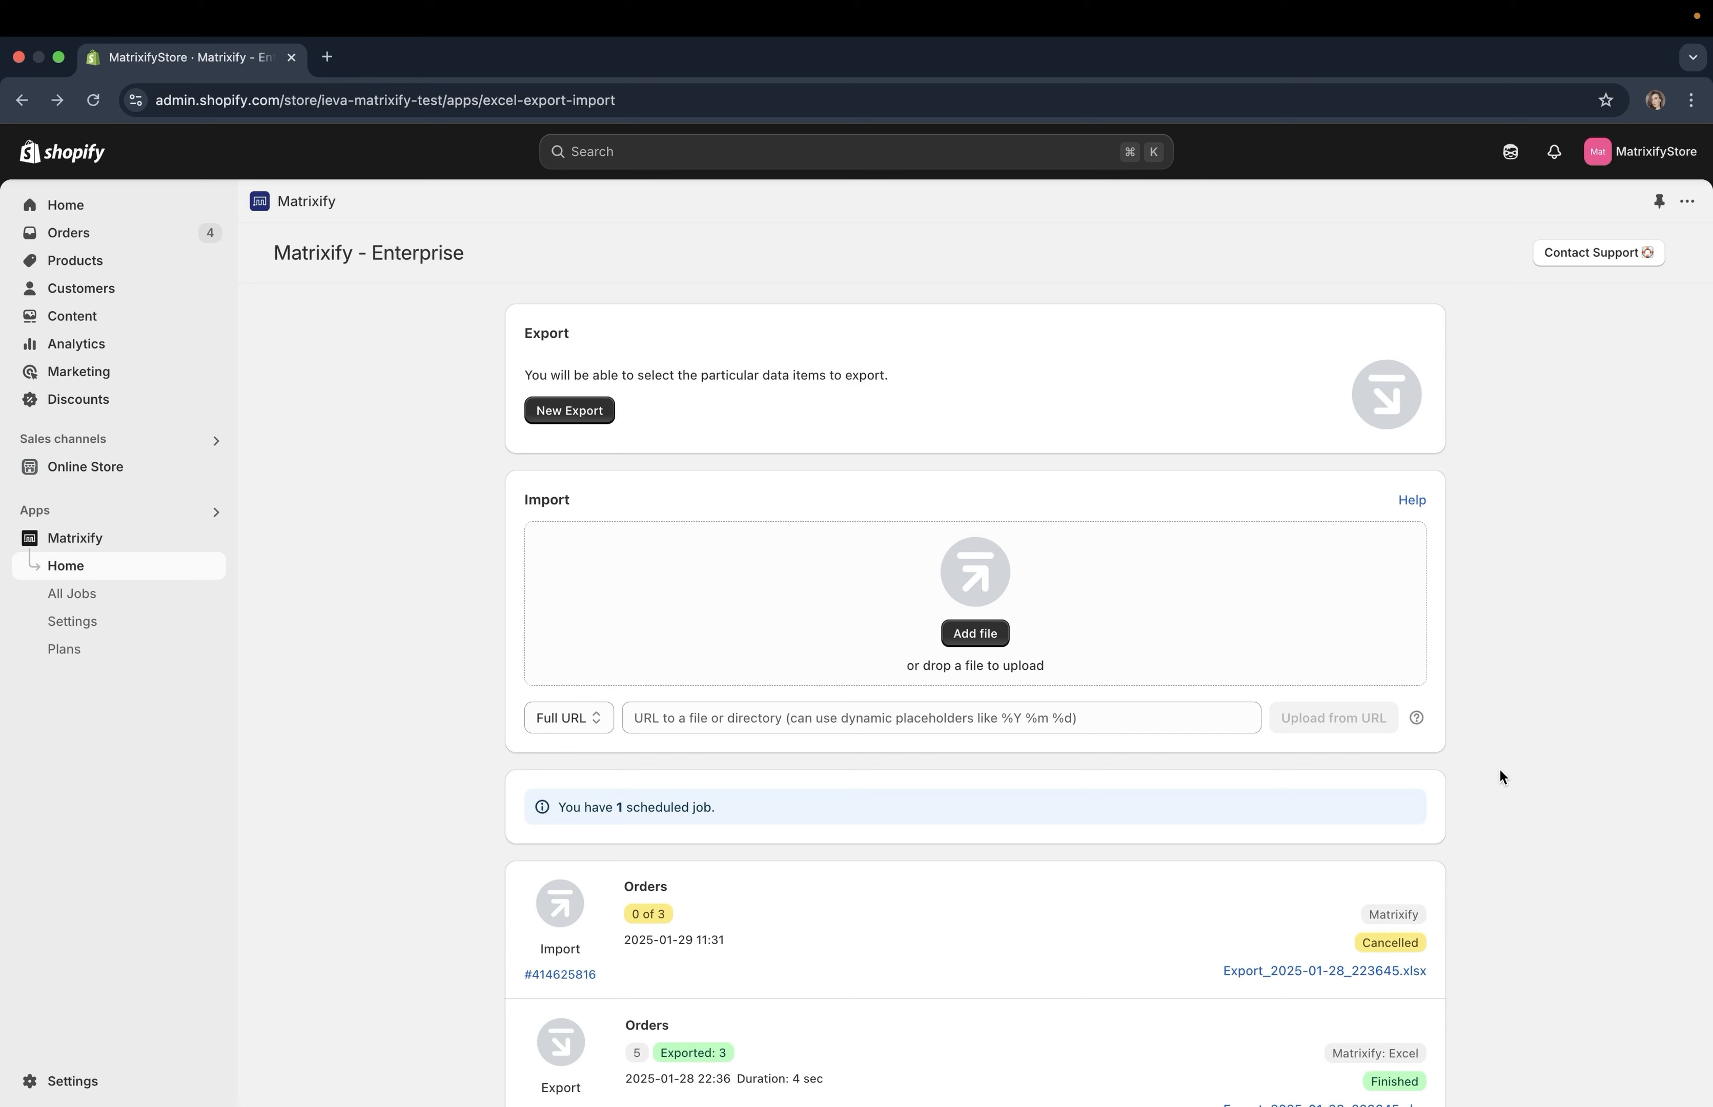
left_click(951, 631)
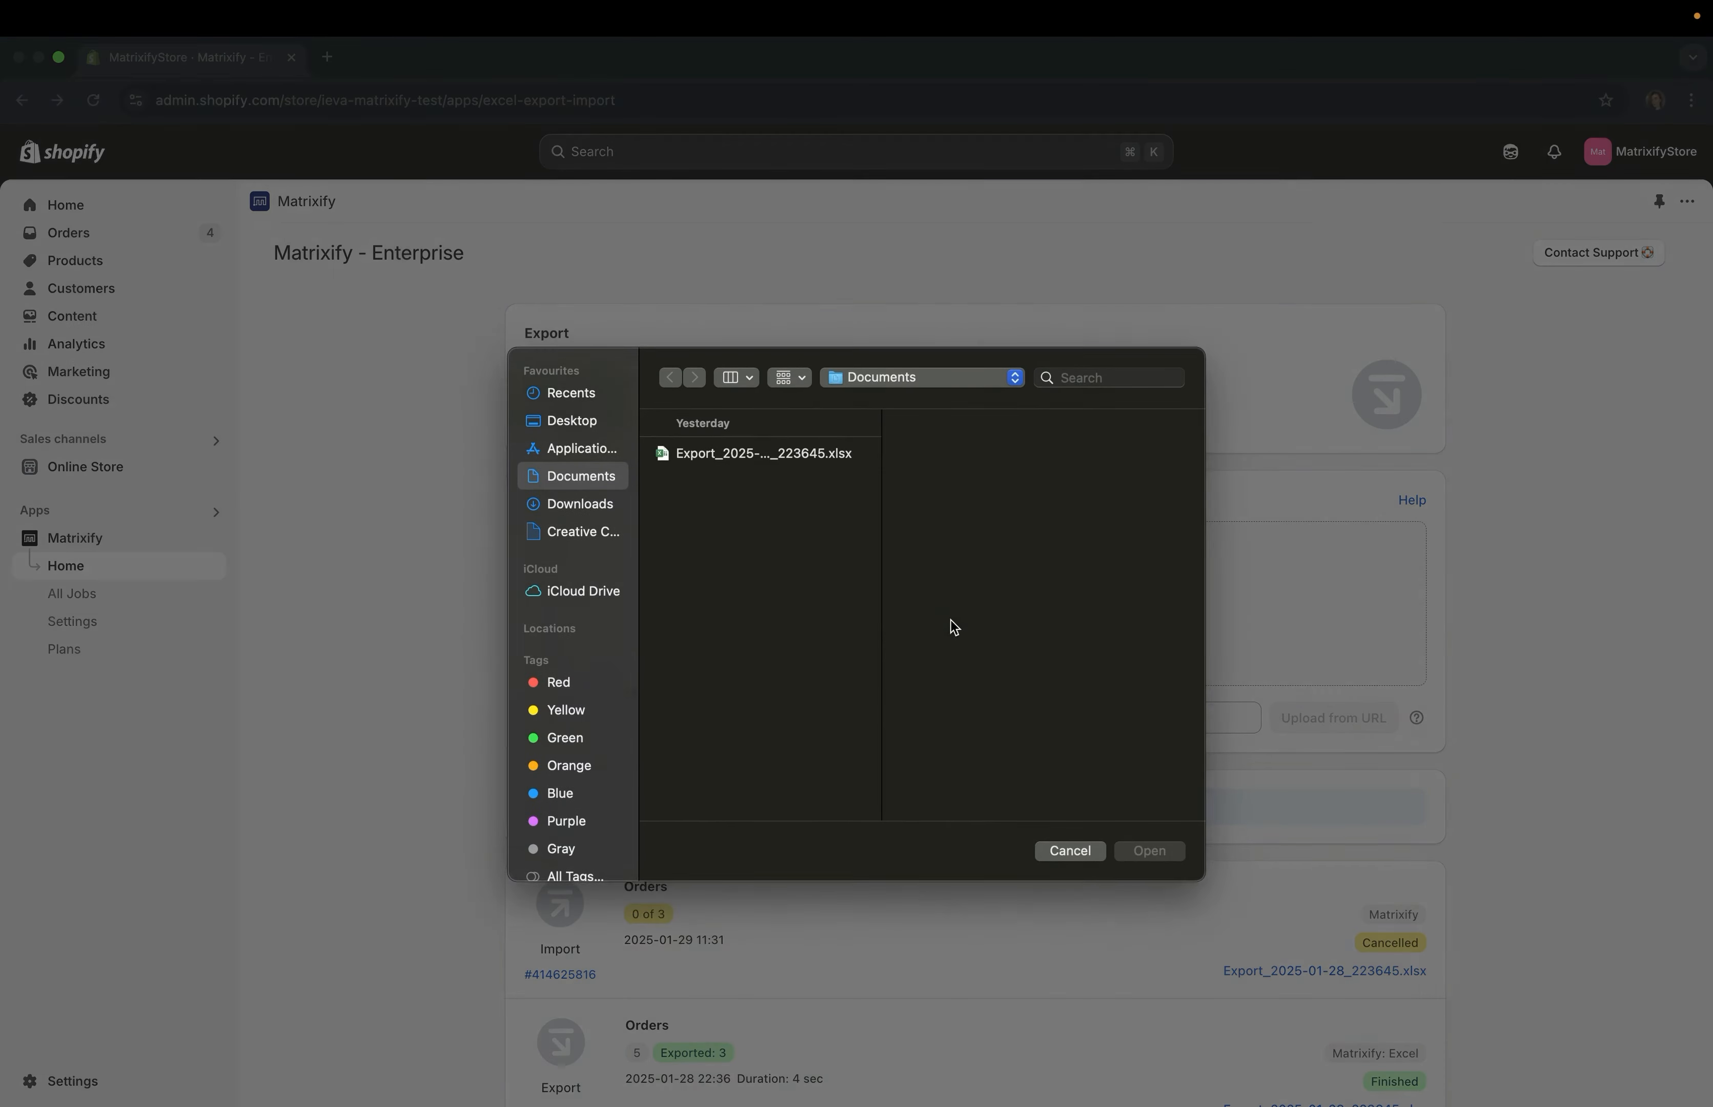
left_click(752, 458)
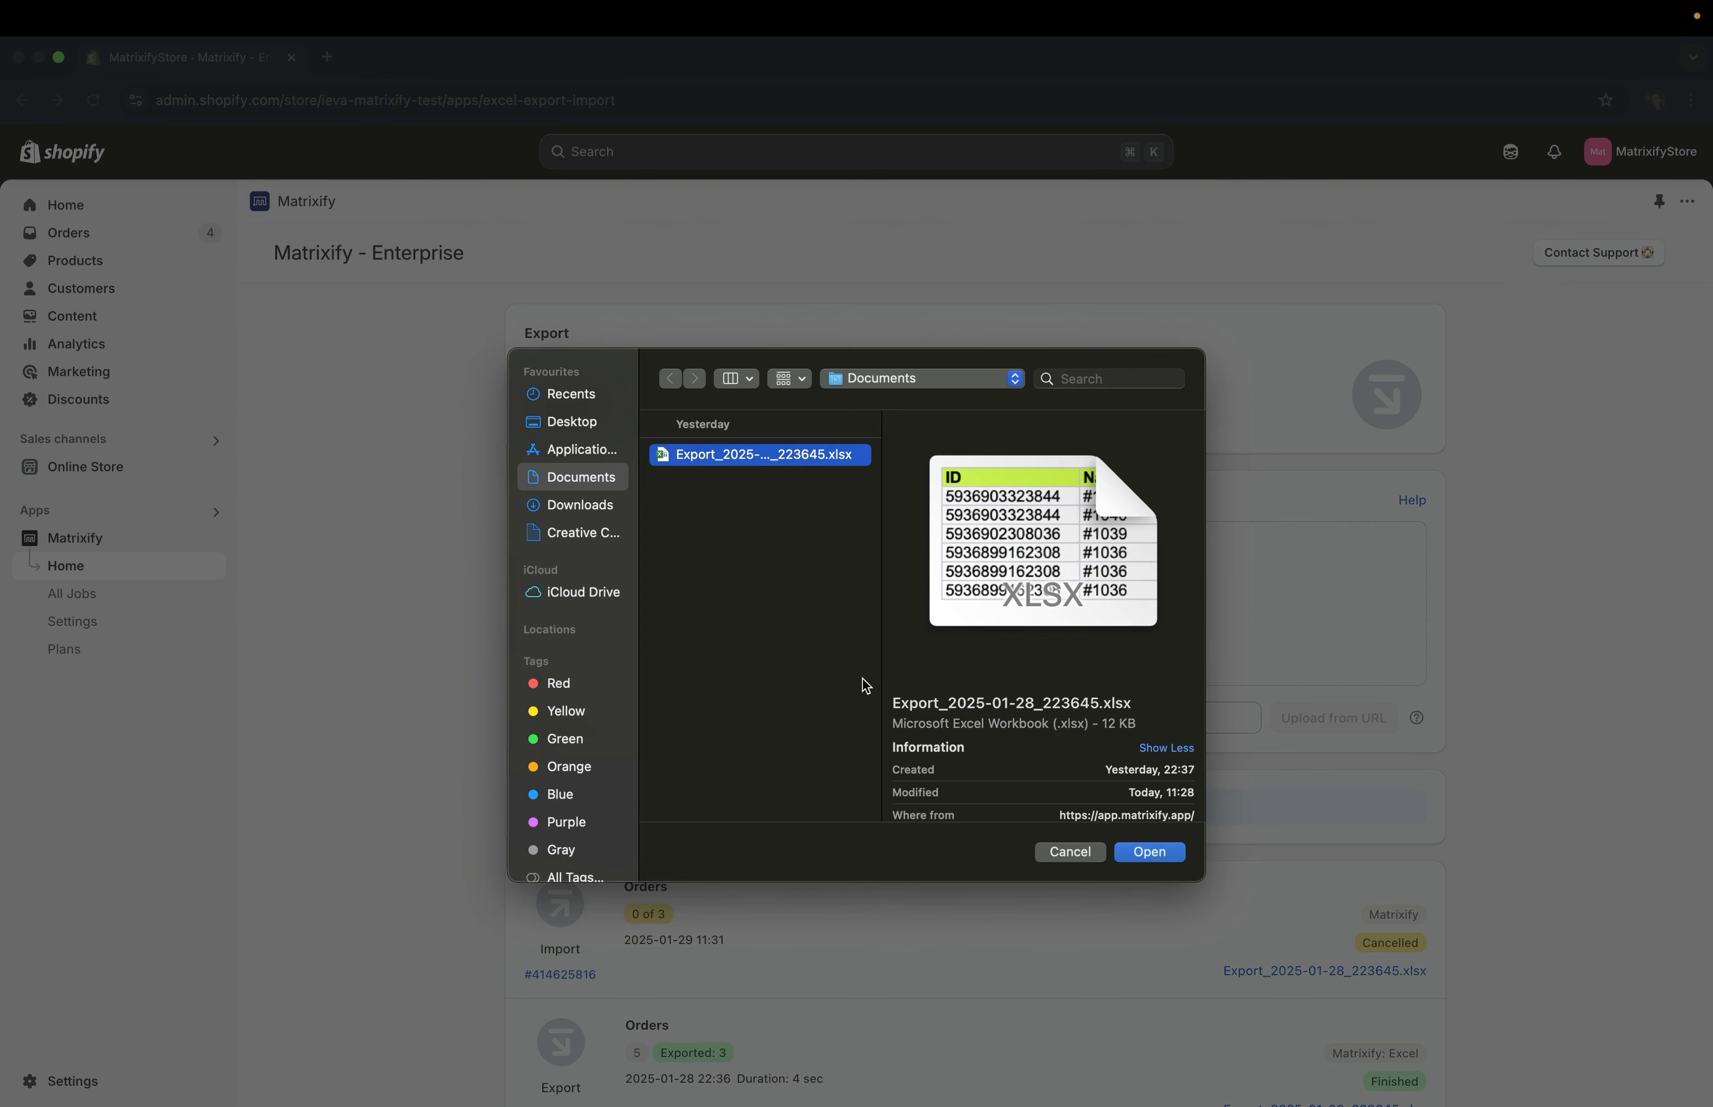
left_click(1145, 853)
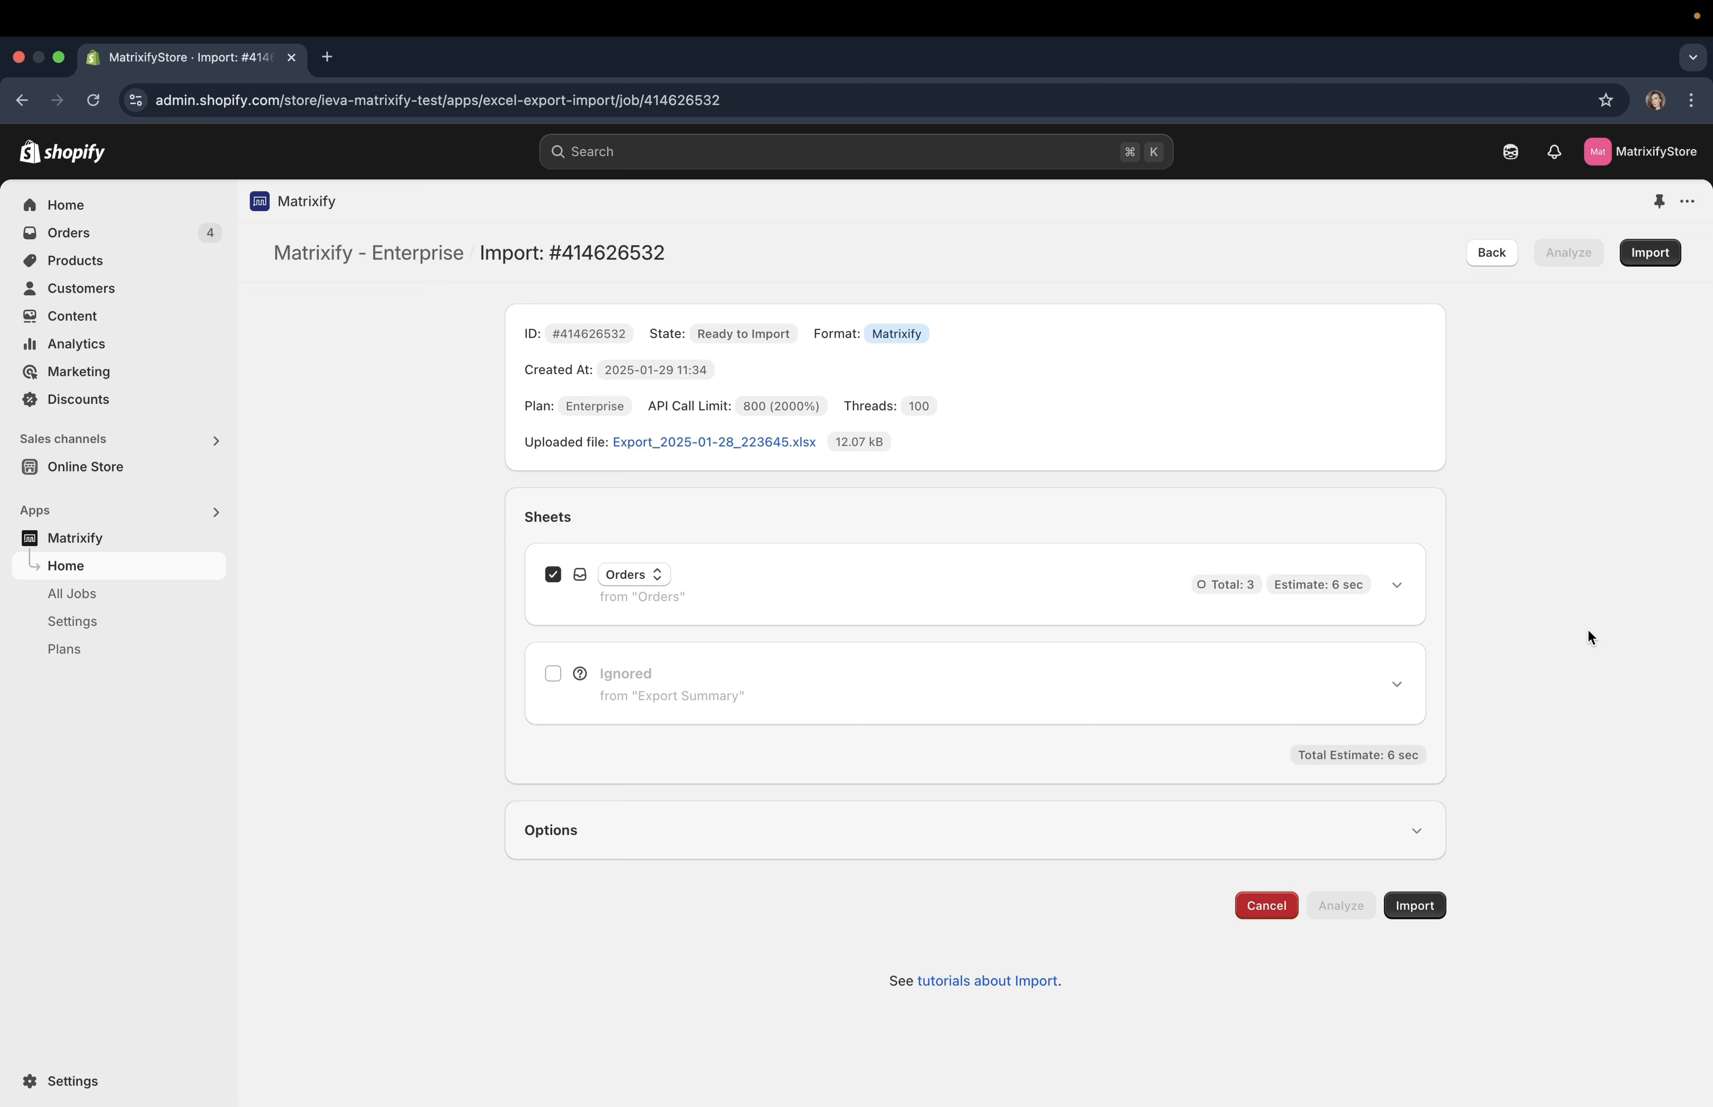
Run the import of the Orders sheet in Matrixify and open the store's order list.
left_click(1651, 253)
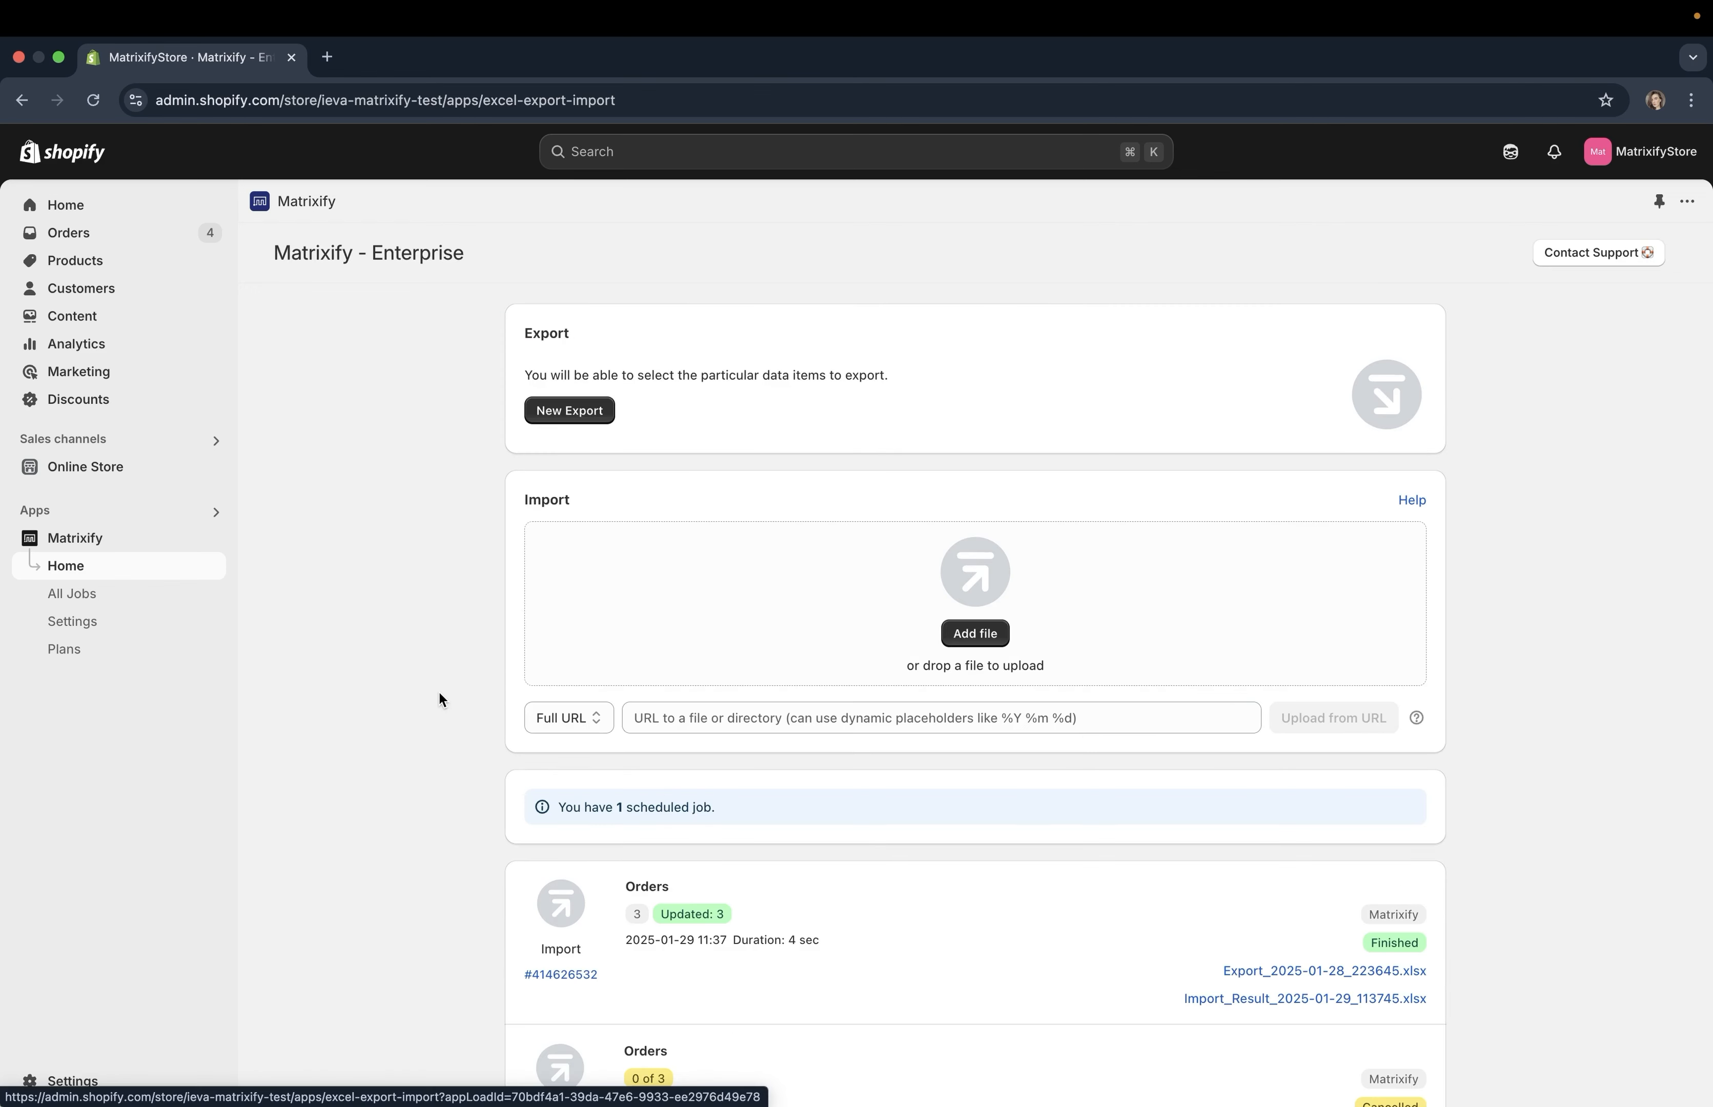
left_click(85, 233)
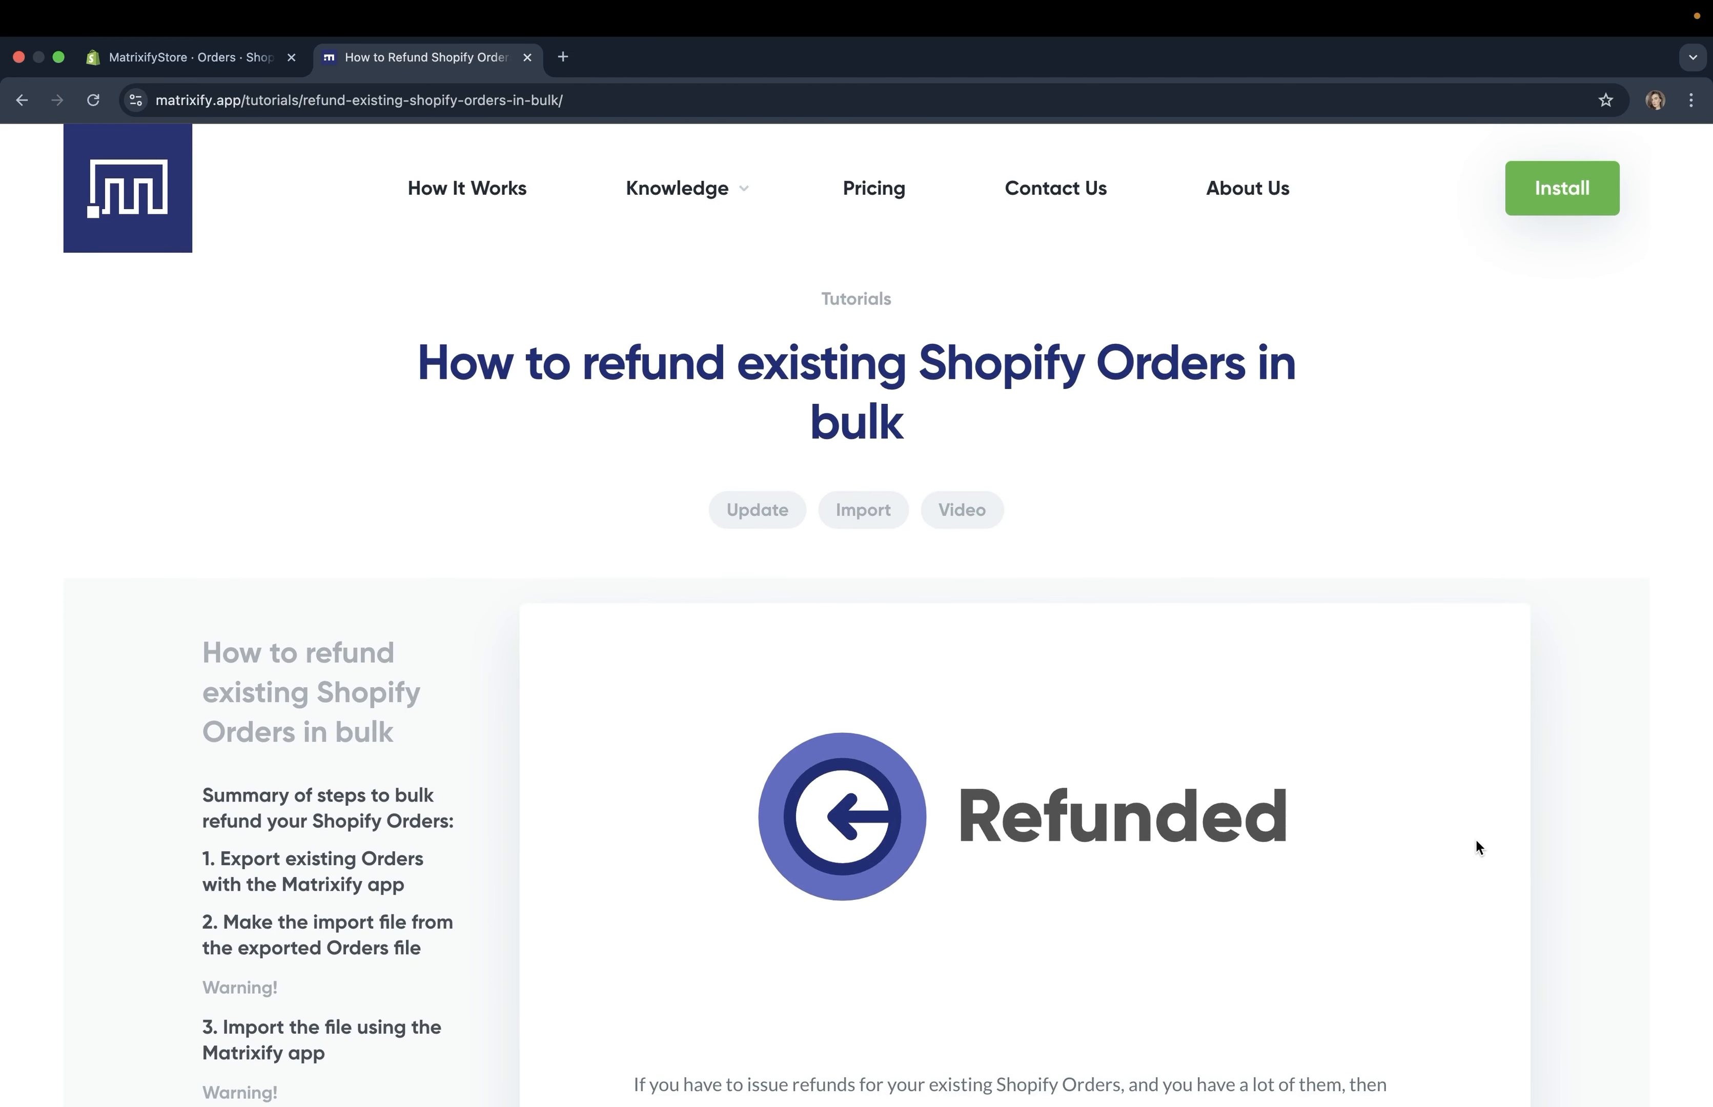
Read through the Matrixify tutorial on refunding existing Shopify orders in bulk, including the section on partial refunds with a specific amount.
scroll(1476, 841, "down", 15)
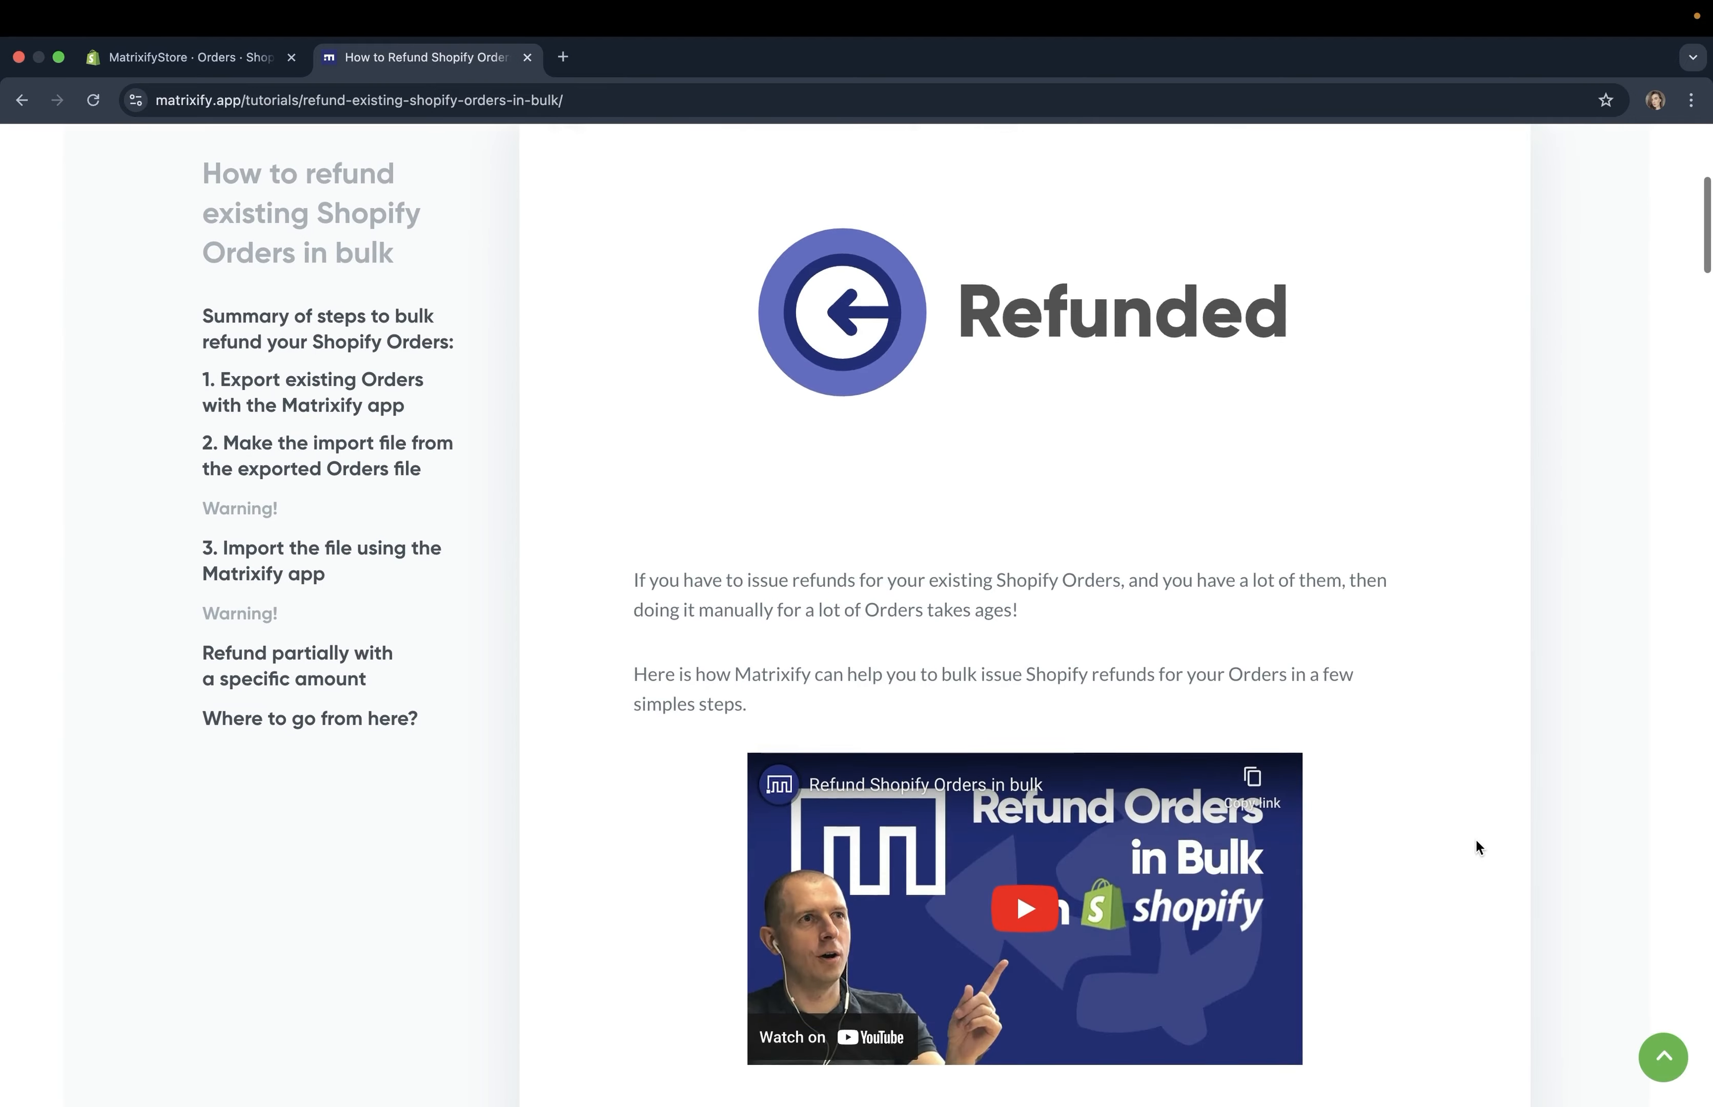
scroll(1476, 842, "down", 15)
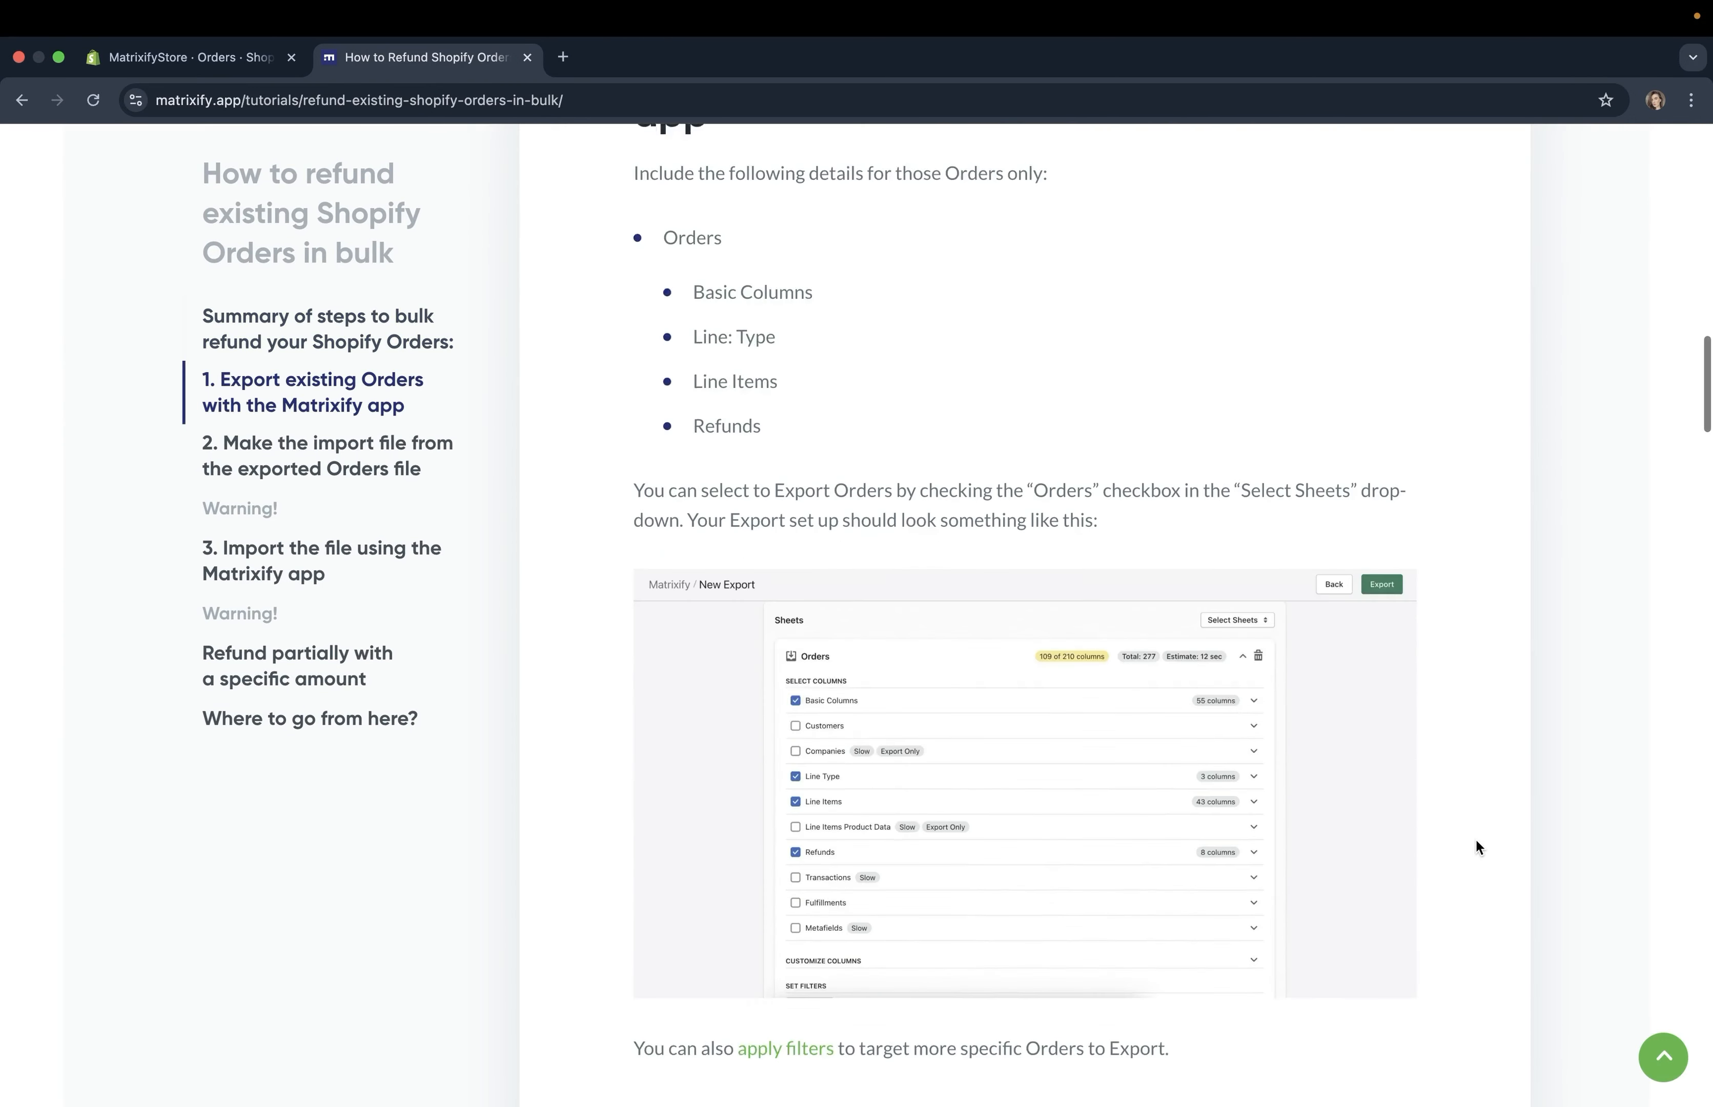
scroll(1475, 838, "down", 15)
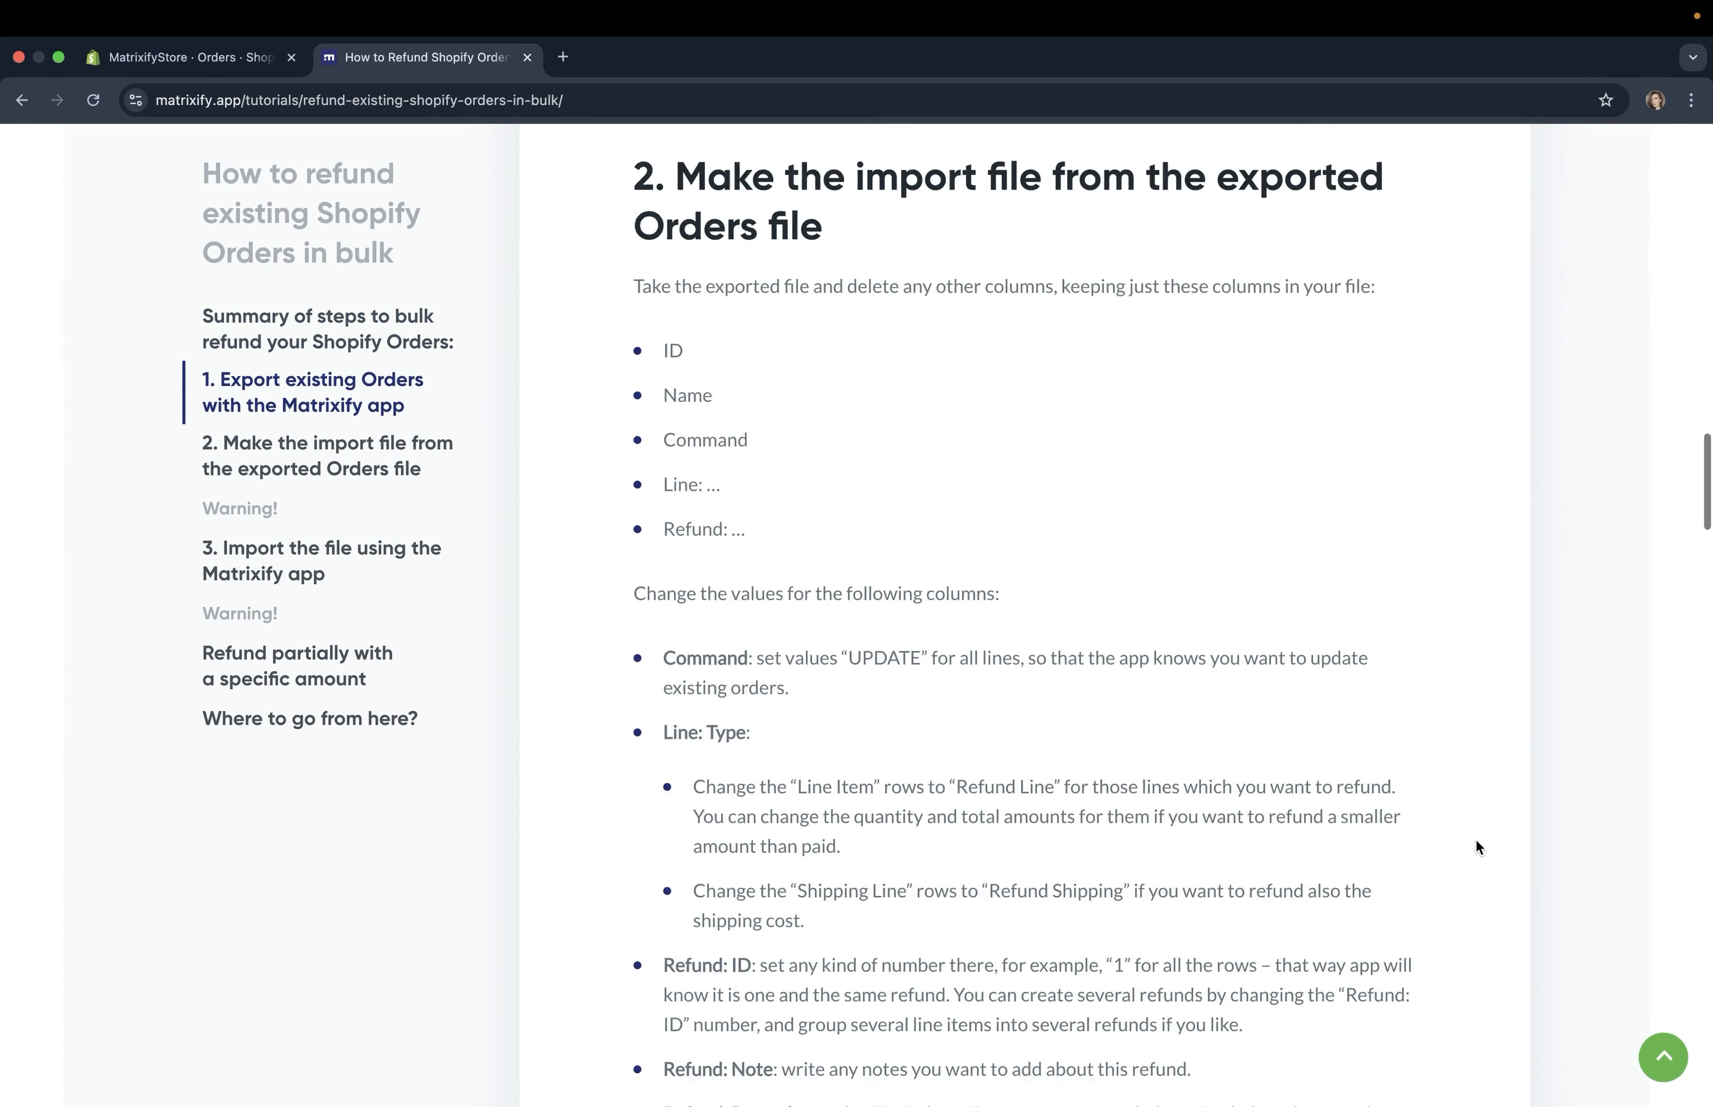
scroll(1477, 845, "down", 15)
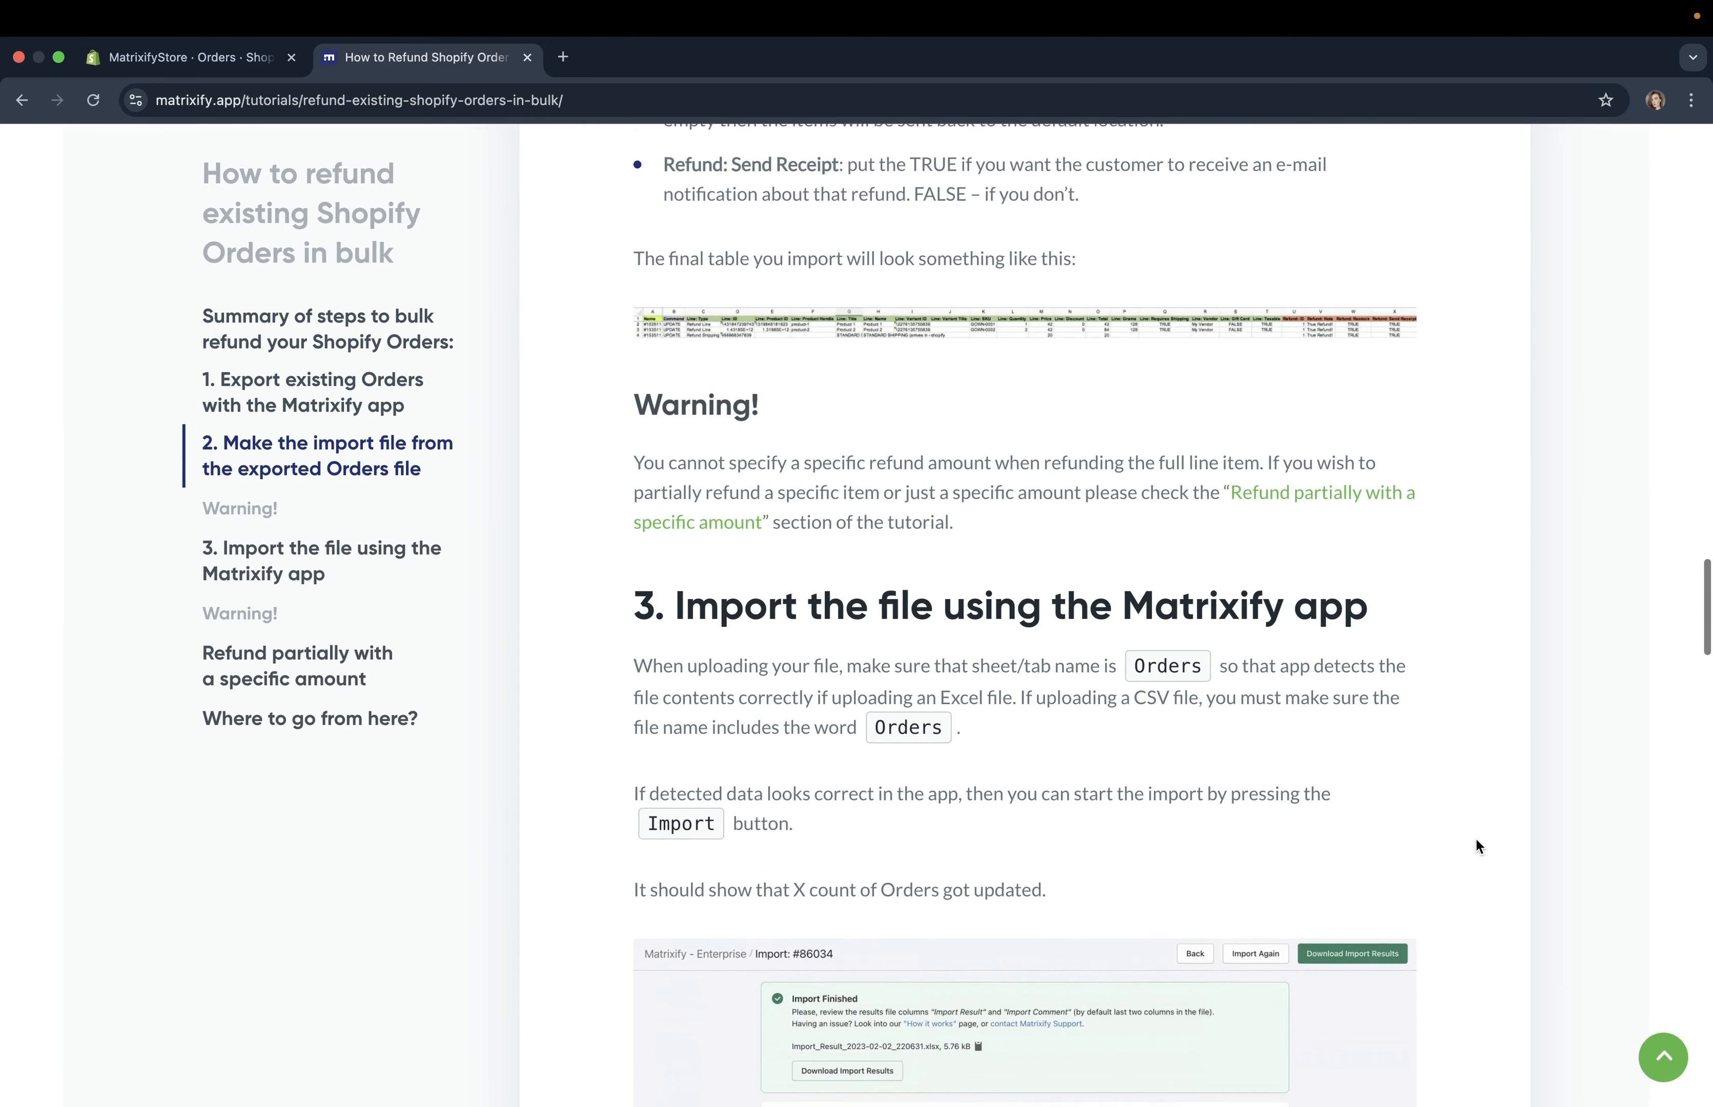
scroll(1475, 835, "down", 15)
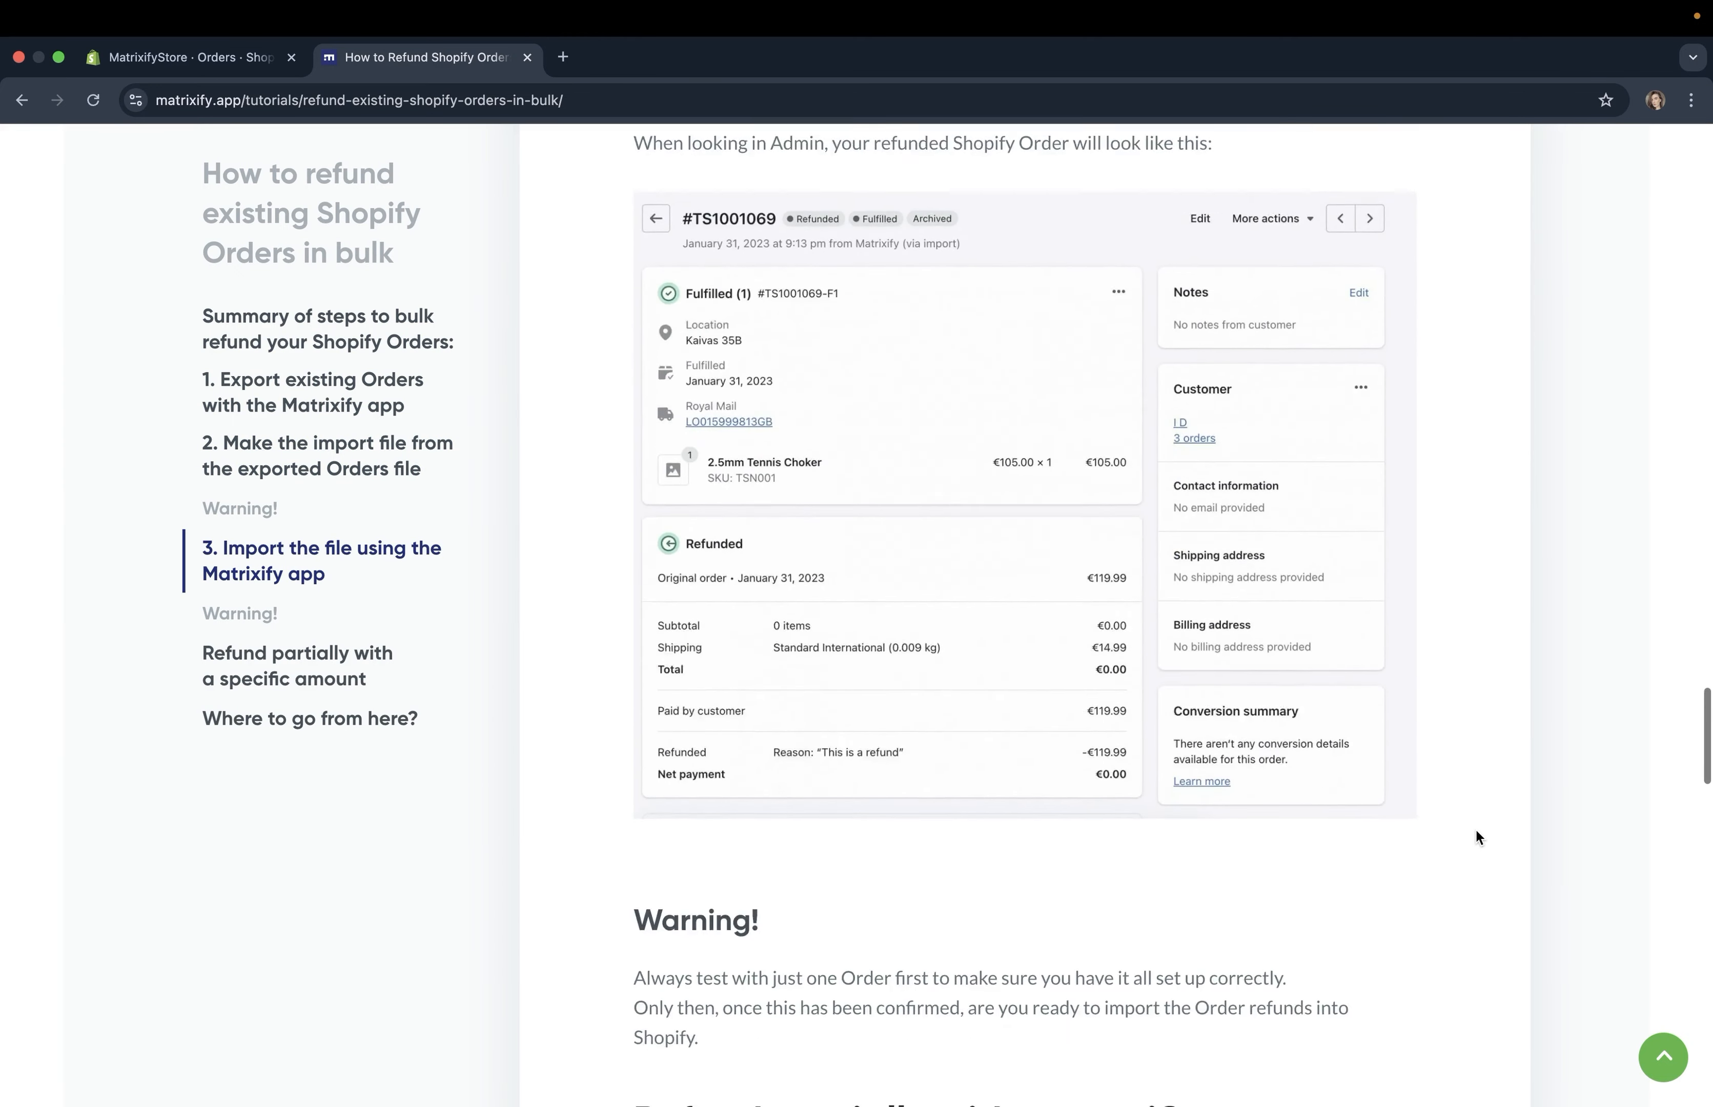
scroll(1474, 828, "down", 6)
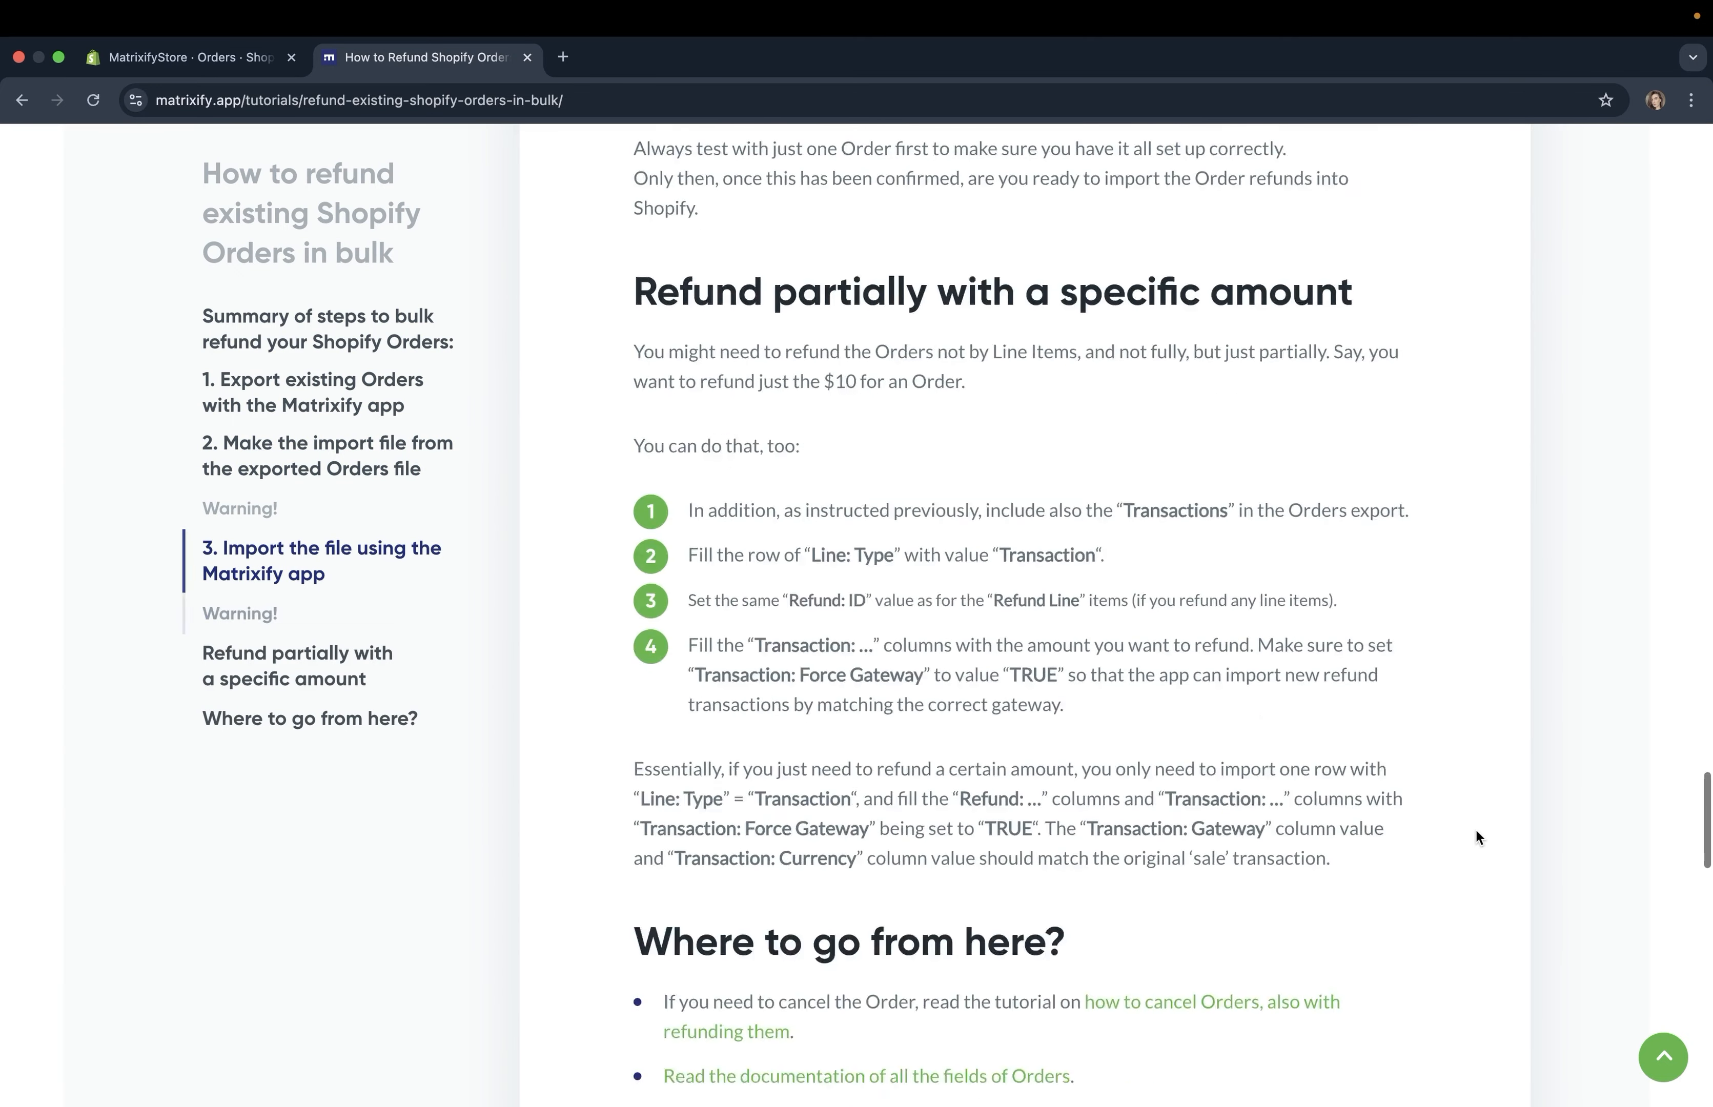
scroll(1475, 828, "up", 20)
scroll(1474, 829, "up", 20)
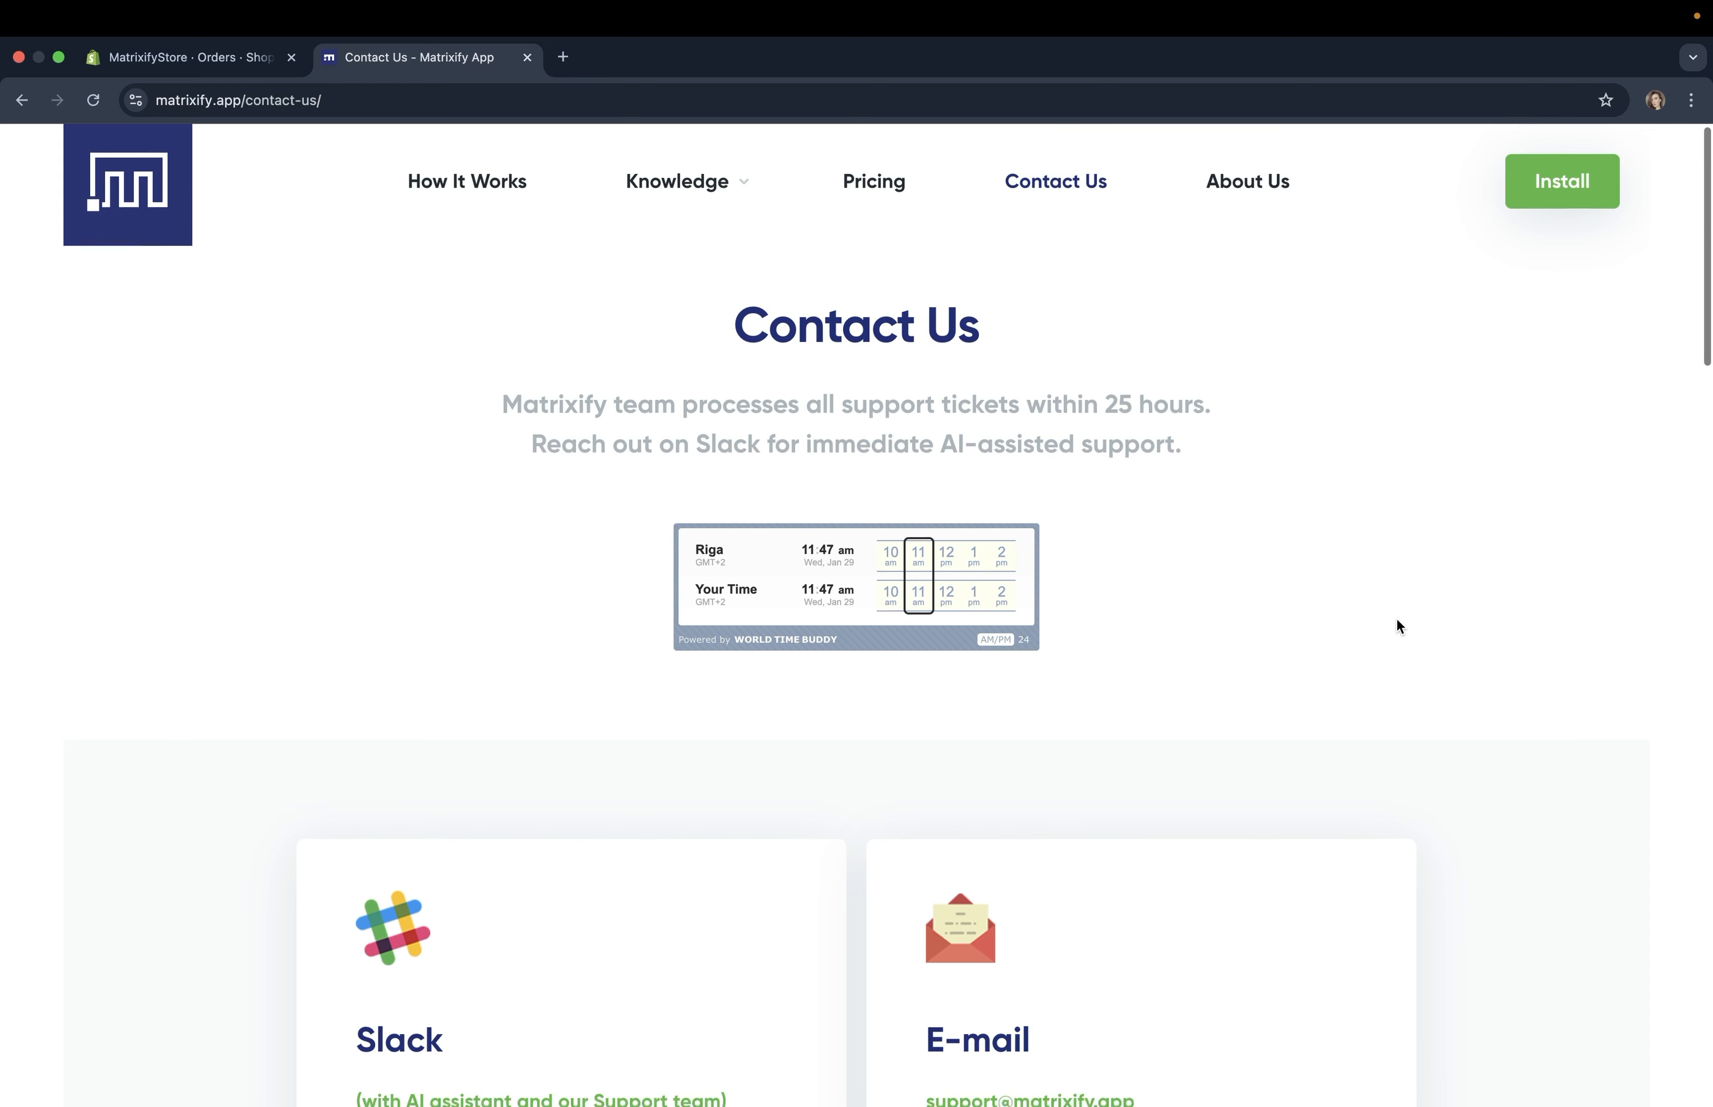
Review the Slack and e-mail support options on Matrixify's Contact Us page.
scroll(1396, 620, "down", 6)
scroll(1399, 628, "down", 1)
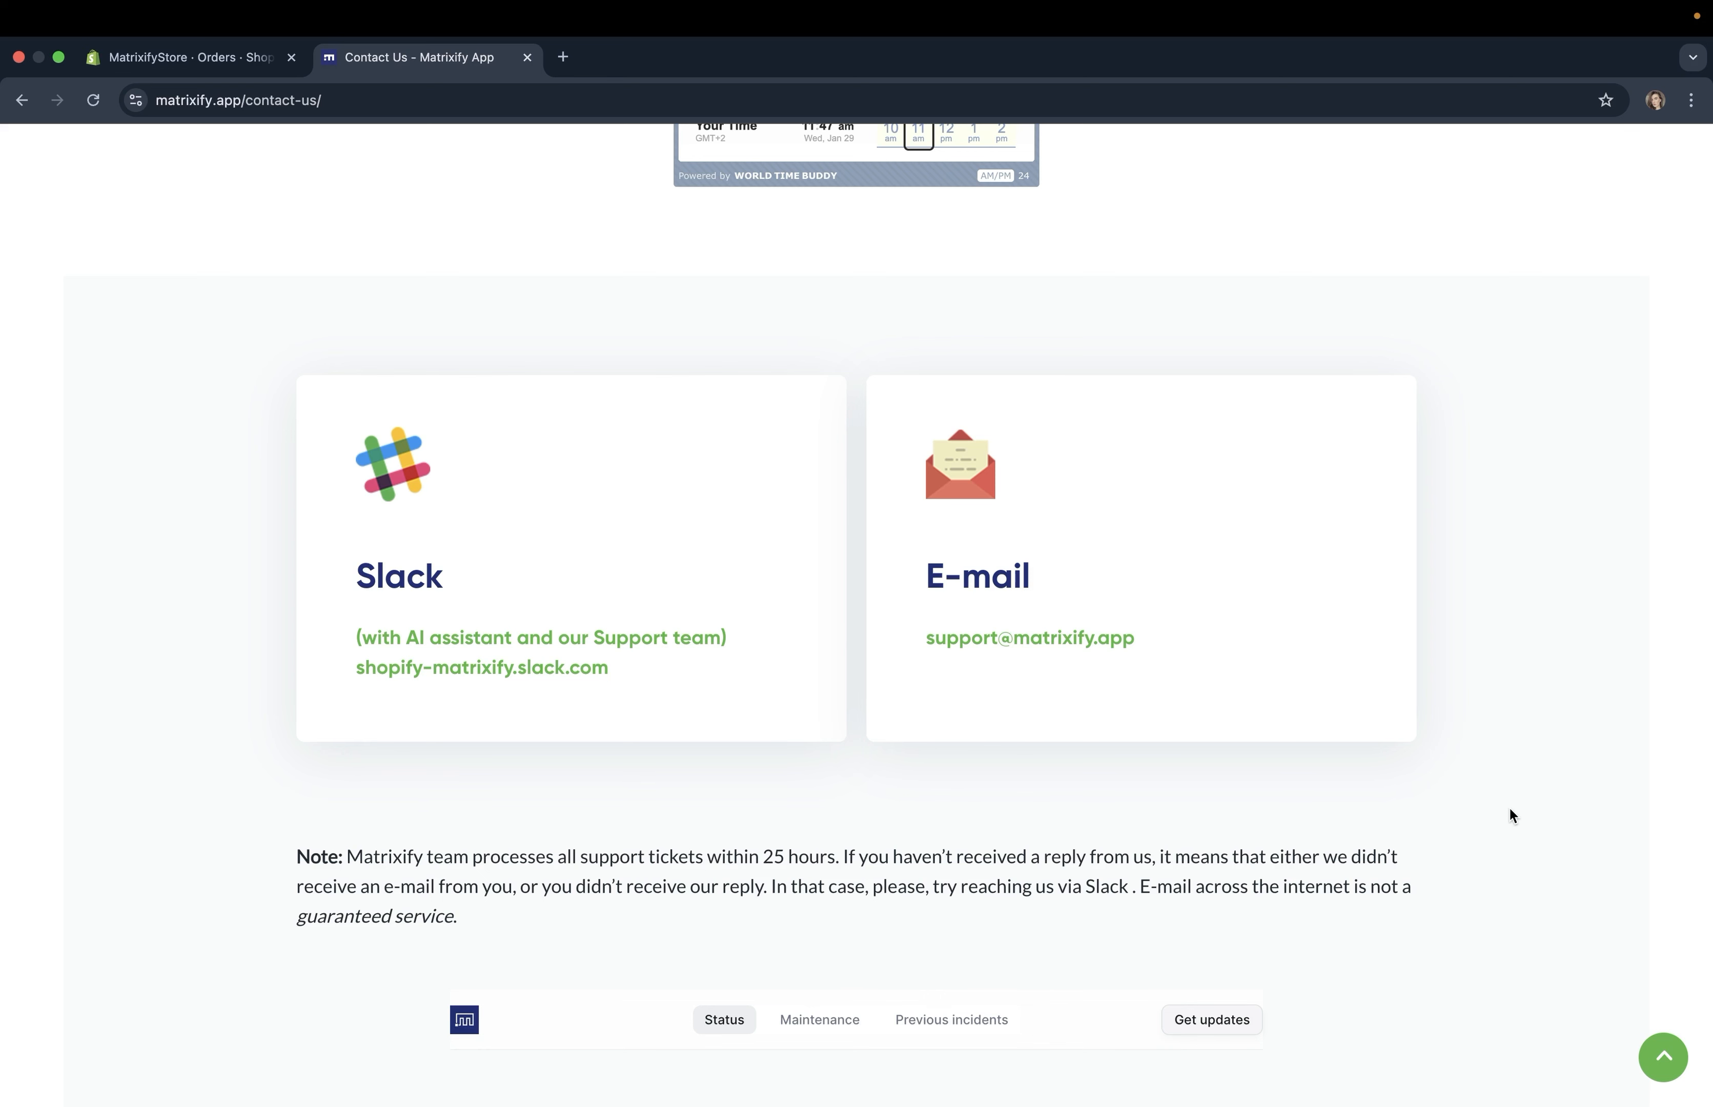
scroll(1509, 815, "up", 6)
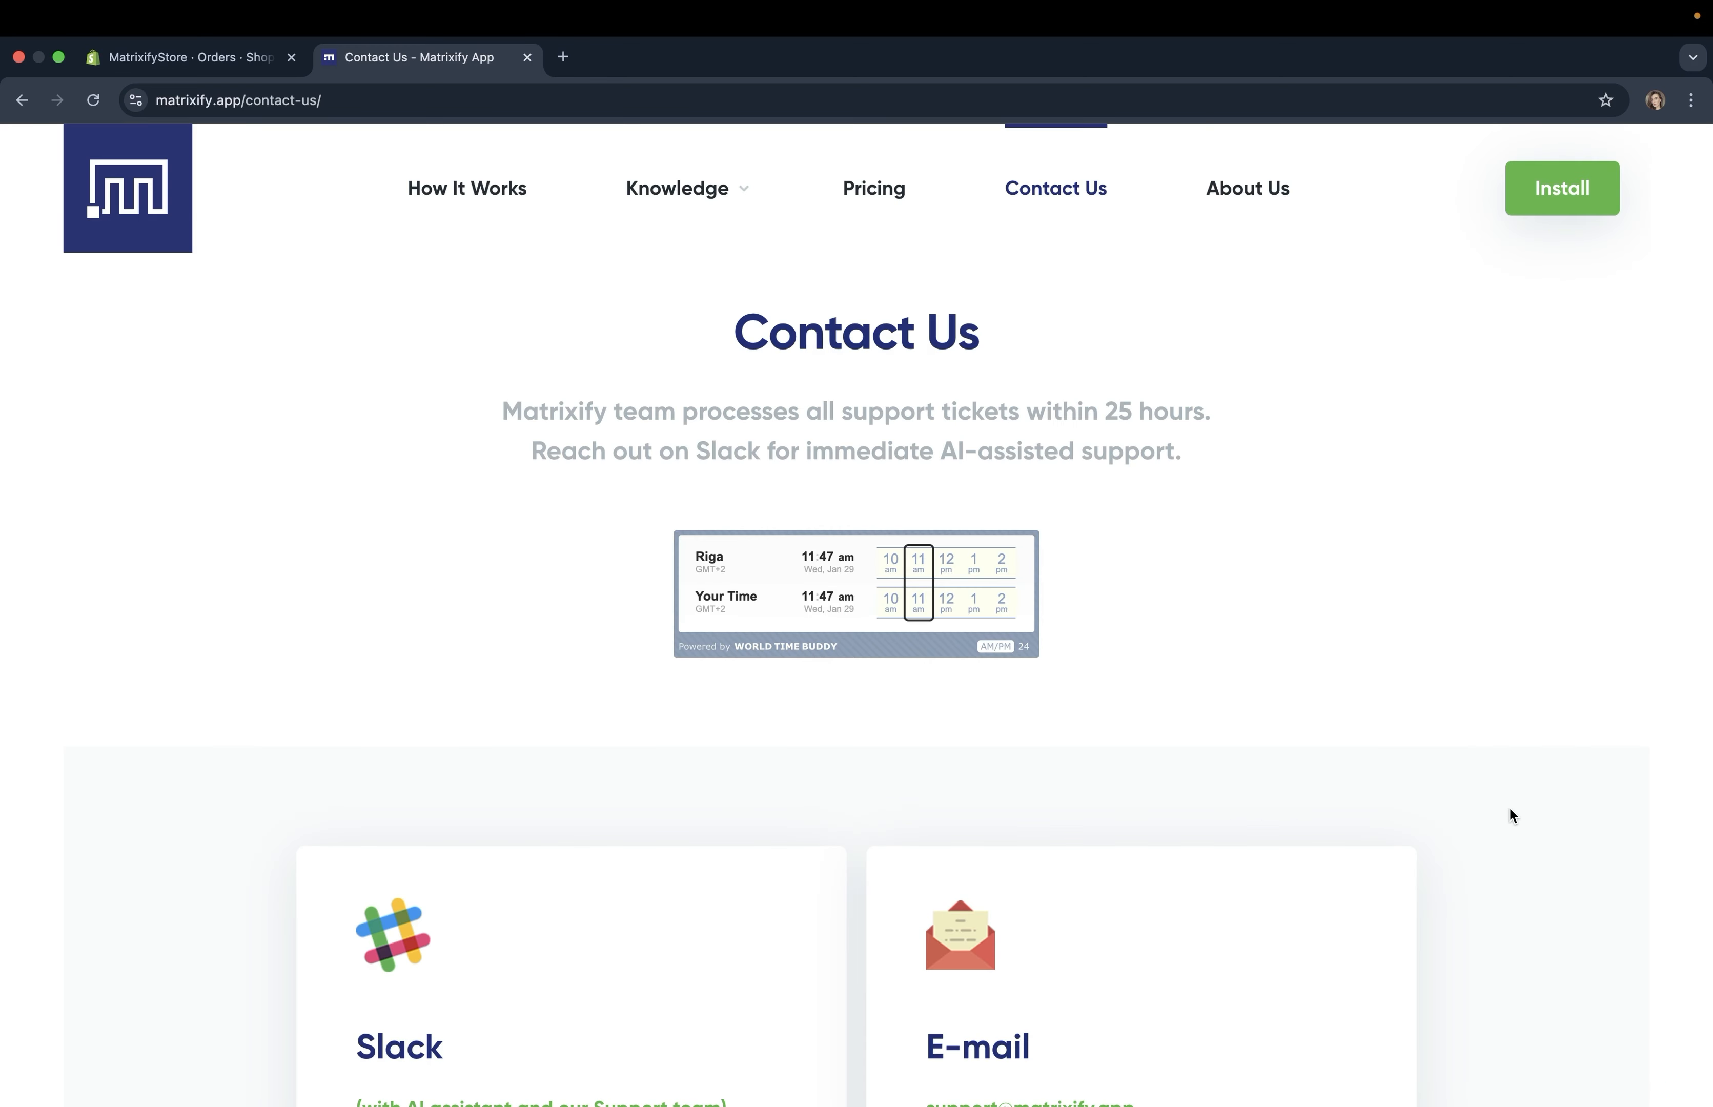